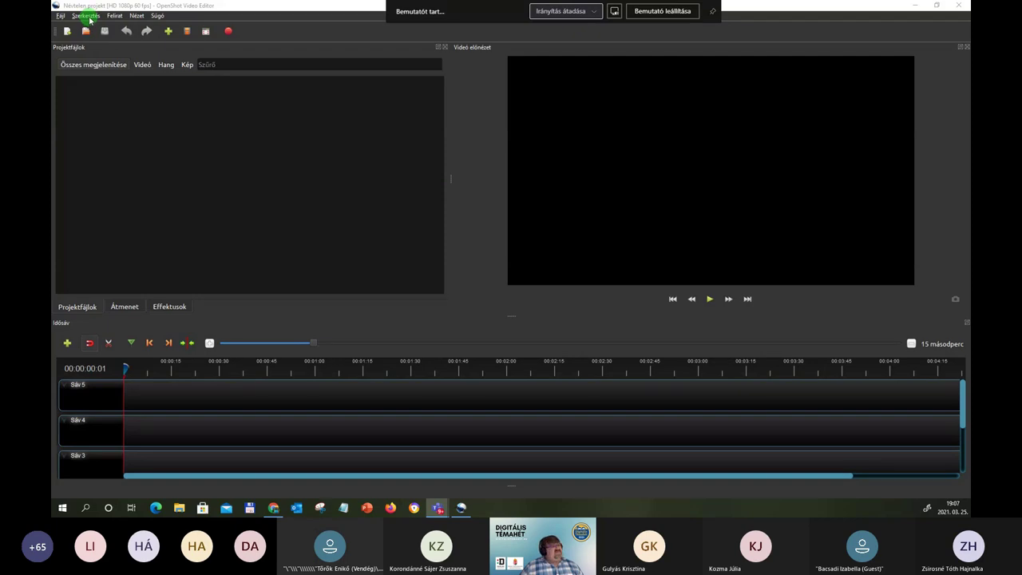
Step: Review the general preferences, including language, theme, image length and volume, and close the settings
left_click(87, 16)
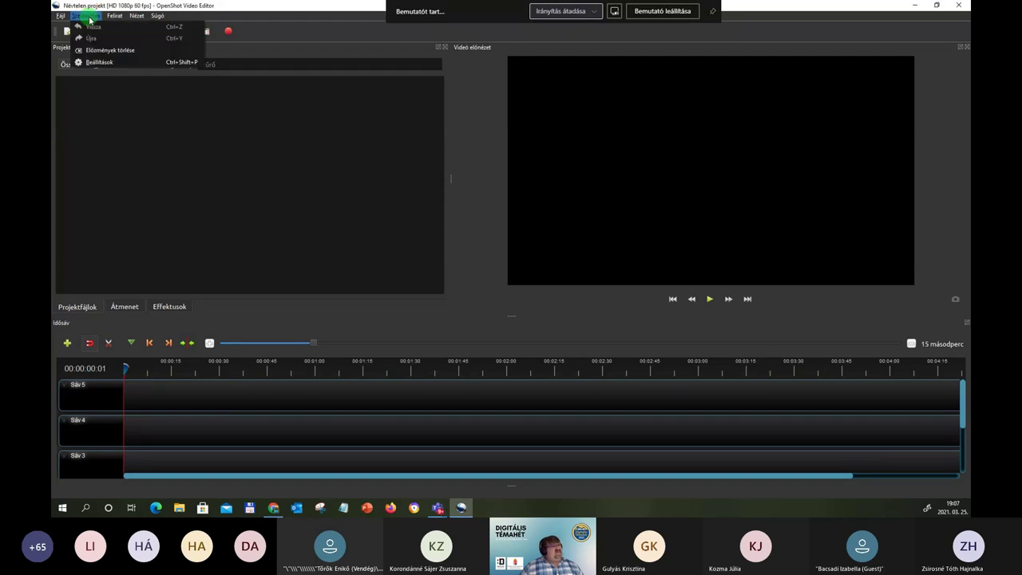
left_click(126, 63)
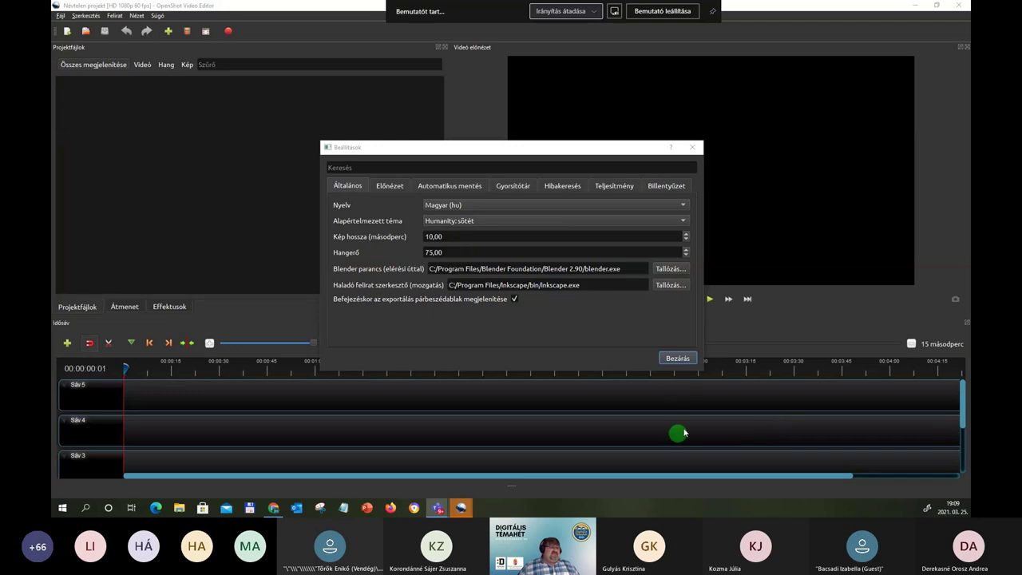
left_click(678, 358)
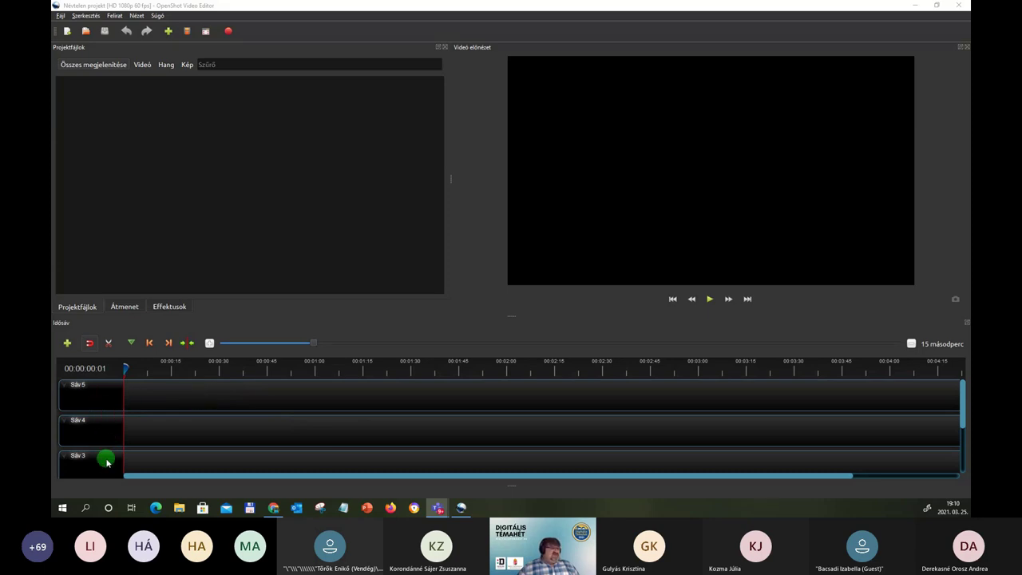
Step: Look through the five timeline tracks, make the timeline area slightly taller and the project files area slightly narrower
scroll(226, 432, "down", 3)
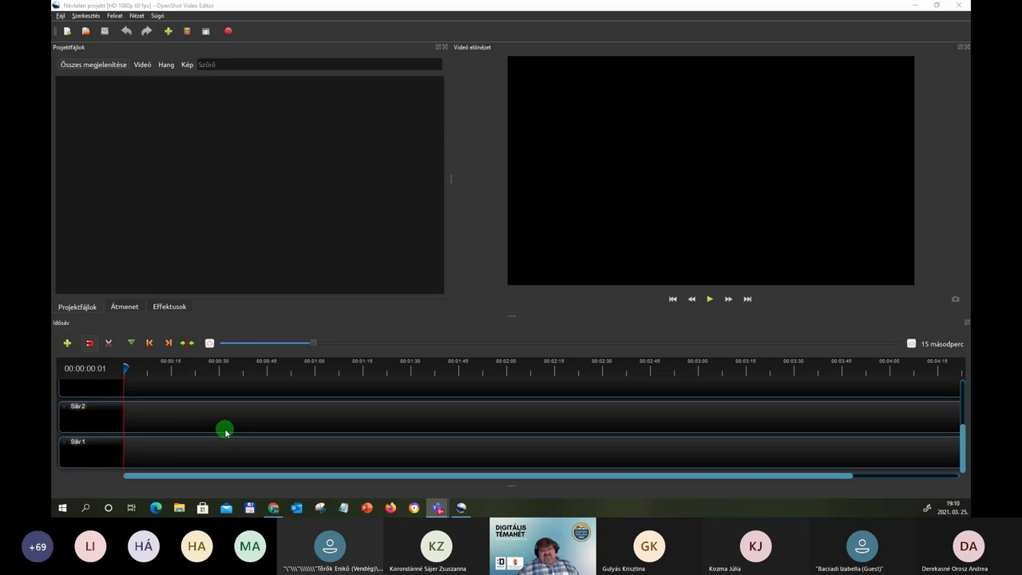
scroll(226, 432, "up", 3)
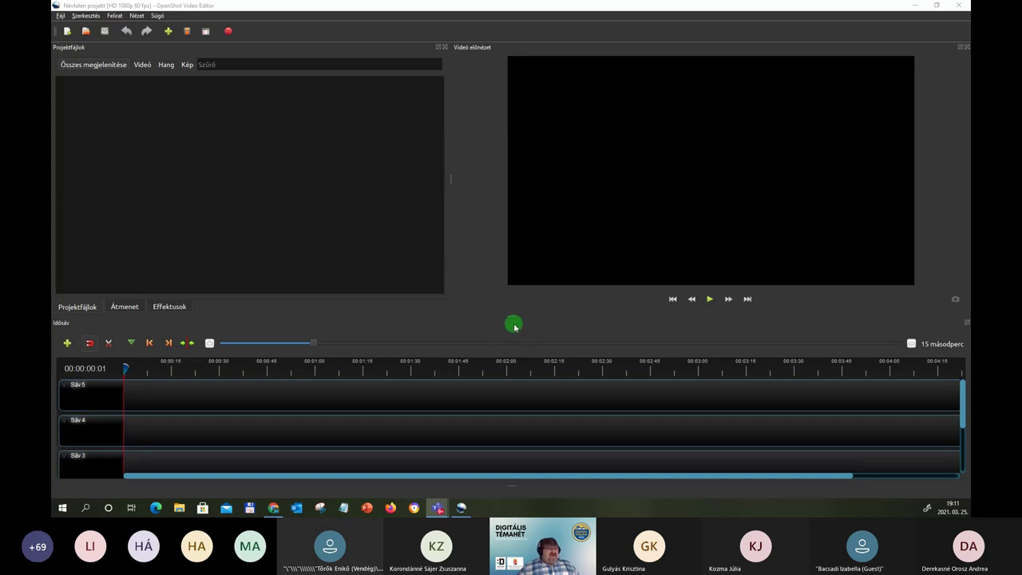
left_click_drag(510, 317, 503, 245)
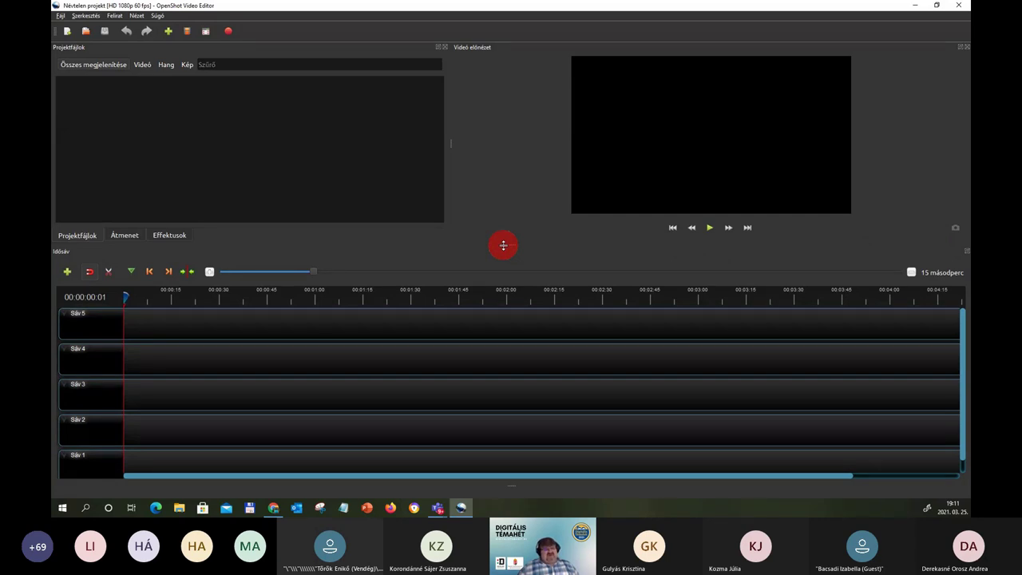
left_click_drag(503, 246, 482, 302)
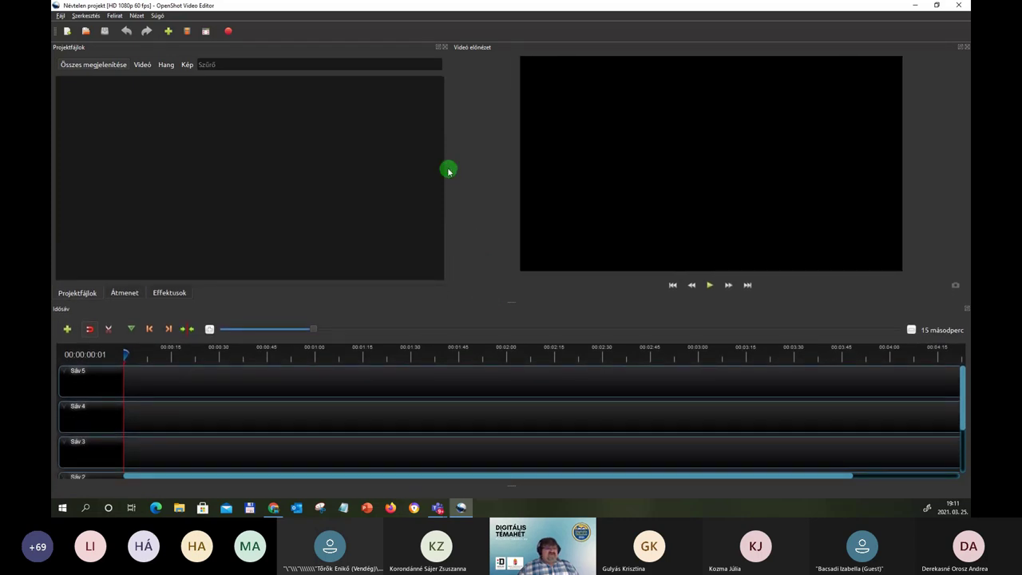
mouse_move(449, 171)
left_mouse_down()
mouse_move(485, 178)
mouse_move(441, 183)
left_mouse_up()
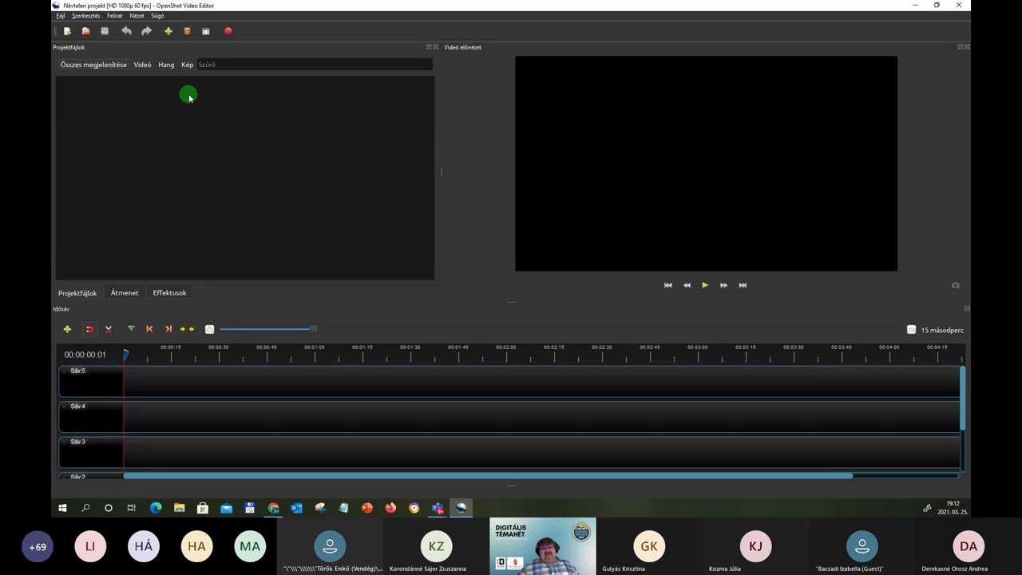
Step: Import the London photos, videos and music file, and place the cloudy Tower Bridge photo at the start of track Sáv 5
left_click(170, 35)
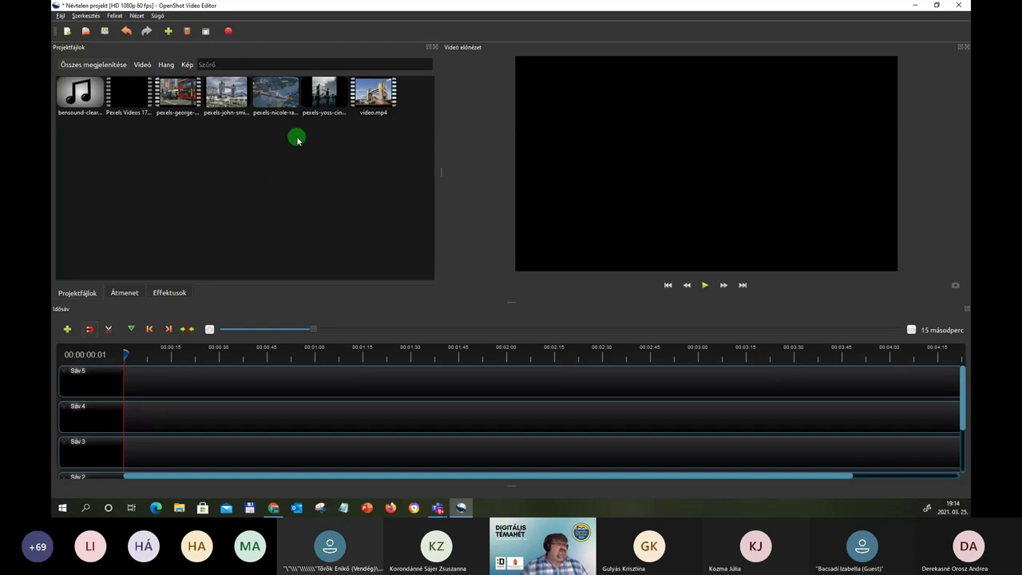
left_click(233, 96)
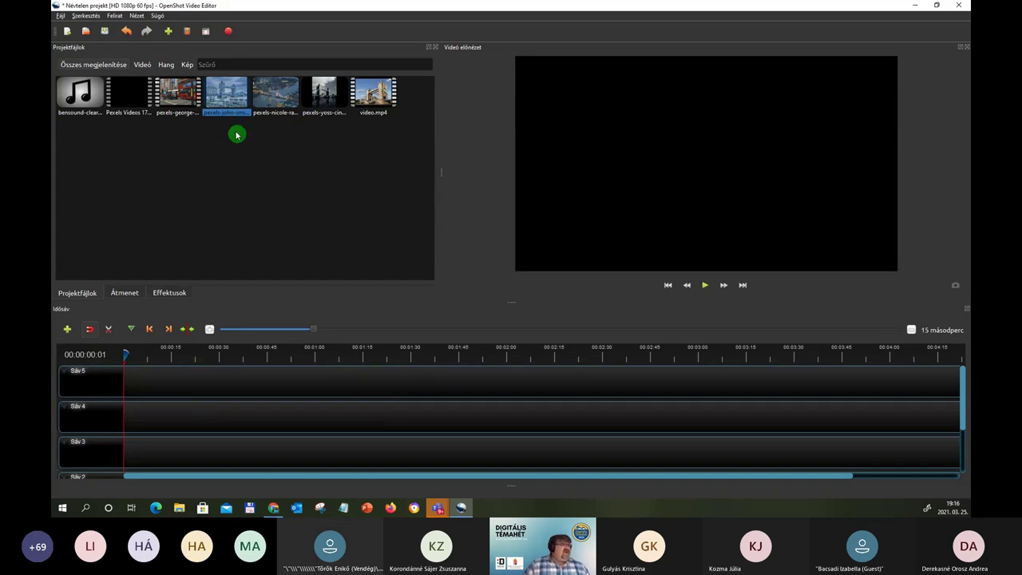
left_click_drag(230, 96, 122, 386)
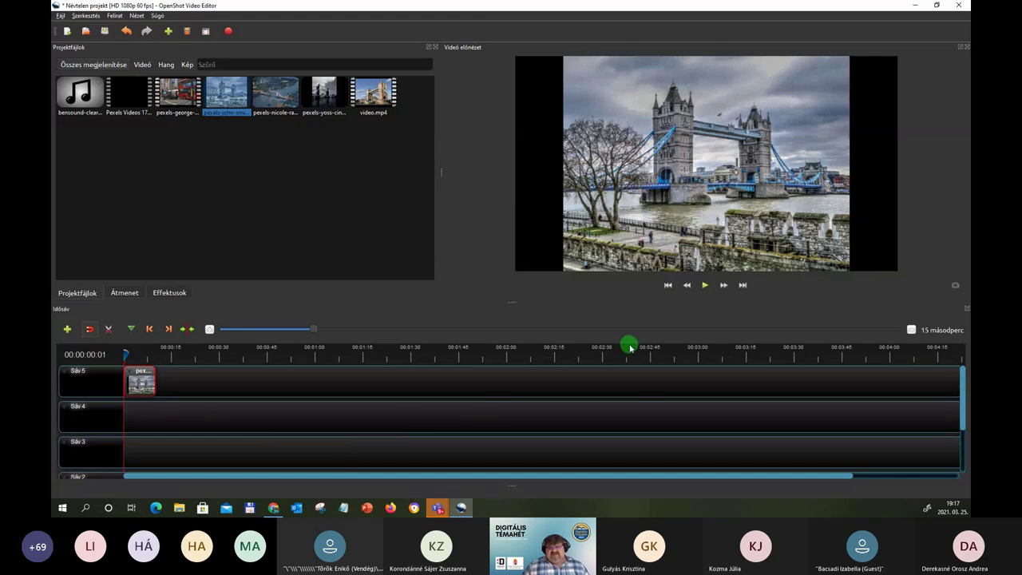
Step: Play the photo on the timeline and move the playhead on to 00:01:36:10
left_click(704, 285)
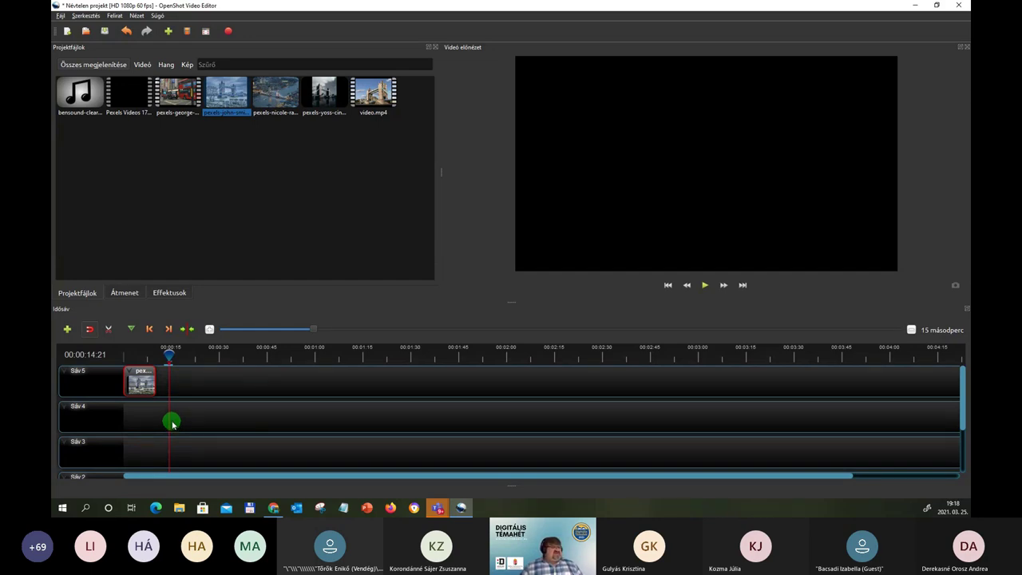
left_click_drag(170, 354, 431, 353)
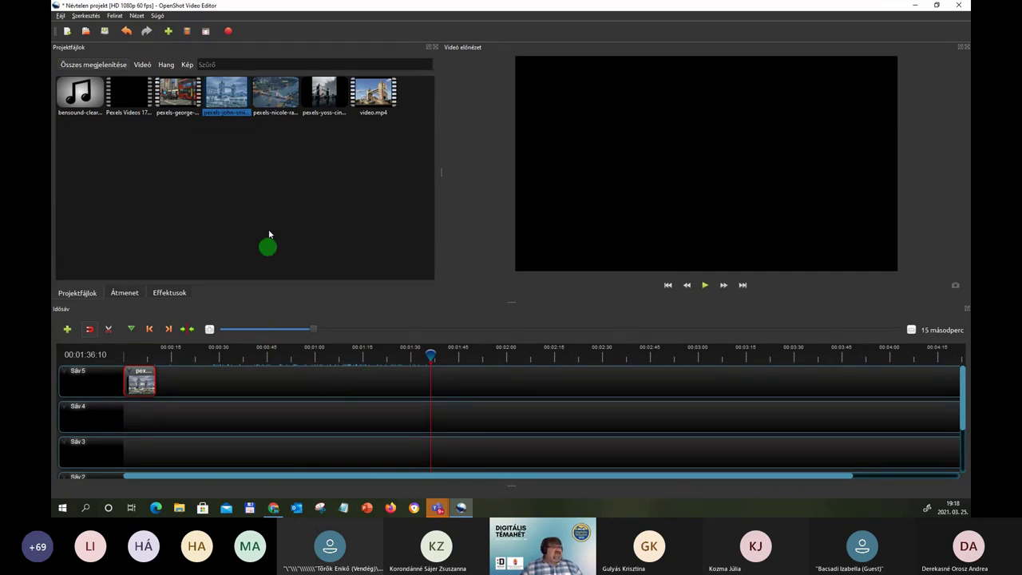
Step: Place the aerial city bridge photo directly after the first one on Sáv 5 and set the timeline scale to 10 seconds
left_click_drag(274, 90, 159, 383)
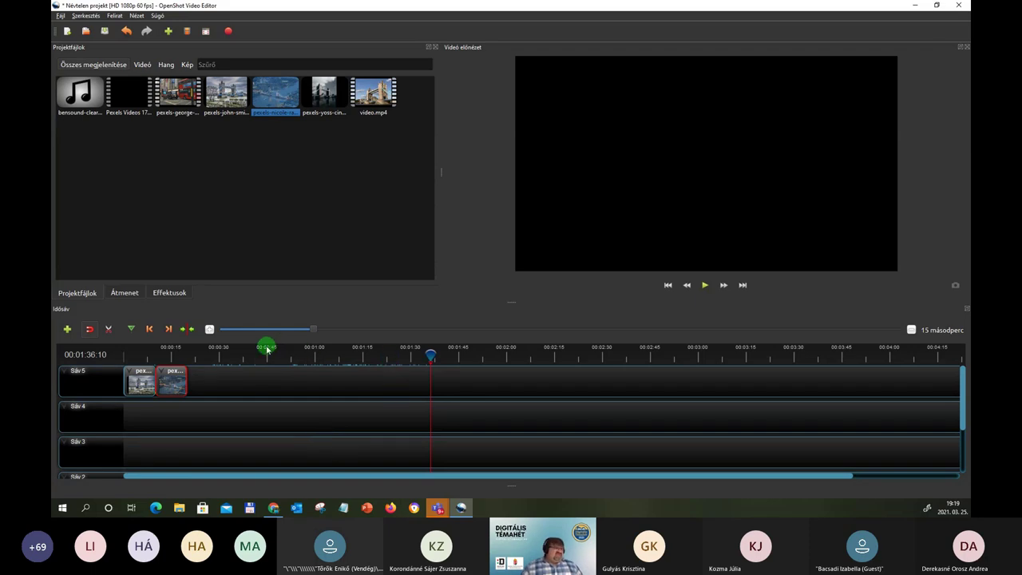
left_click_drag(280, 328, 316, 342)
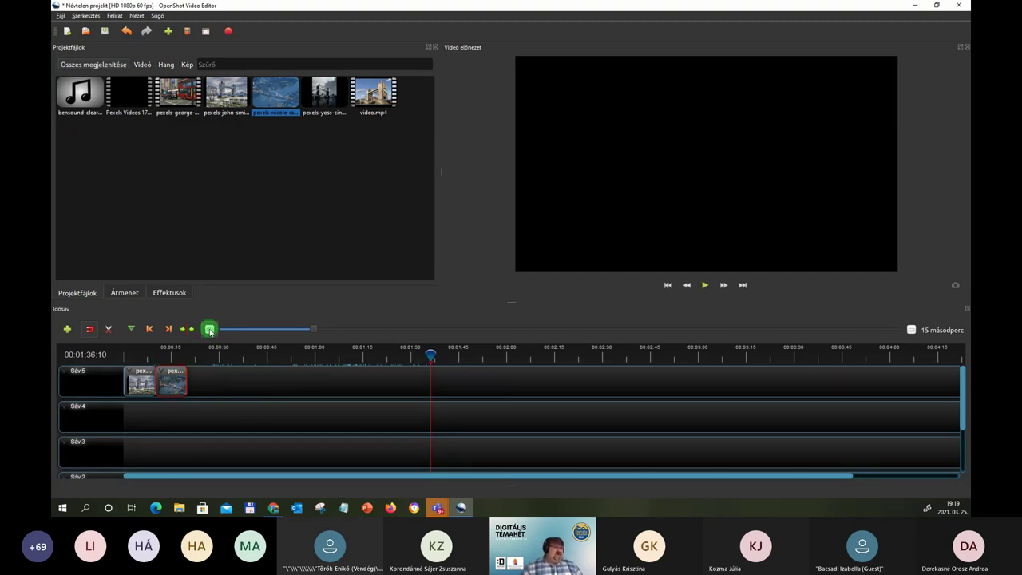
key("ctrl+equal")
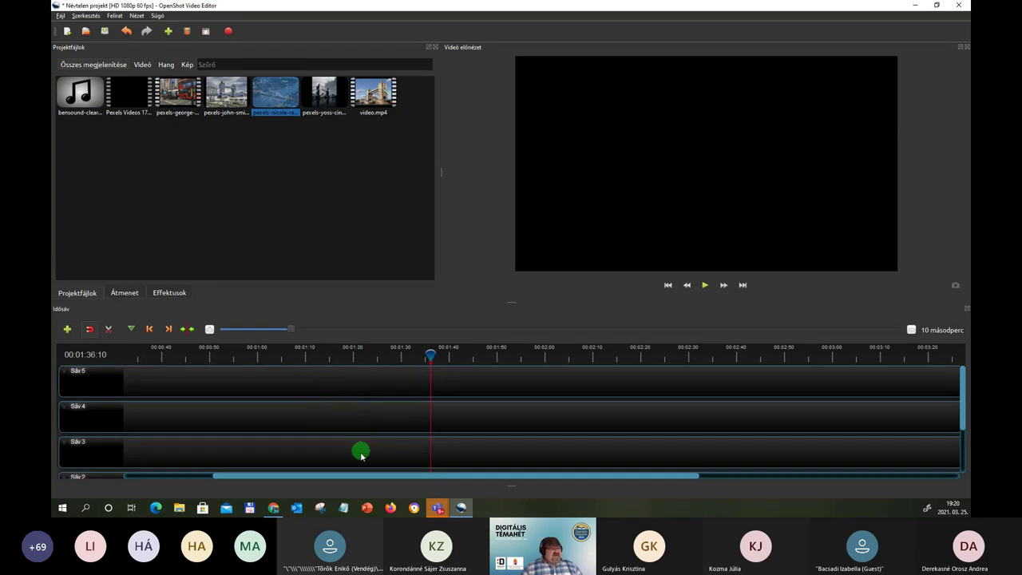
left_click_drag(350, 476, 222, 478)
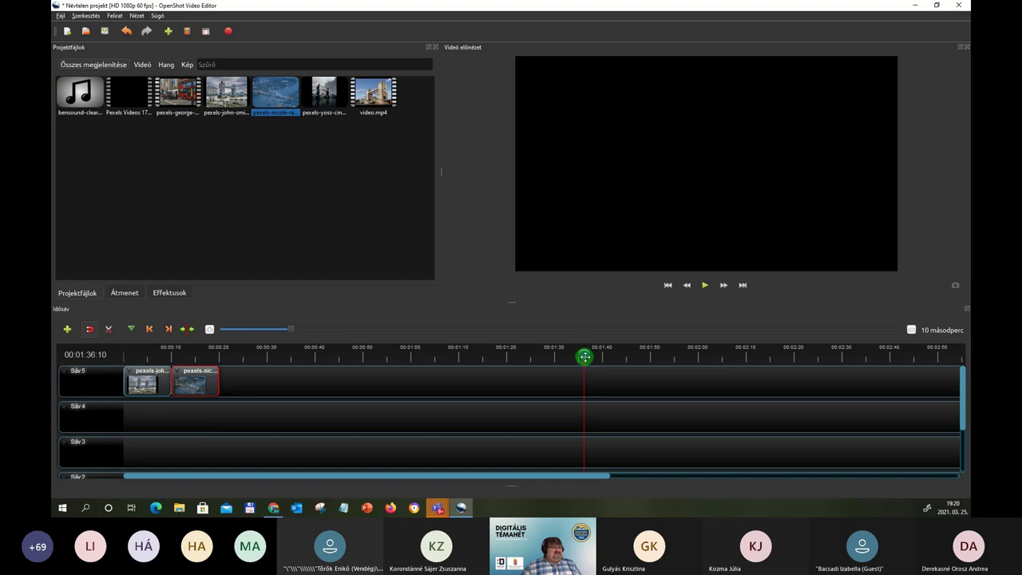
Step: Scrub the playhead across both photos and play the sequence from 00:00:05:55
left_click_drag(581, 360, 148, 350)
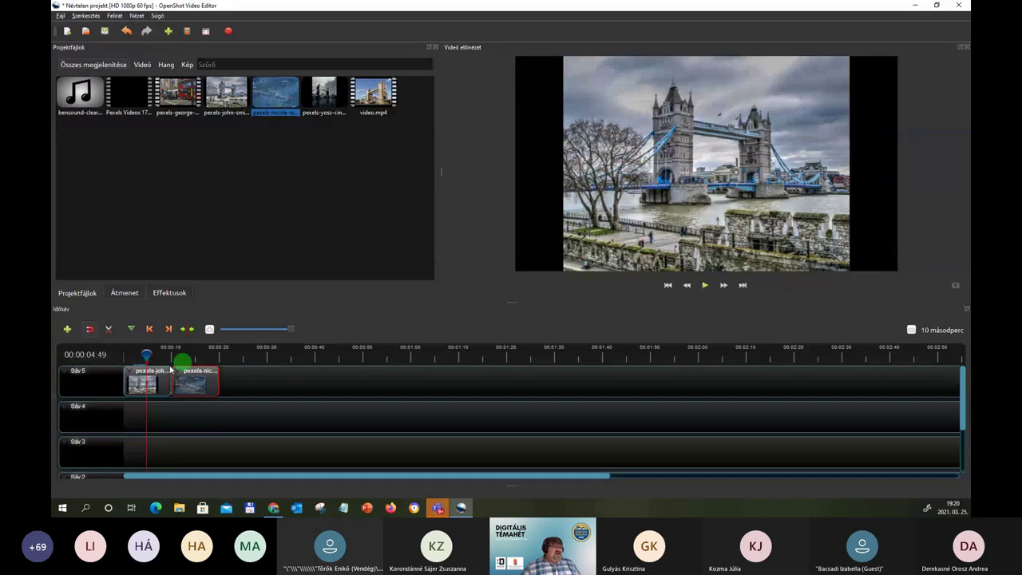
left_click_drag(146, 354, 183, 349)
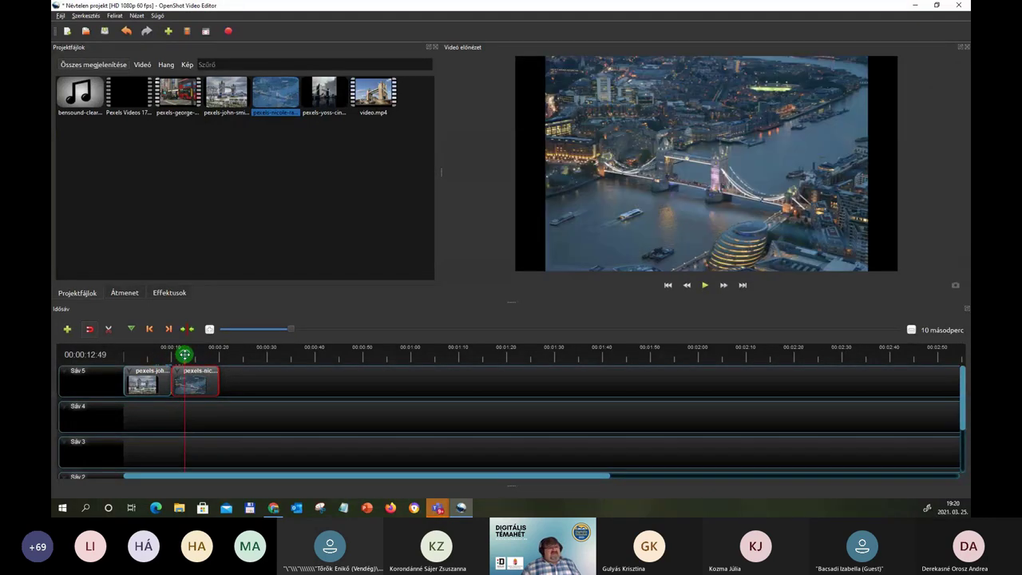
left_click(270, 404)
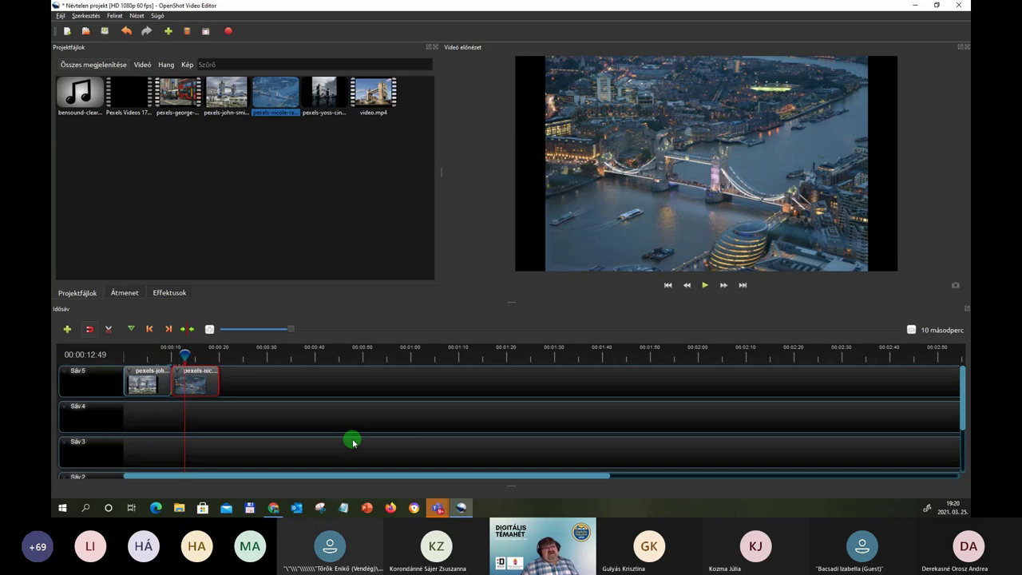
left_click(152, 350)
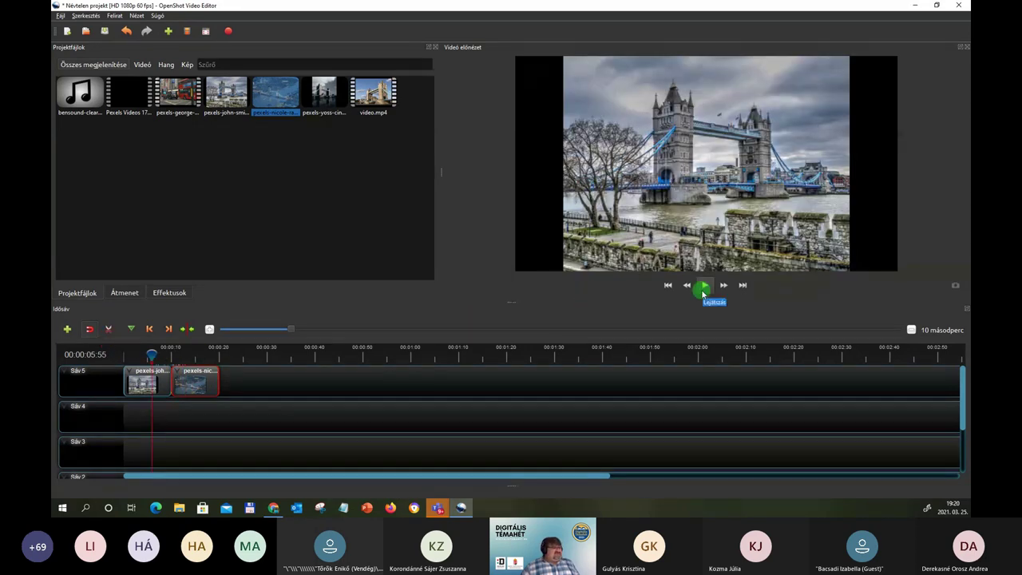
left_click(703, 292)
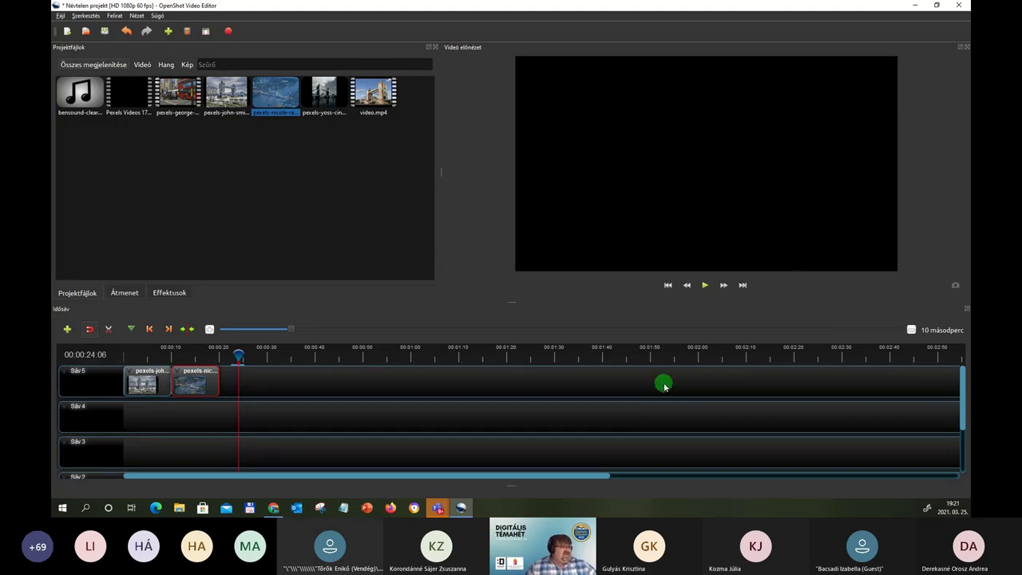
Step: Place the dark, upright Tower Bridge photo directly after the second photo on Sáv 5 and preview it at 00:00:24:25
left_click(150, 384)
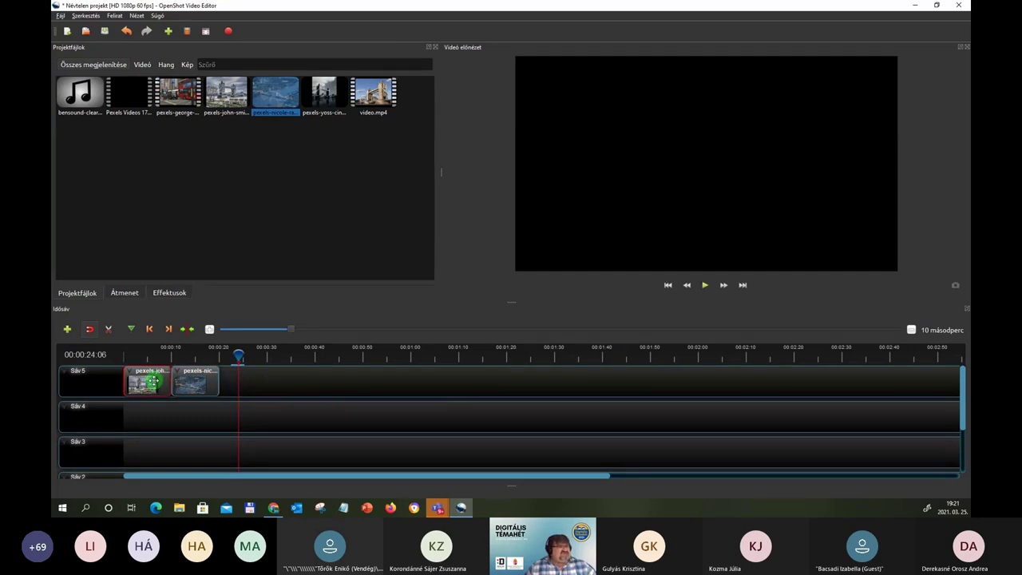
left_click_drag(240, 357, 187, 354)
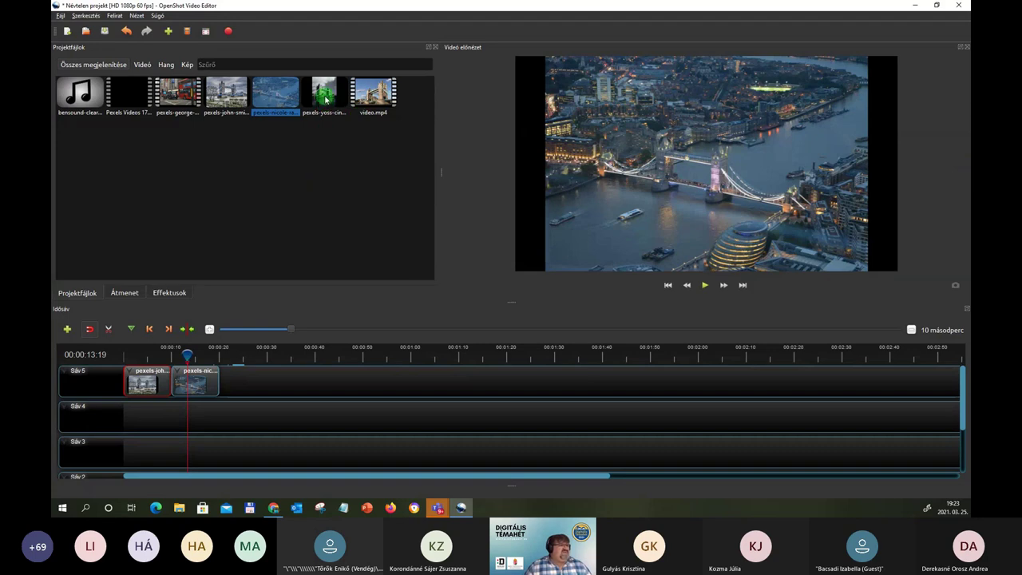
left_click_drag(326, 99, 218, 387)
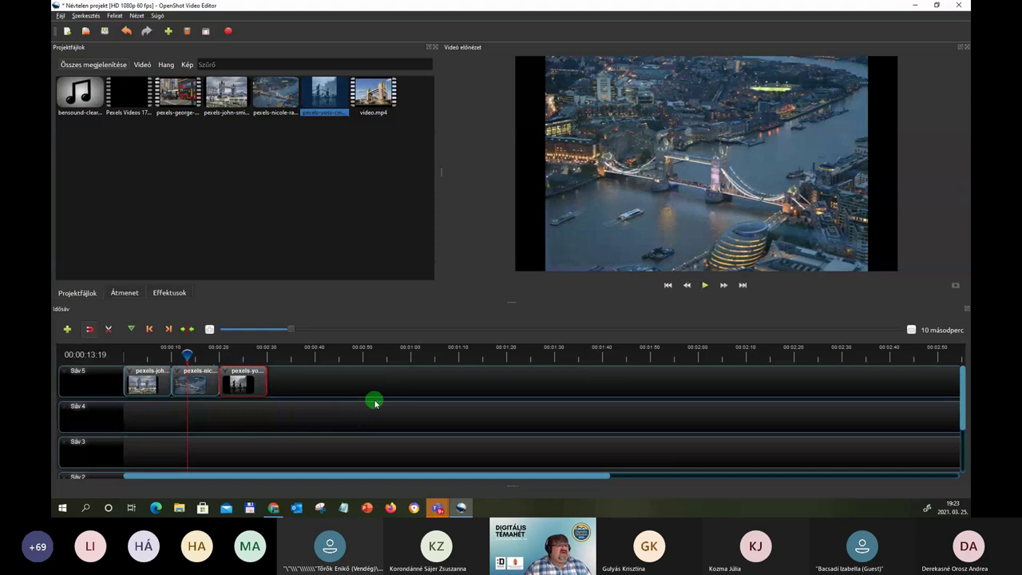
left_click_drag(186, 351, 240, 354)
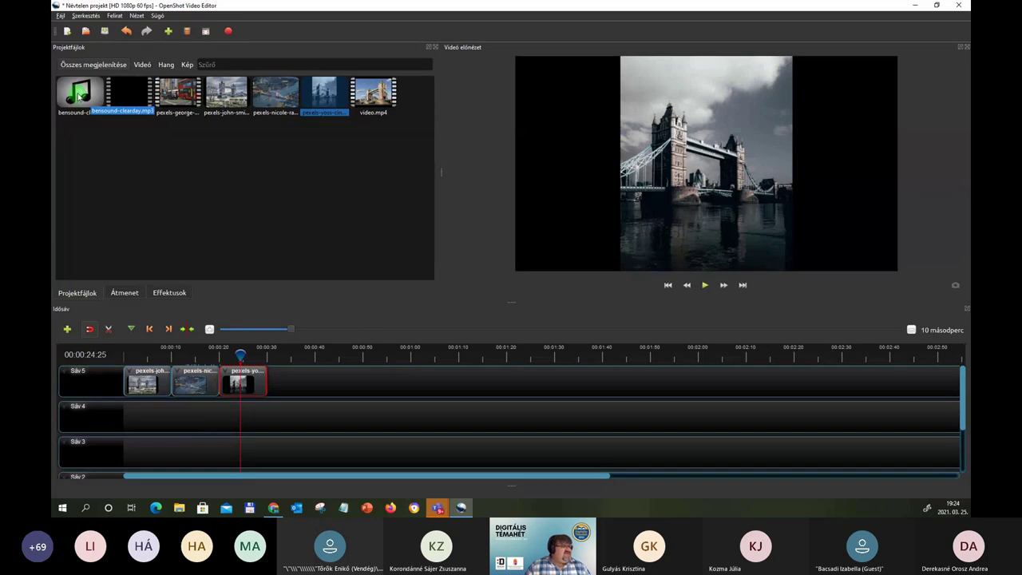
Step: Add bensound-clearday.mp3 to the timeline and place it at the start of track Sáv 4
left_click_drag(81, 98, 269, 359)
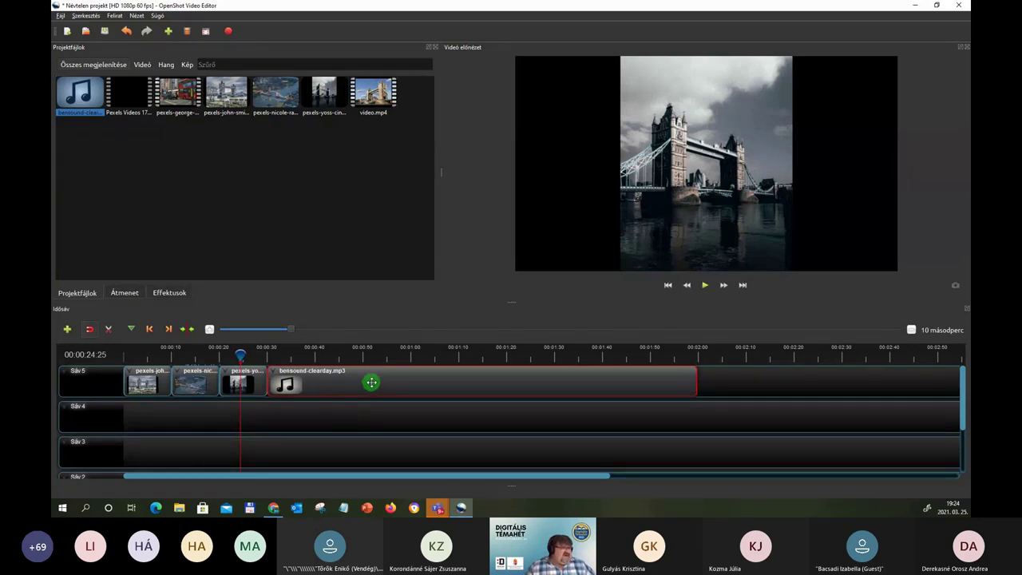
left_click_drag(373, 382, 223, 425)
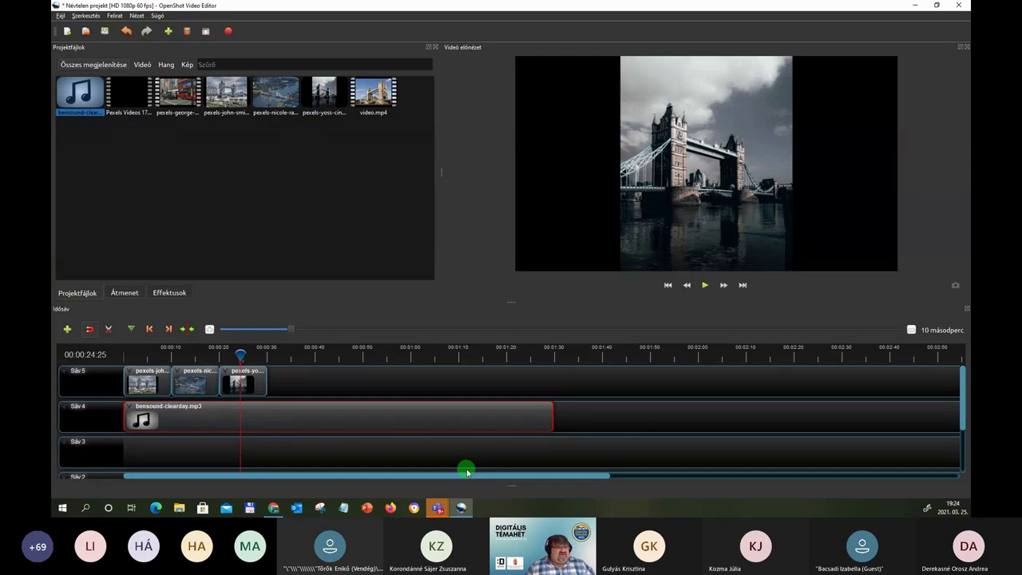
Step: Play the photo sequence with its music from 00:00:02:19 until past the last photo, and stop playback
left_click_drag(240, 354, 135, 358)
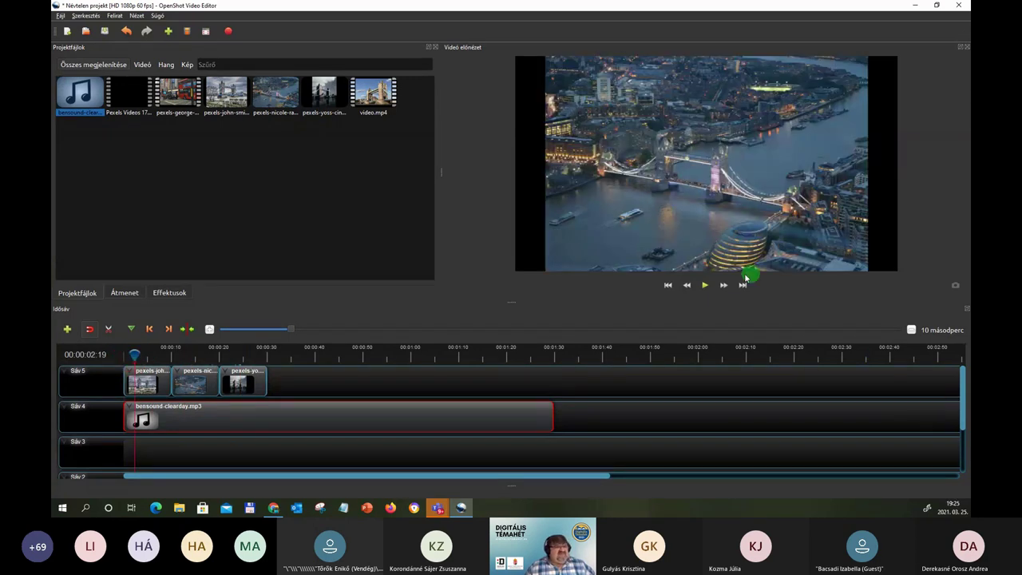
left_click(706, 286)
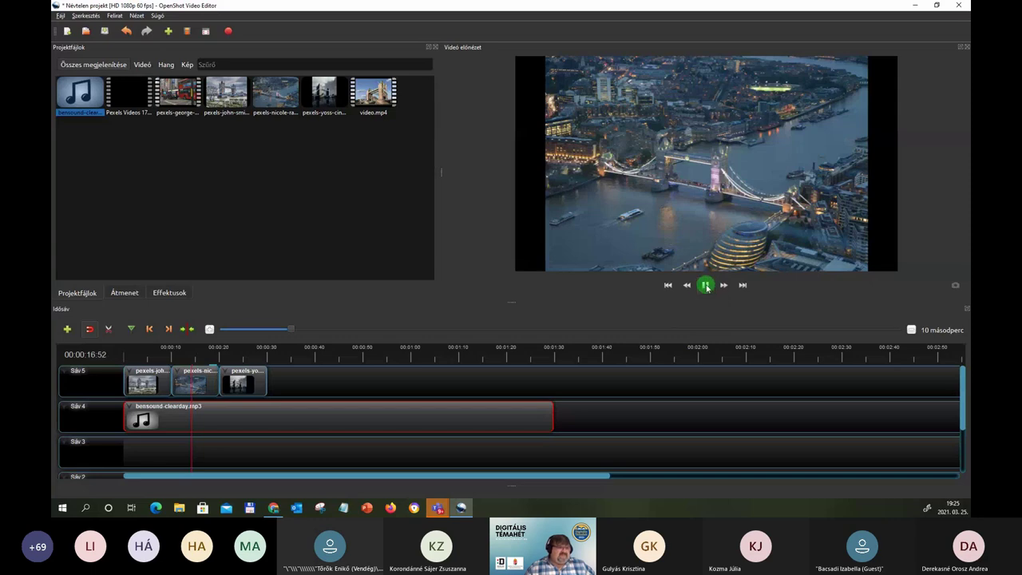
key("space")
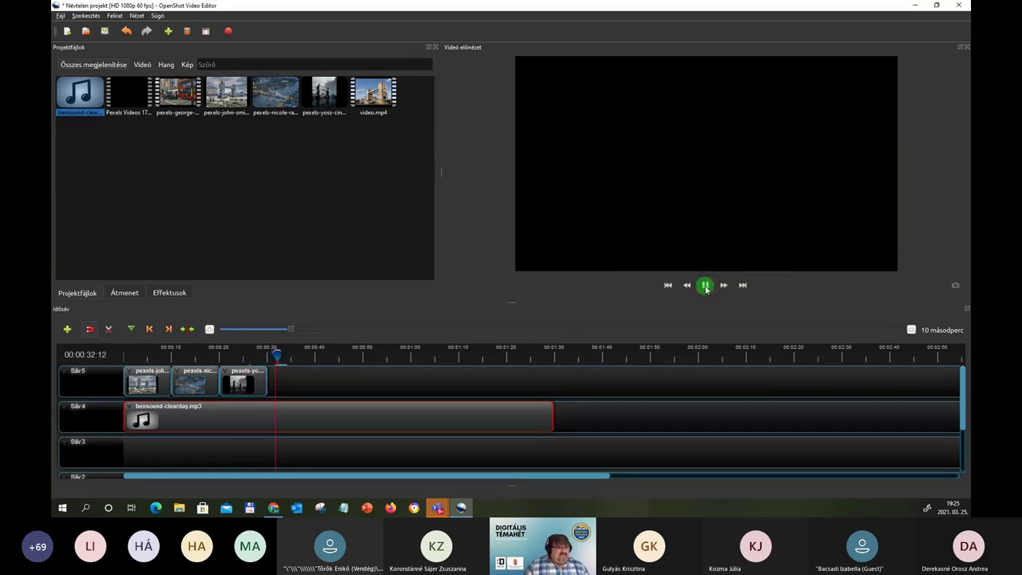
key("space")
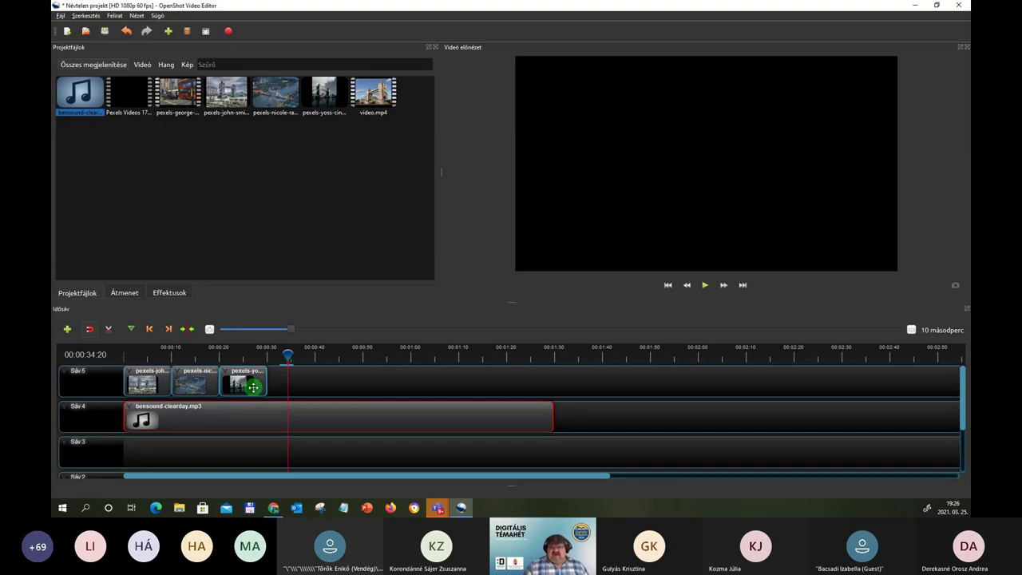
Step: Stretch the third photo's clip to about 40 seconds and position it directly after the second photo on Sáv 5
left_click_drag(254, 388, 390, 375)
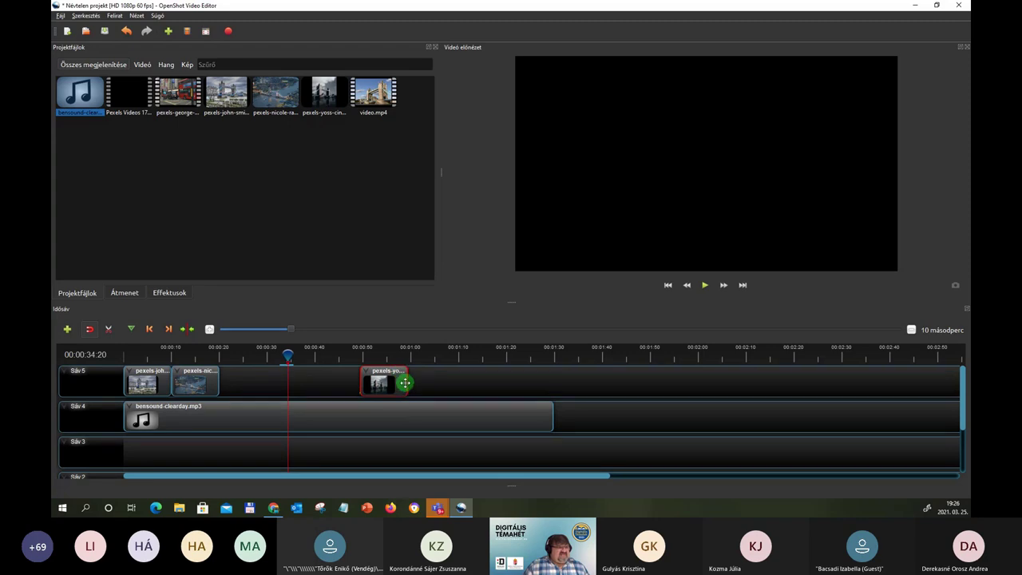
left_click_drag(407, 382, 555, 381)
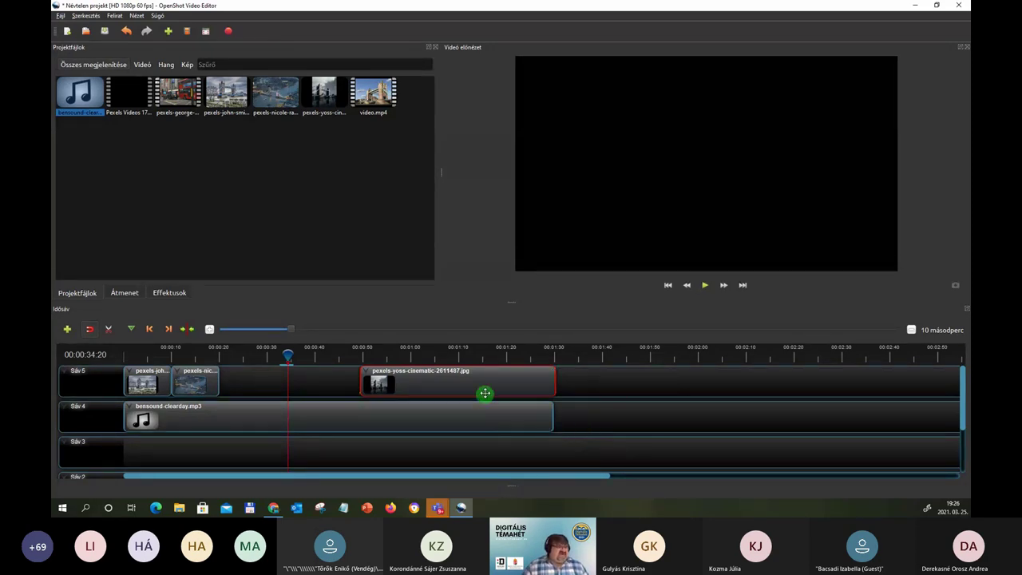
left_click_drag(484, 392, 344, 375)
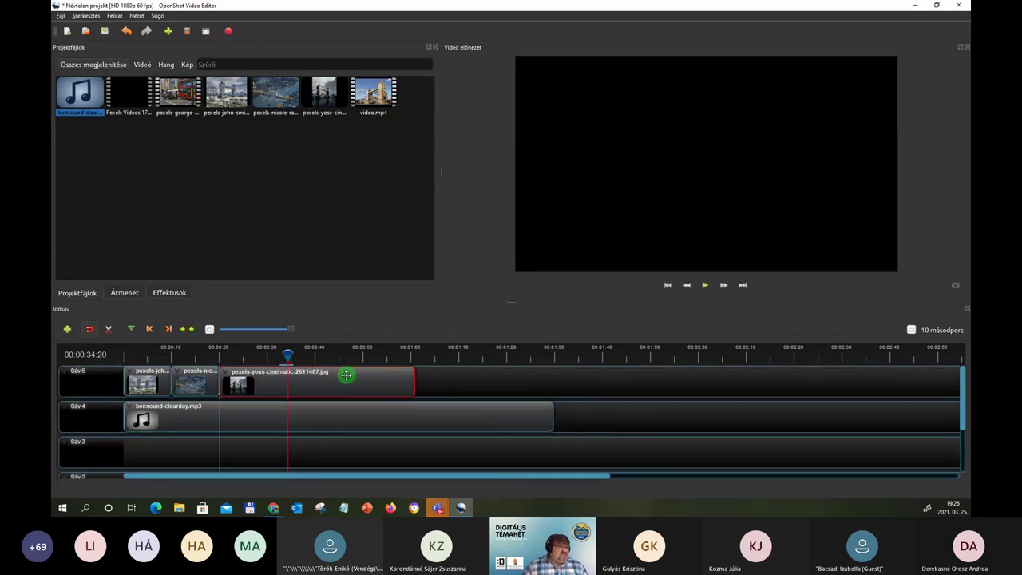
Step: Shorten the third photo's clip on Sáv 5 so that it ends at about 00:00:30
left_click_drag(414, 378, 270, 376)
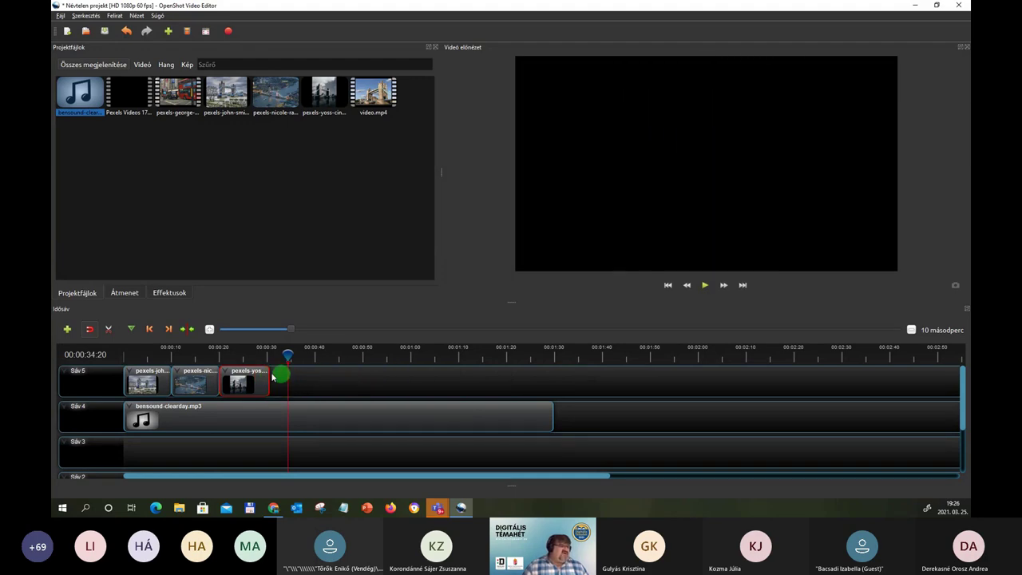
left_click(264, 376)
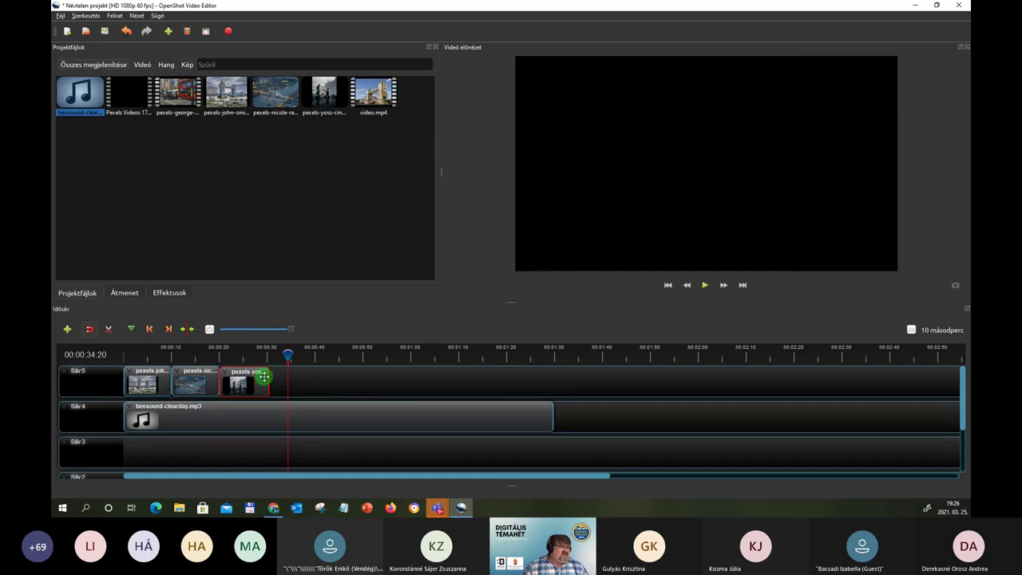
left_click_drag(270, 382, 266, 381)
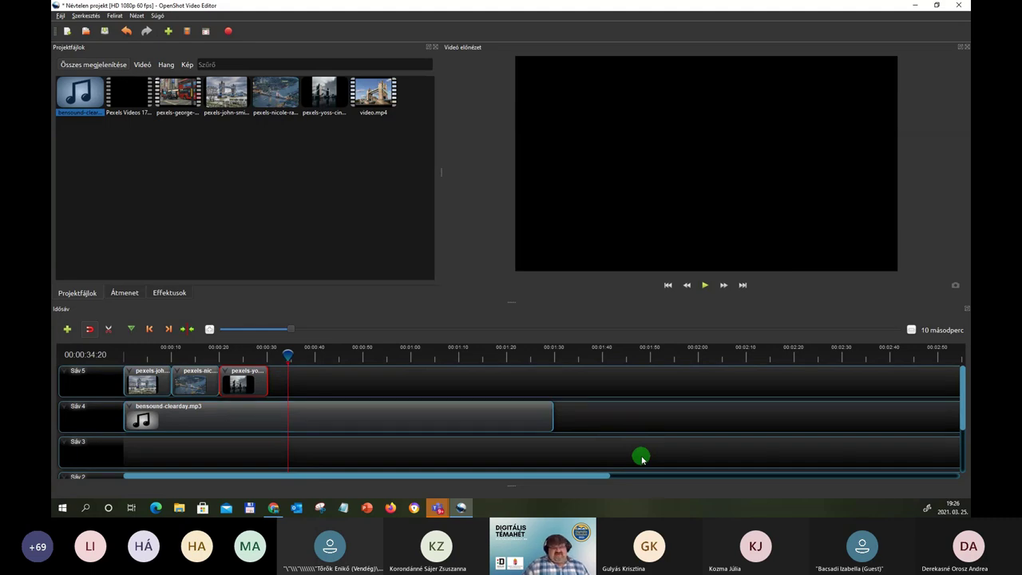
Step: Apply a slow volume fade-in, Felkeverés (lassú), to the start of the bensound-clearday.mp3 clip on Sáv 4
left_click(485, 419)
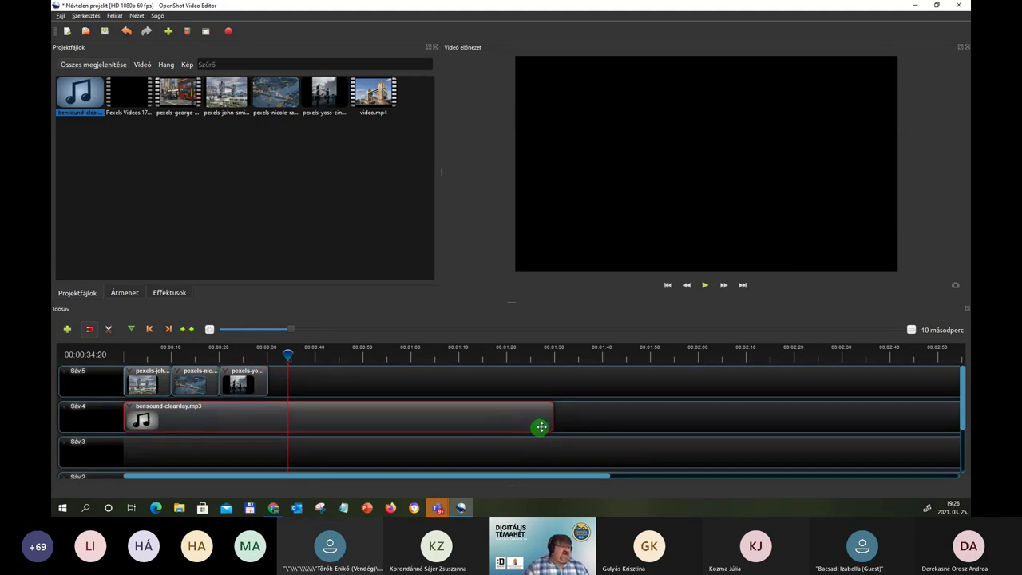
right_click(345, 414)
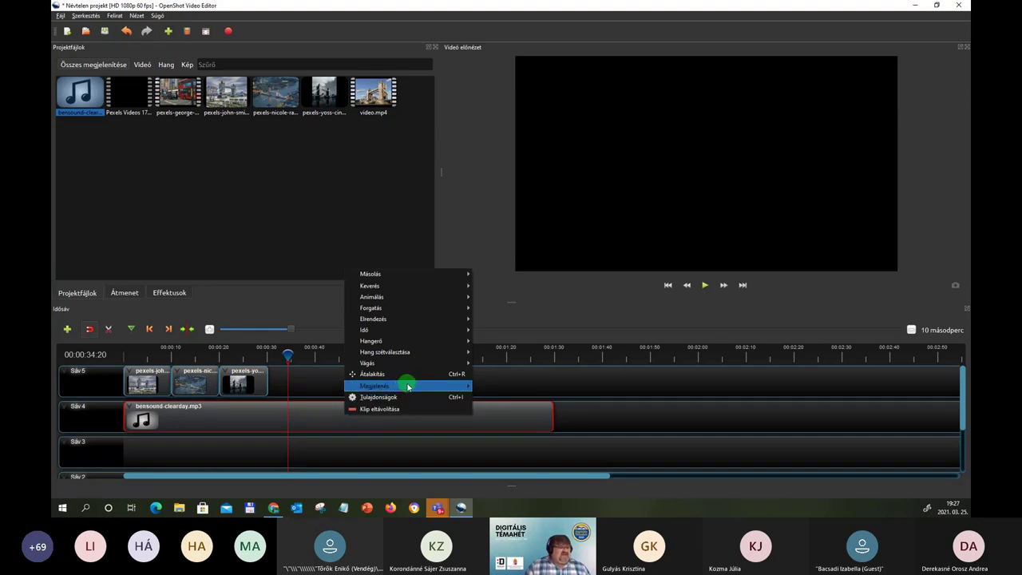
mouse_move(406, 358)
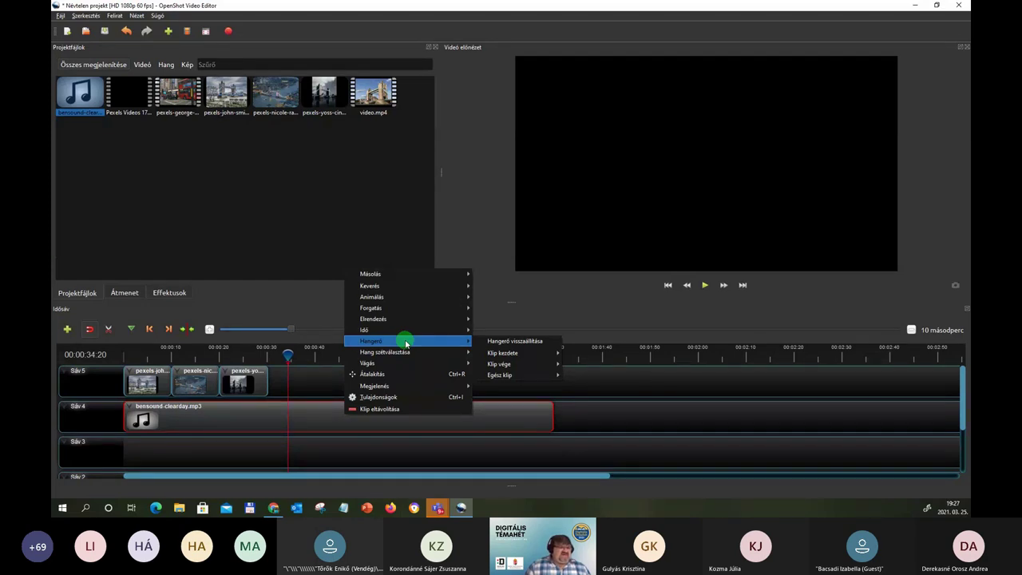
mouse_move(485, 354)
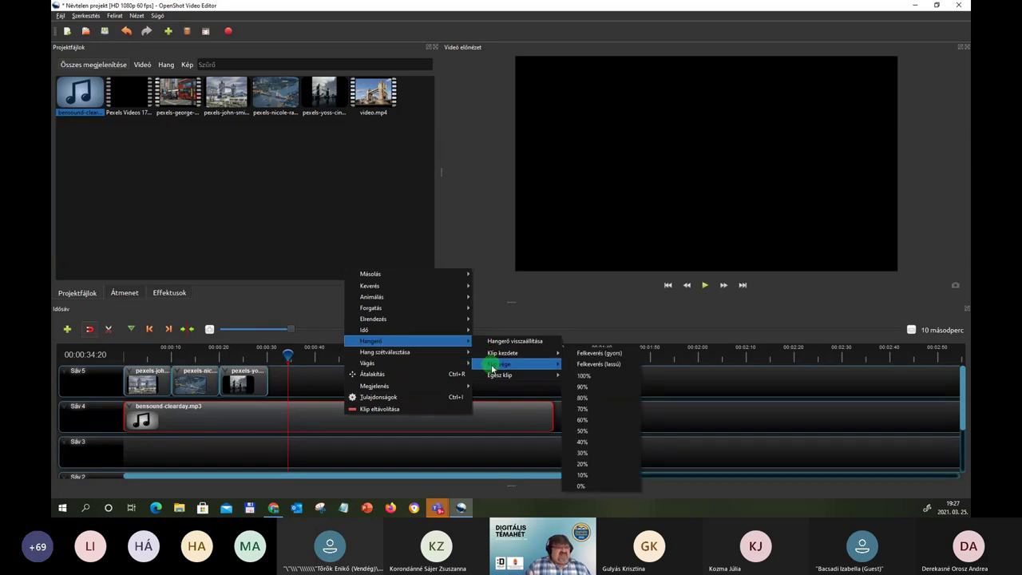
left_click(498, 374)
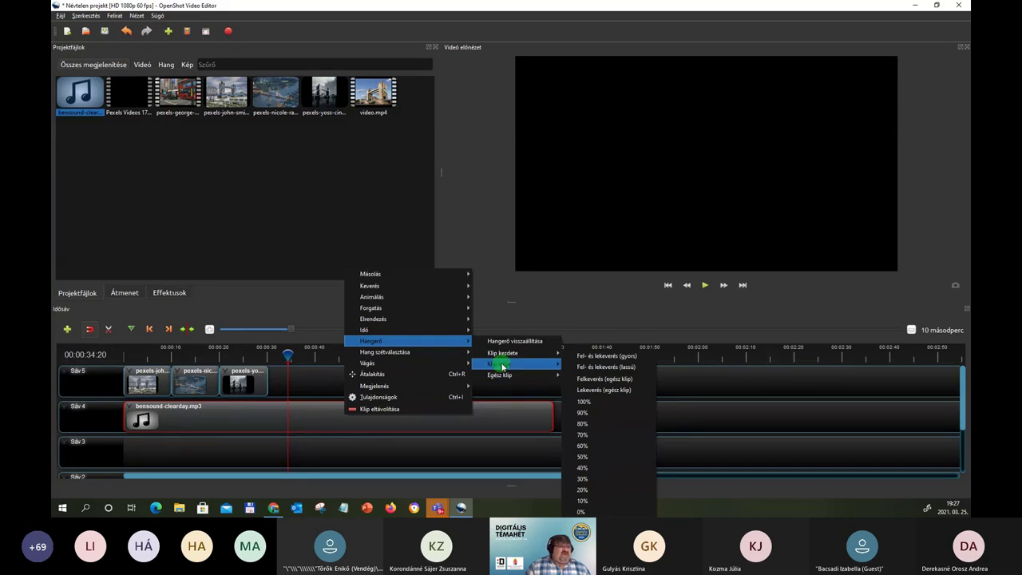
mouse_move(502, 363)
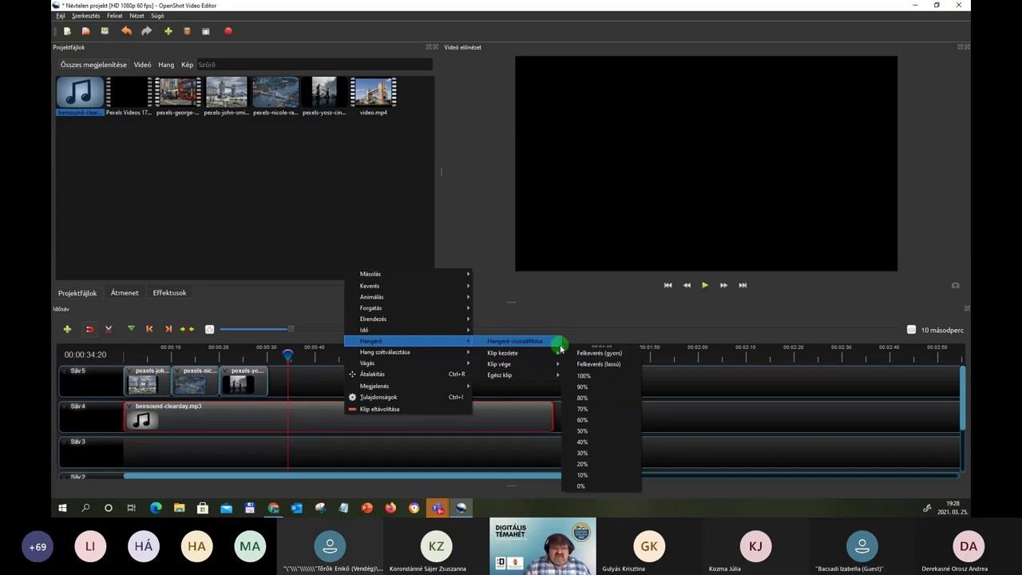
mouse_move(534, 354)
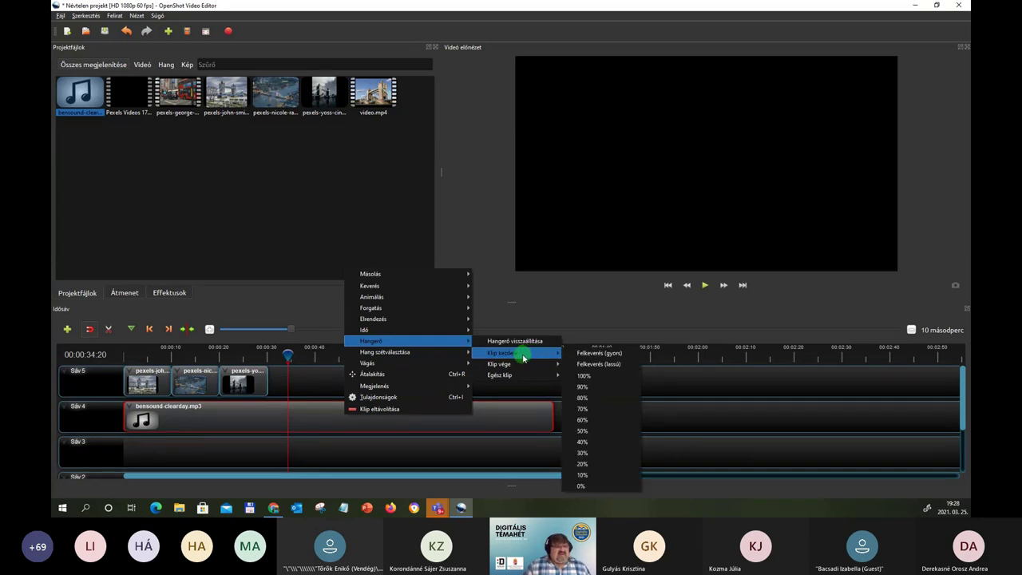
left_click(596, 367)
Step: Play the sequence from the very beginning to hear the start of the music, and stop at 00:00:03:17
left_click_drag(289, 354, 123, 354)
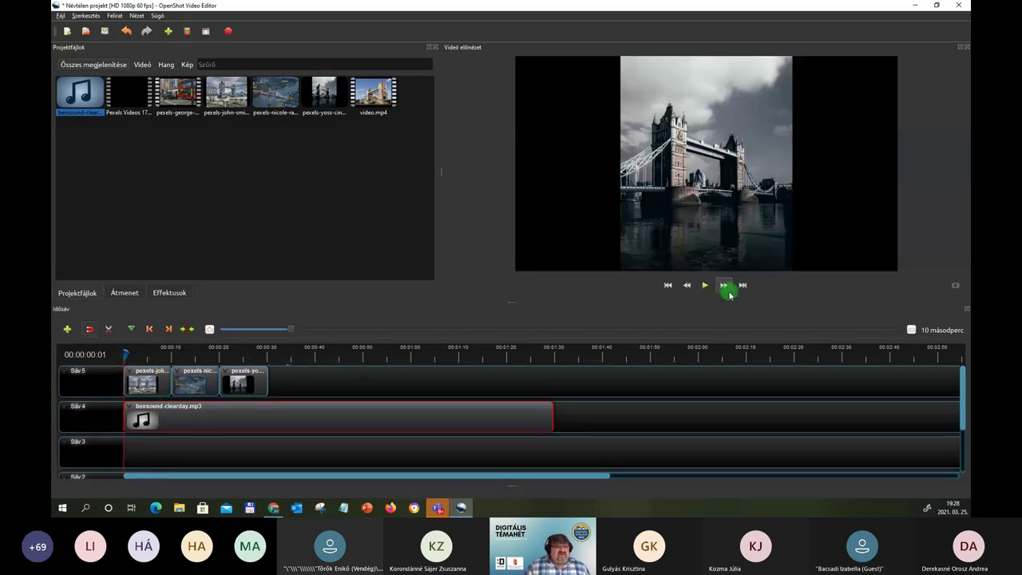
left_click(706, 285)
left_click(705, 287)
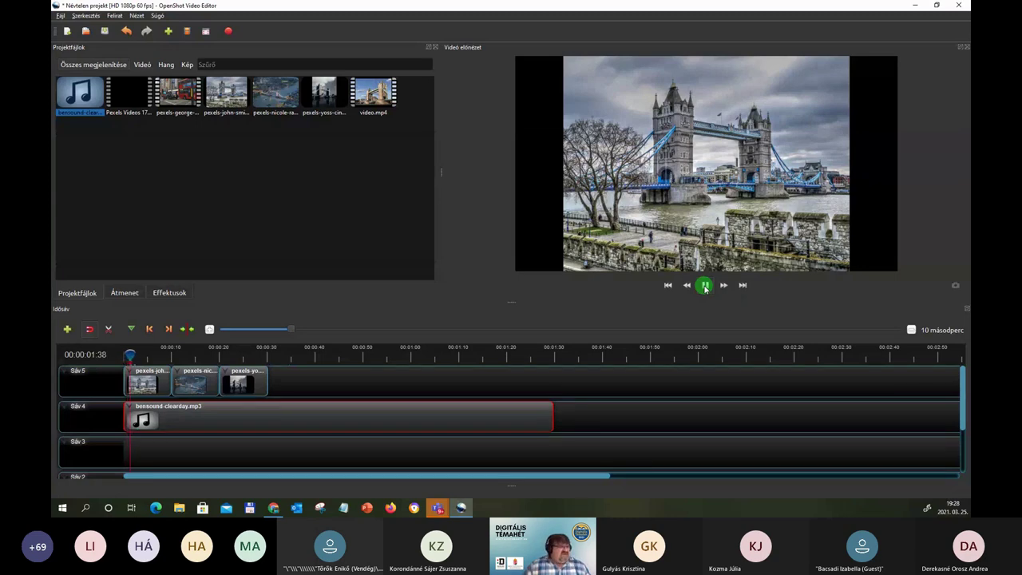
left_click(706, 287)
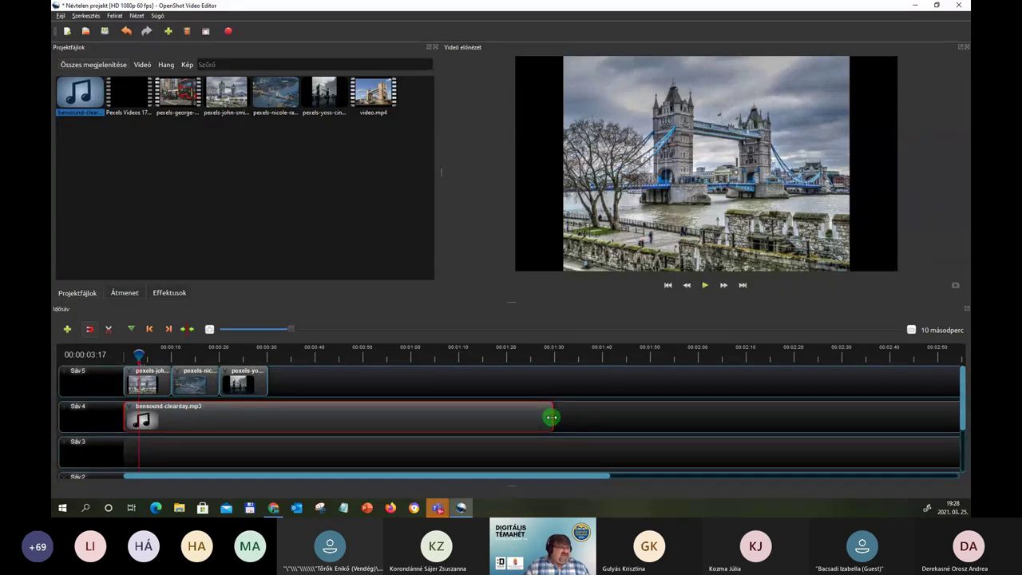
Step: Shorten the music clip to about 30 seconds and apply the slow fade-out Lekeverés (lassú) to its end
left_click_drag(551, 417, 268, 420)
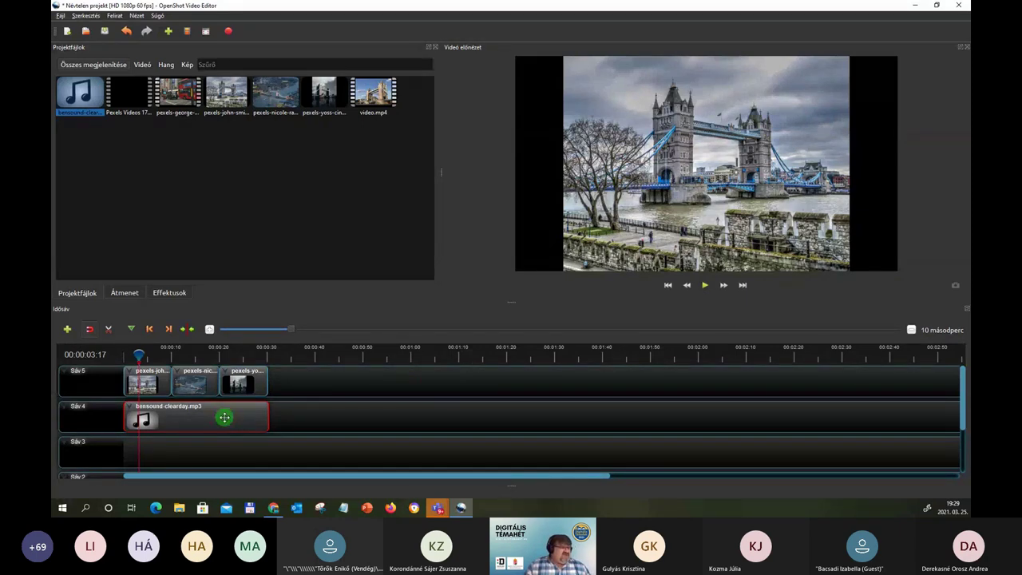
right_click(177, 415)
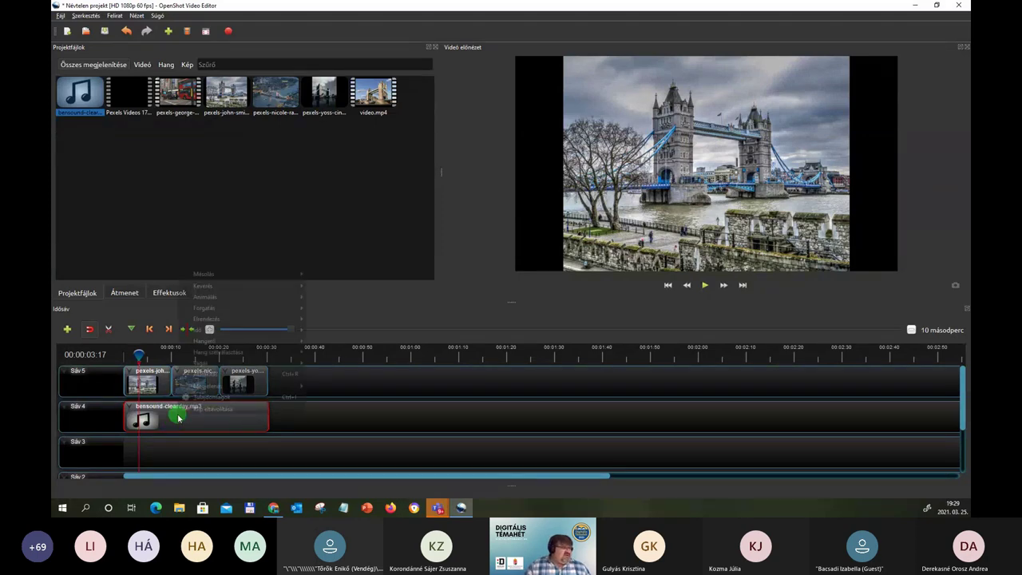
mouse_move(244, 342)
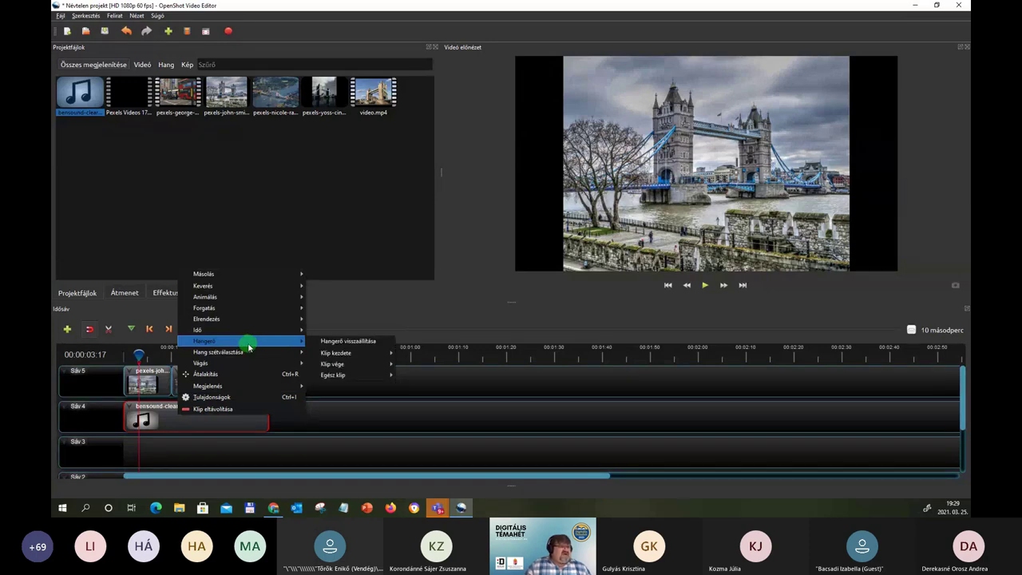
mouse_move(354, 363)
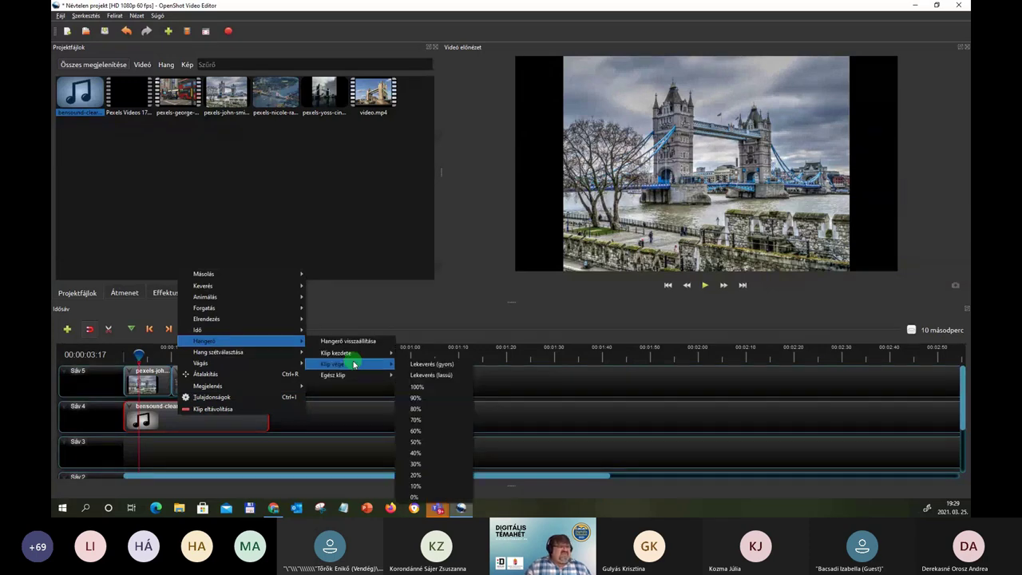
left_click(452, 376)
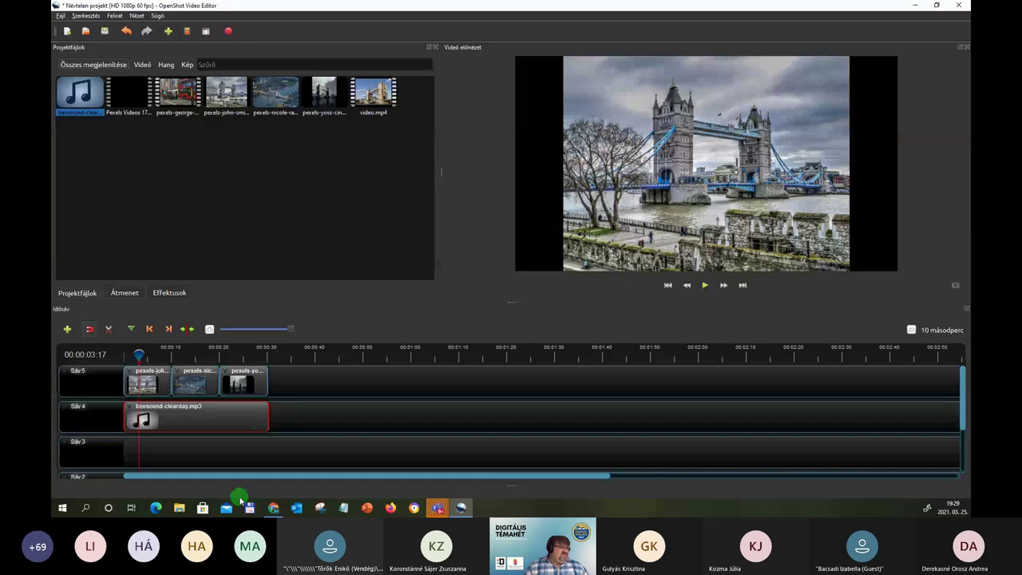
Step: Move the playhead to 00:00:08:07 and display the music clip on Sáv 4 as a waveform
left_click(139, 354)
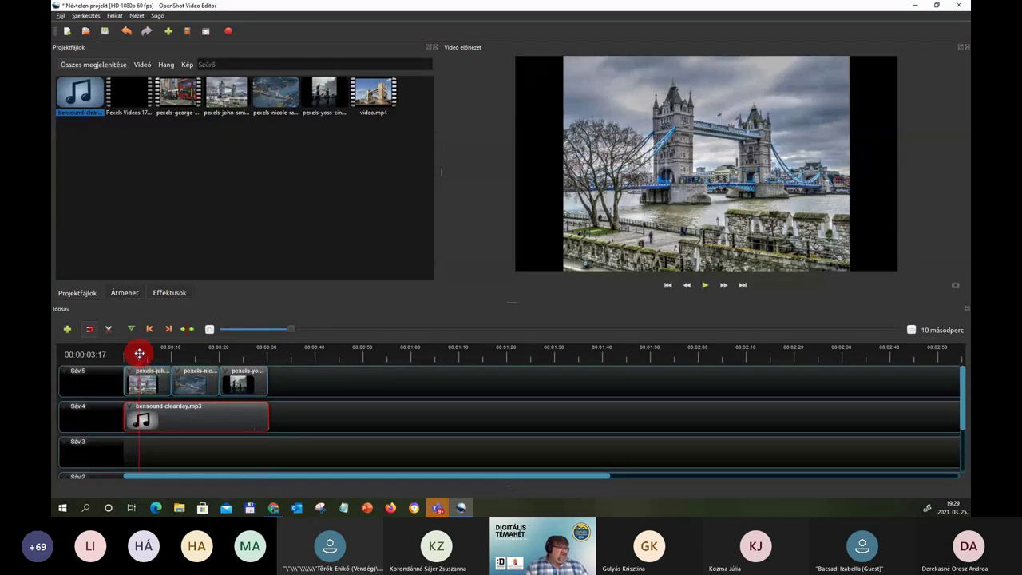
left_click_drag(139, 354, 163, 349)
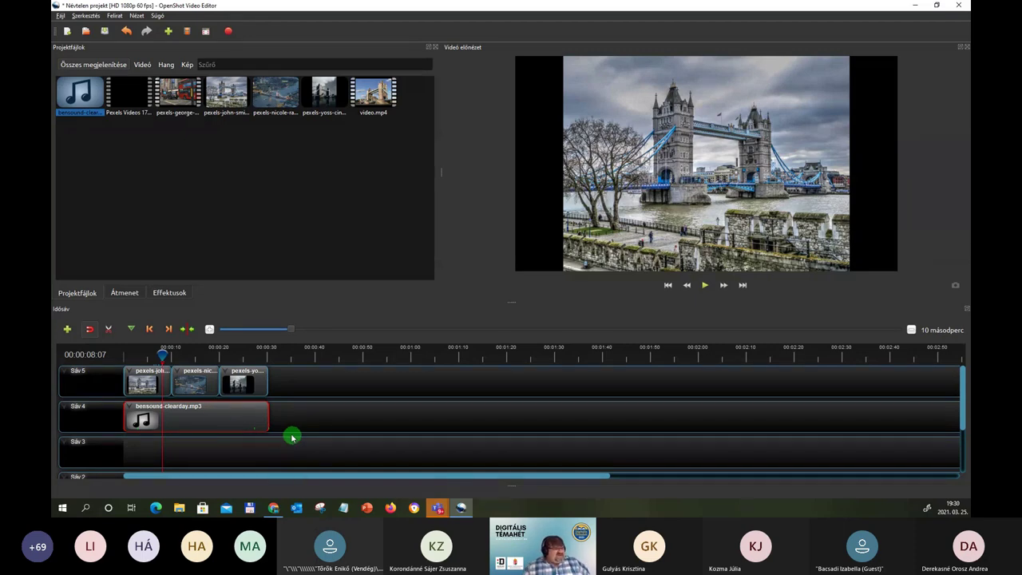
right_click(219, 419)
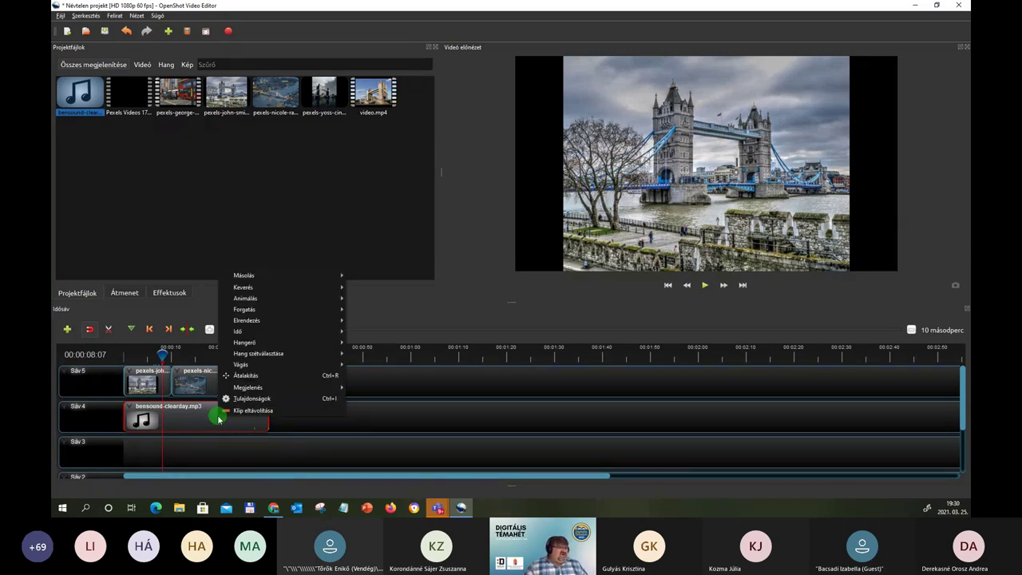
mouse_move(250, 389)
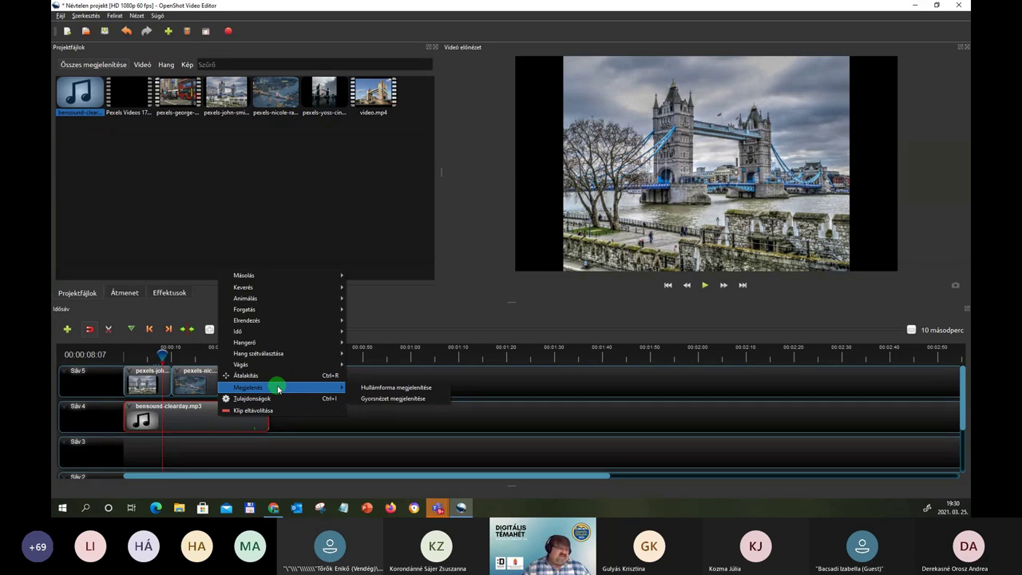
left_click(360, 386)
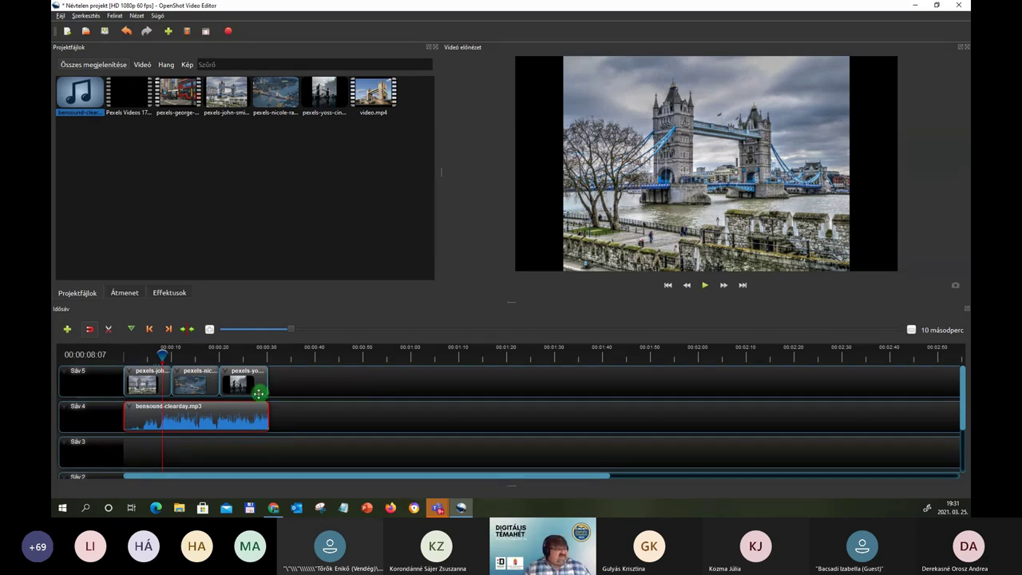
Step: Switch the music clip from waveform display back to thumbnail display
right_click(208, 420)
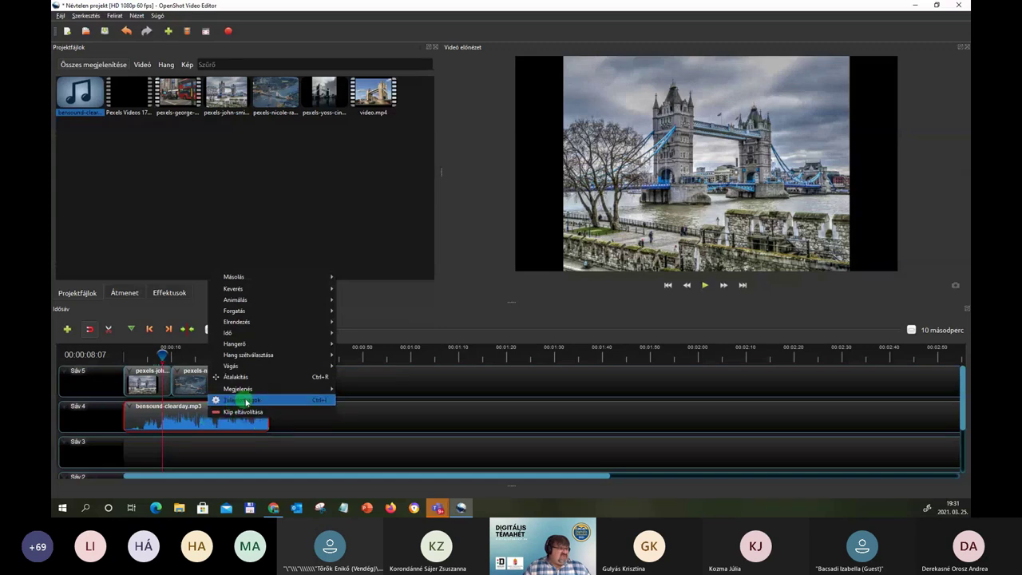
mouse_move(247, 389)
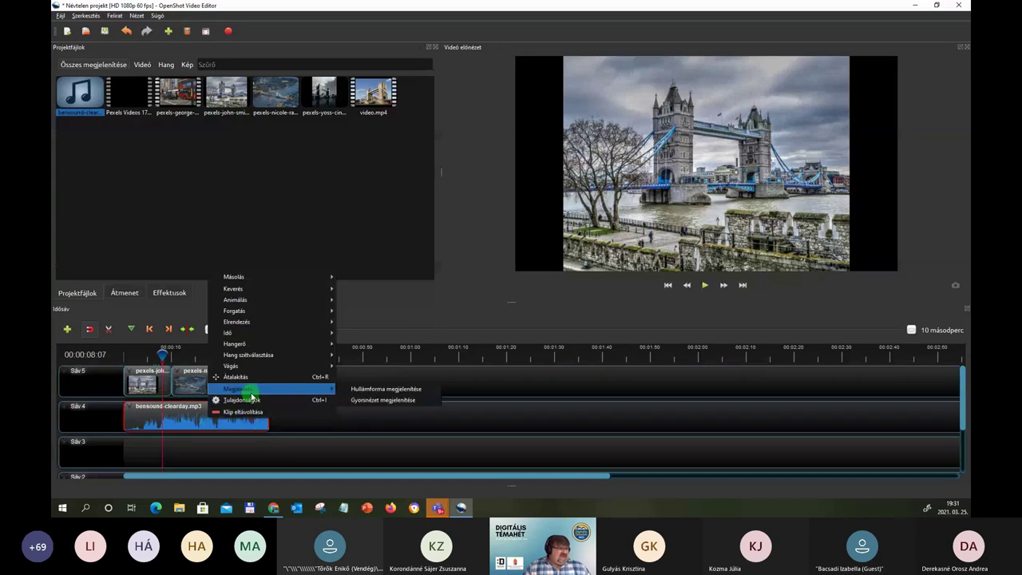
left_click(359, 401)
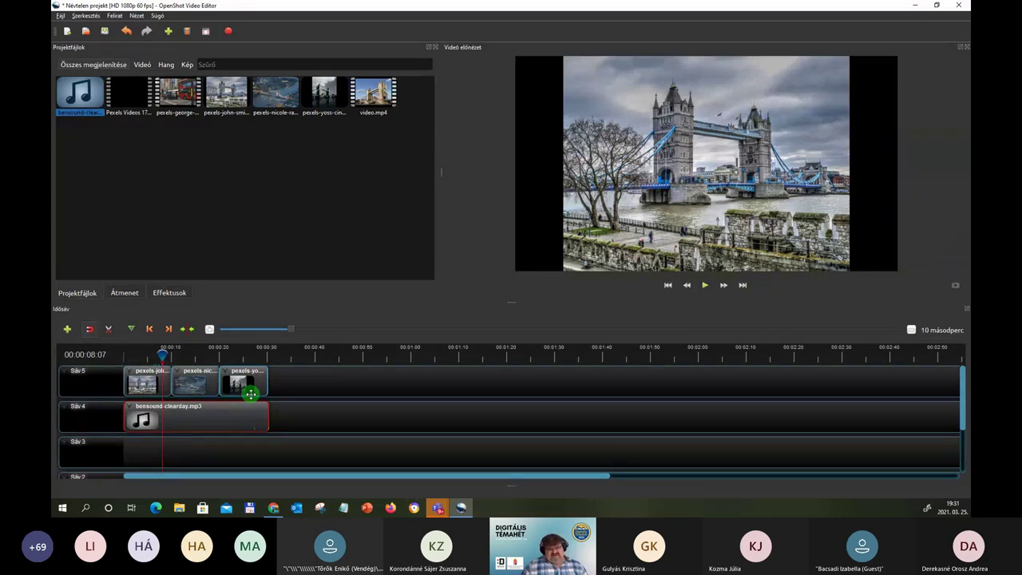
Step: Move the playhead to 00:00:23:40 and finely trim the ends of the third photo and the music clip to about 00:00:30
left_click(209, 329)
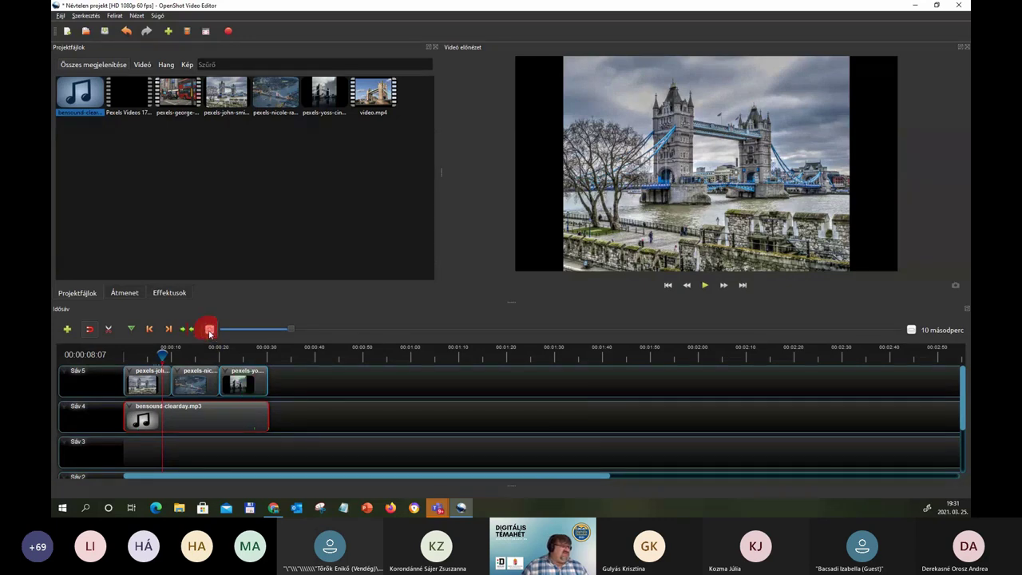
left_click_drag(267, 475, 234, 475)
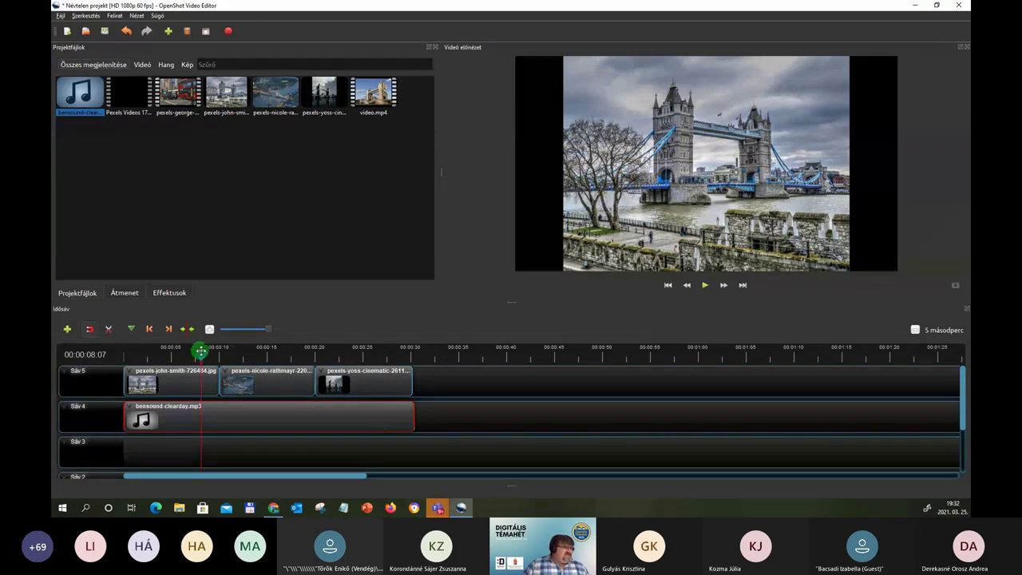
left_click_drag(201, 351, 349, 352)
left_click(209, 329)
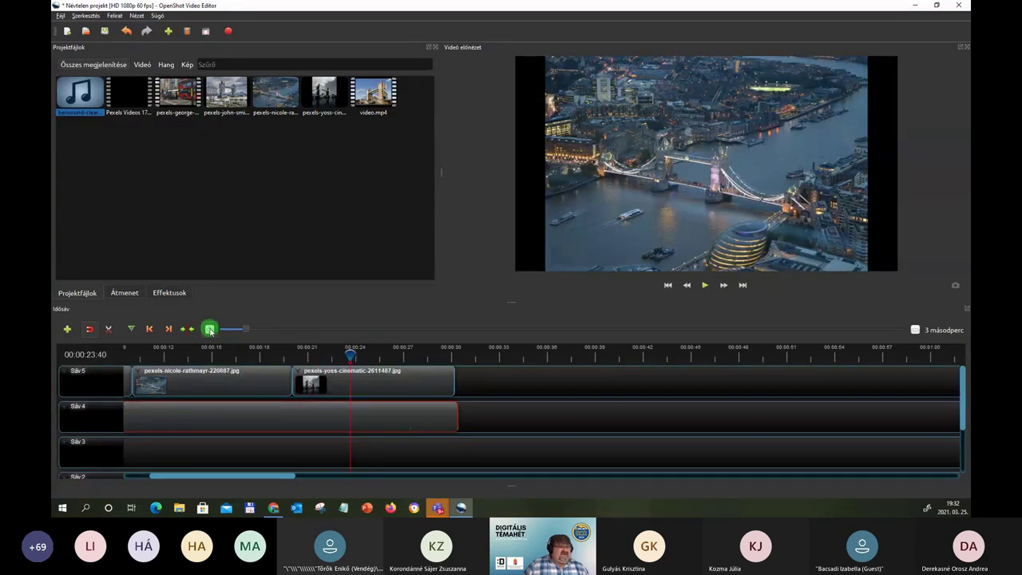
left_click(210, 330)
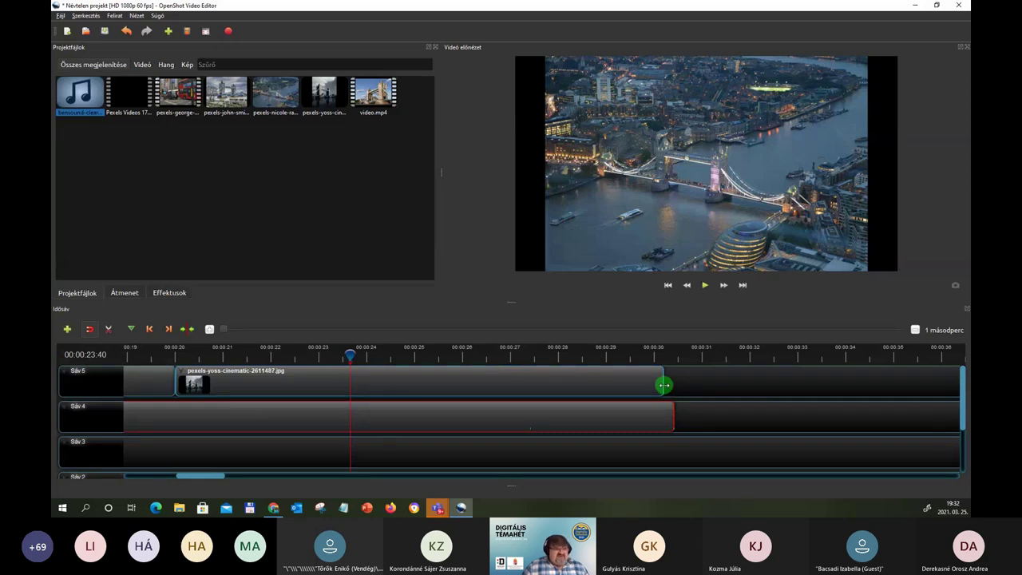
left_click_drag(664, 381, 660, 416)
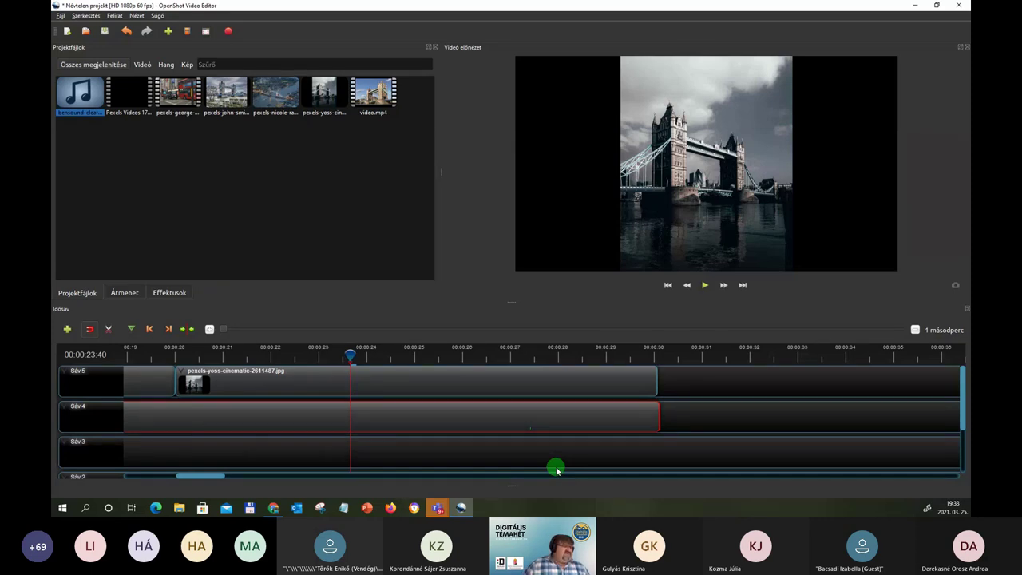
left_click(916, 329)
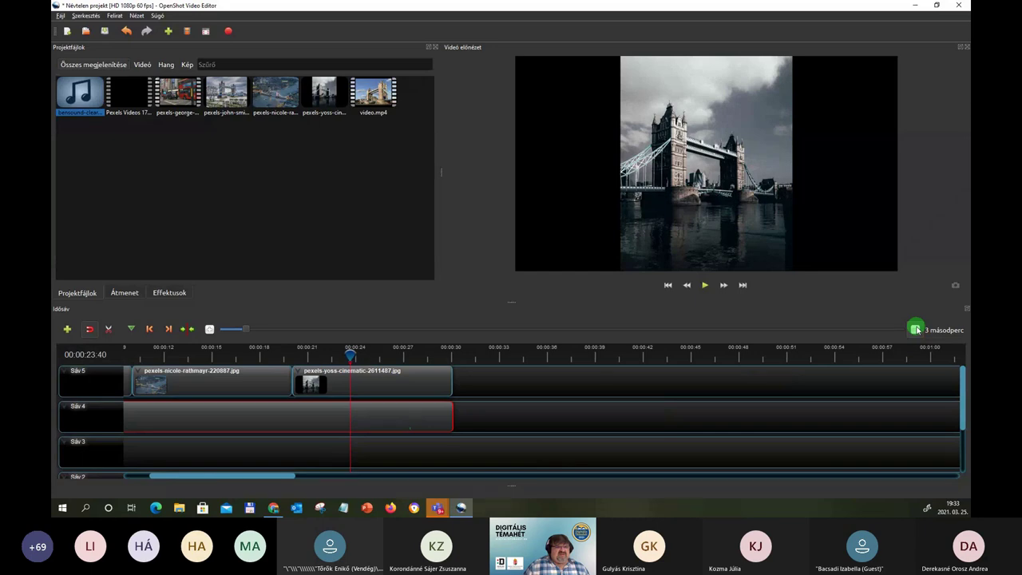
left_click(916, 329)
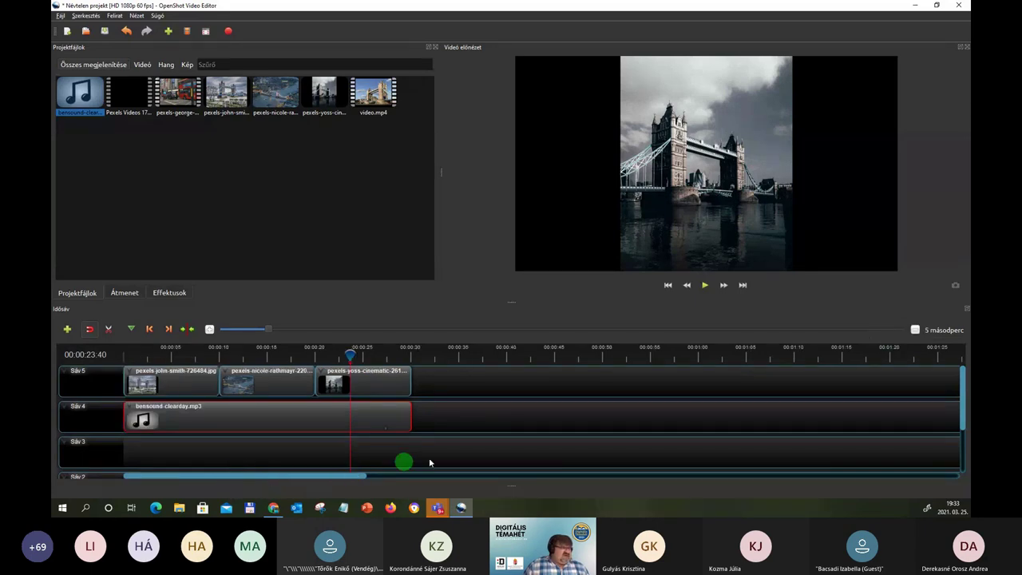
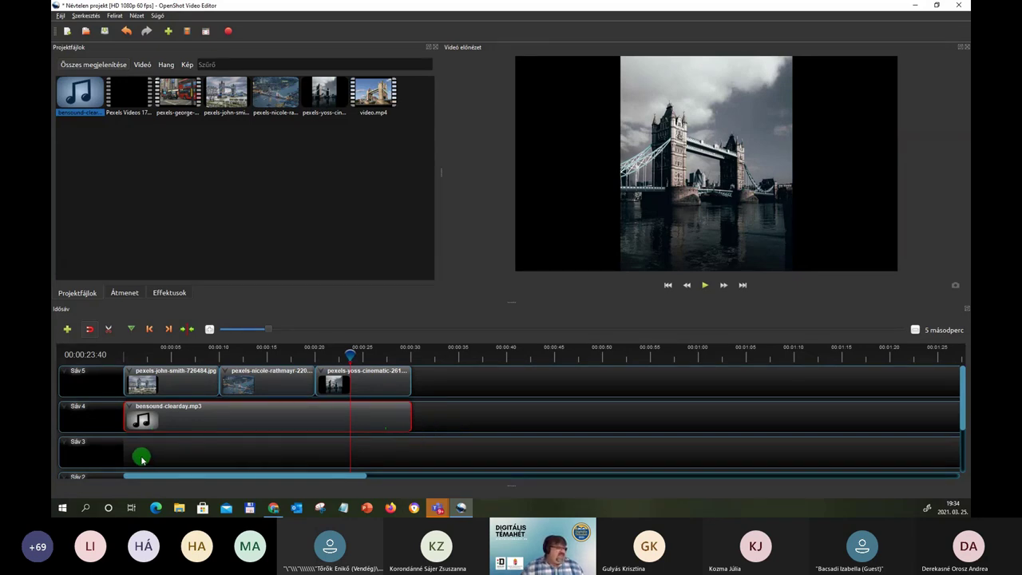
Step: Remove the three empty tracks below the music track and save the project
left_click(63, 445)
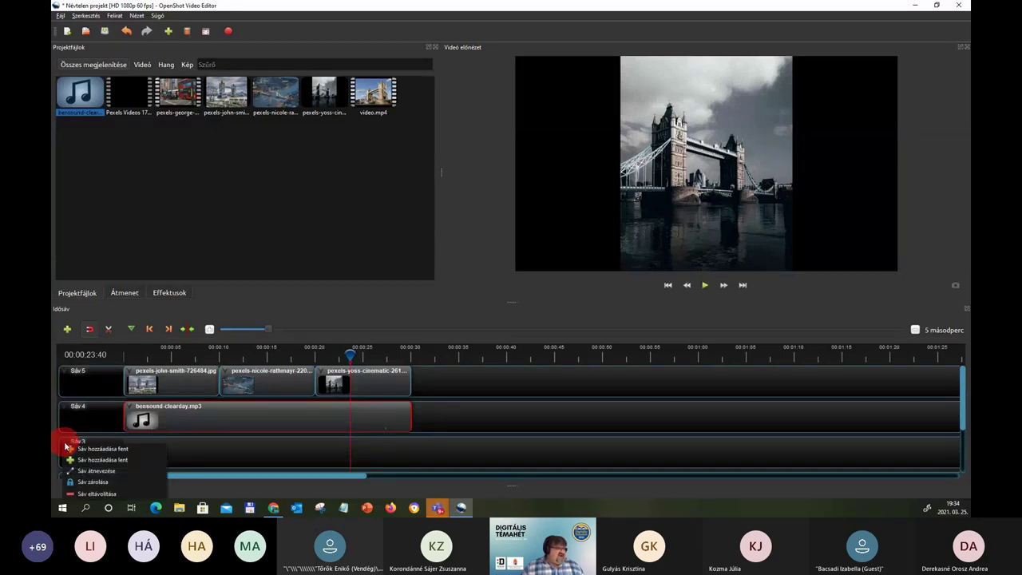
left_click(92, 496)
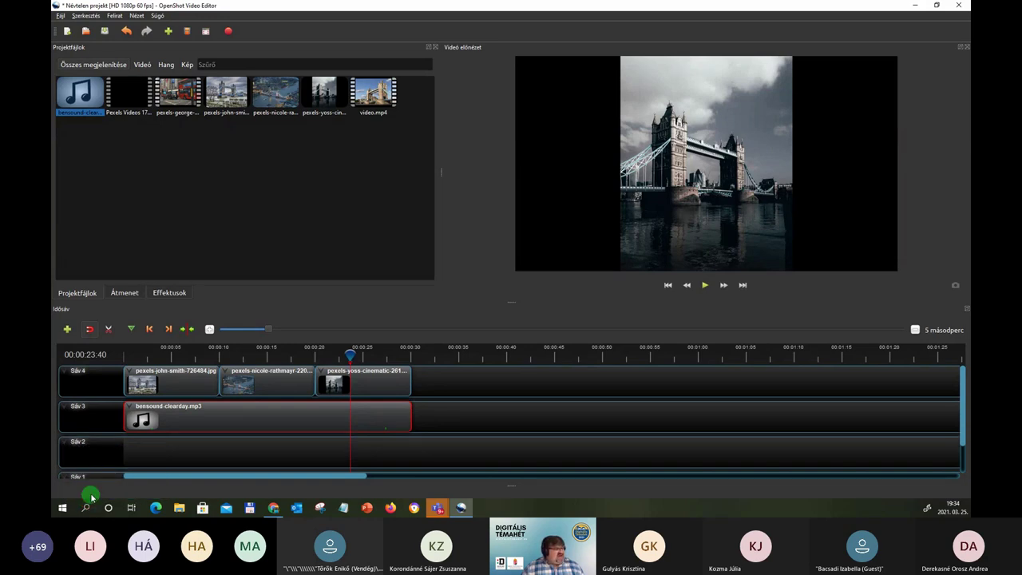
left_click(65, 445)
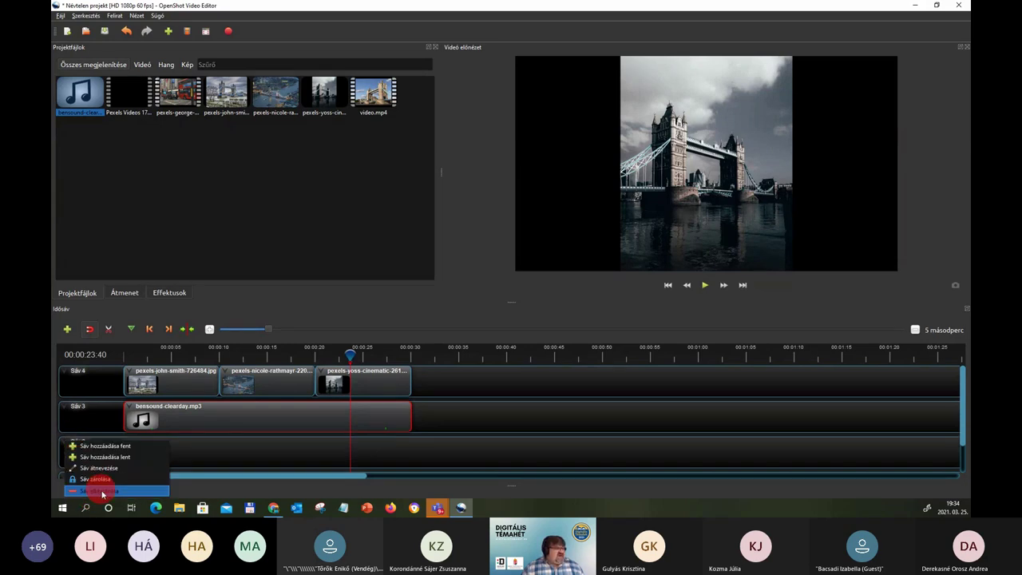
left_click(104, 499)
left_click(63, 444)
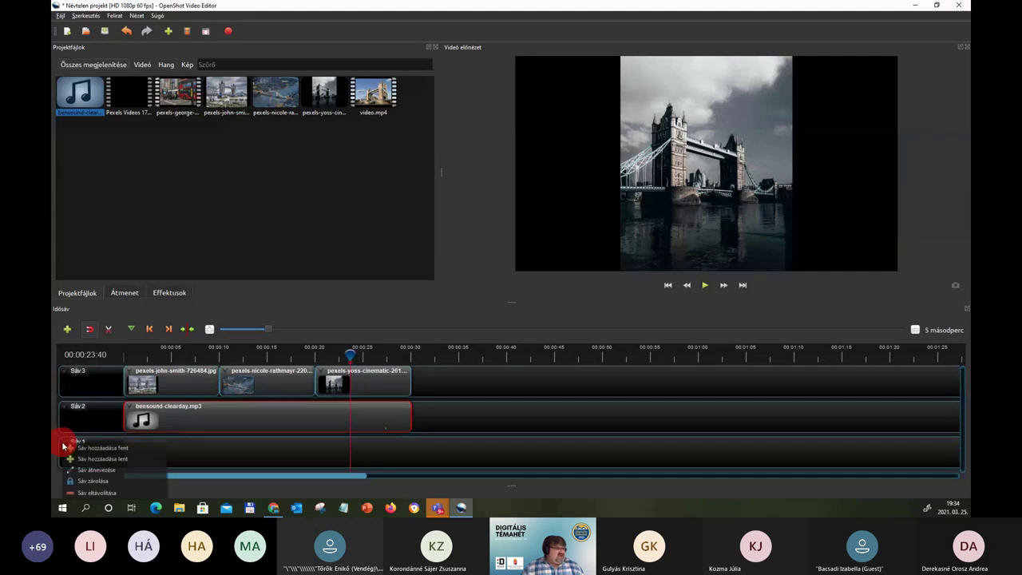
left_click(80, 496)
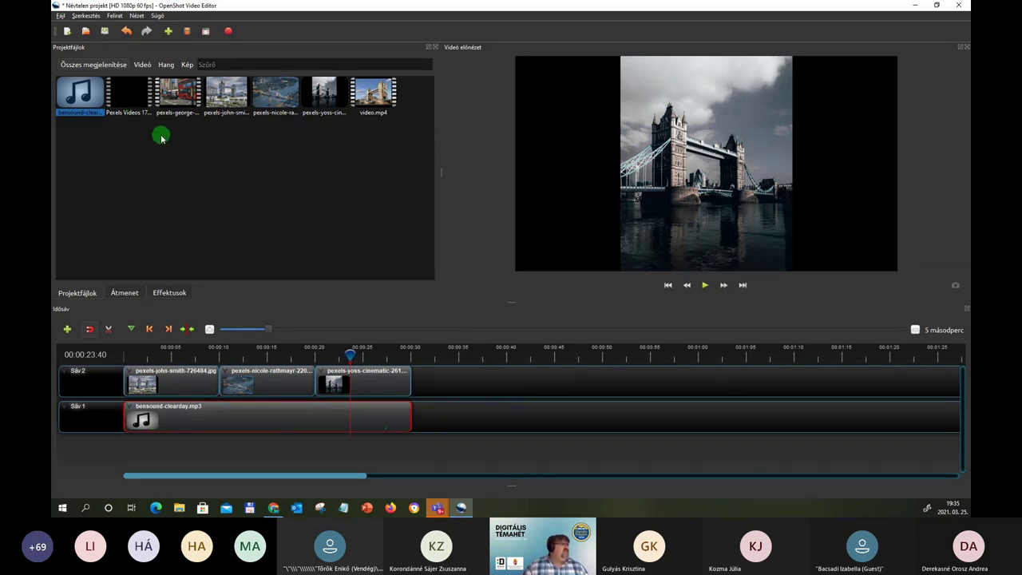
left_click(61, 16)
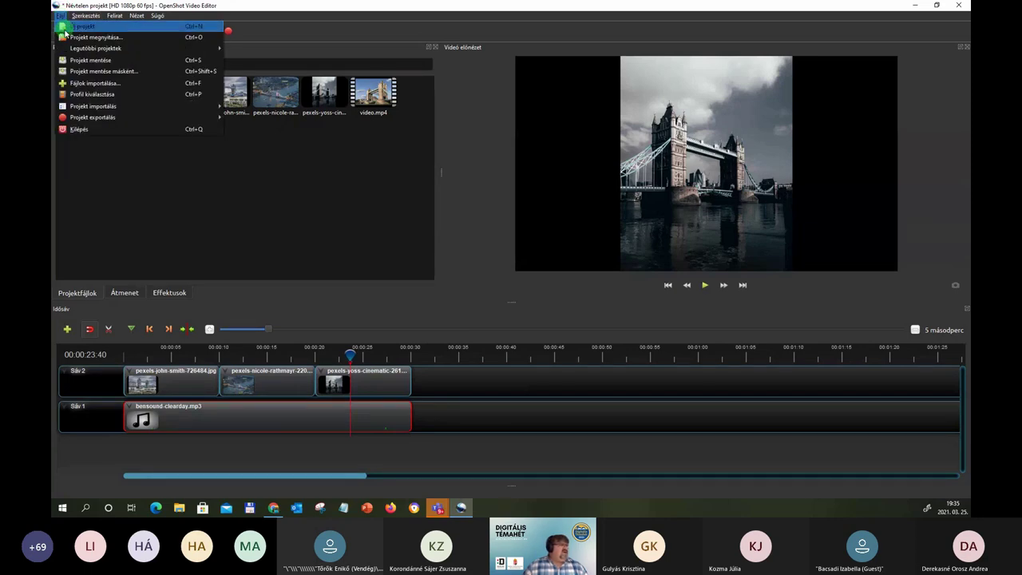
left_click(163, 63)
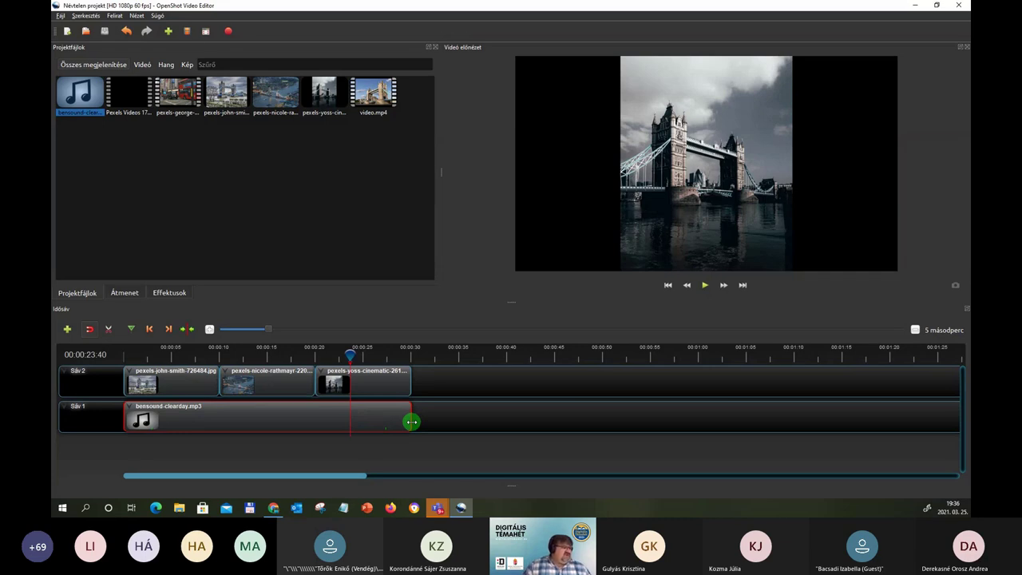
Step: Set the volume of the entire bensound-clearday.mp3 clip to 70%
left_click(383, 381)
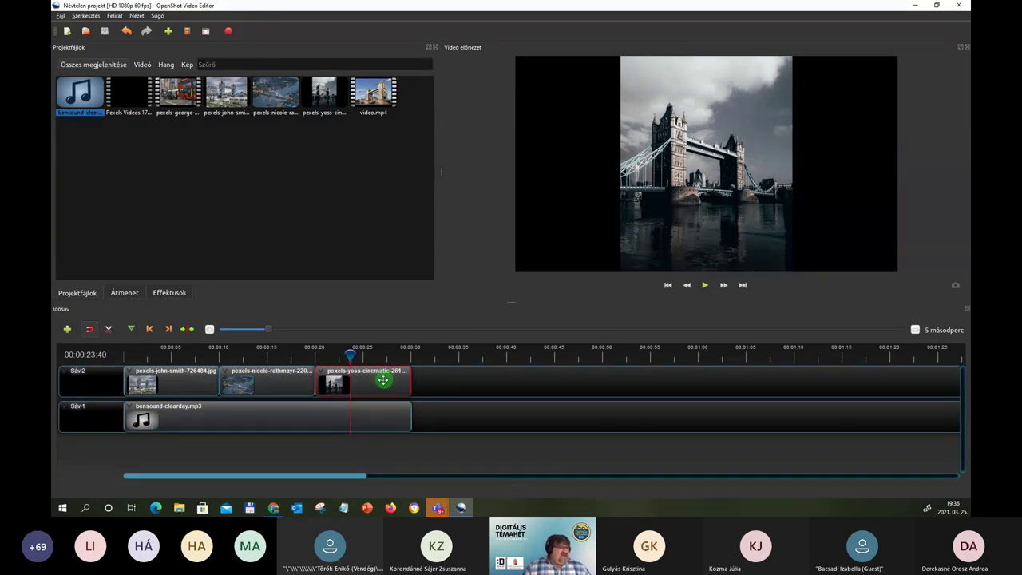
left_click(177, 382)
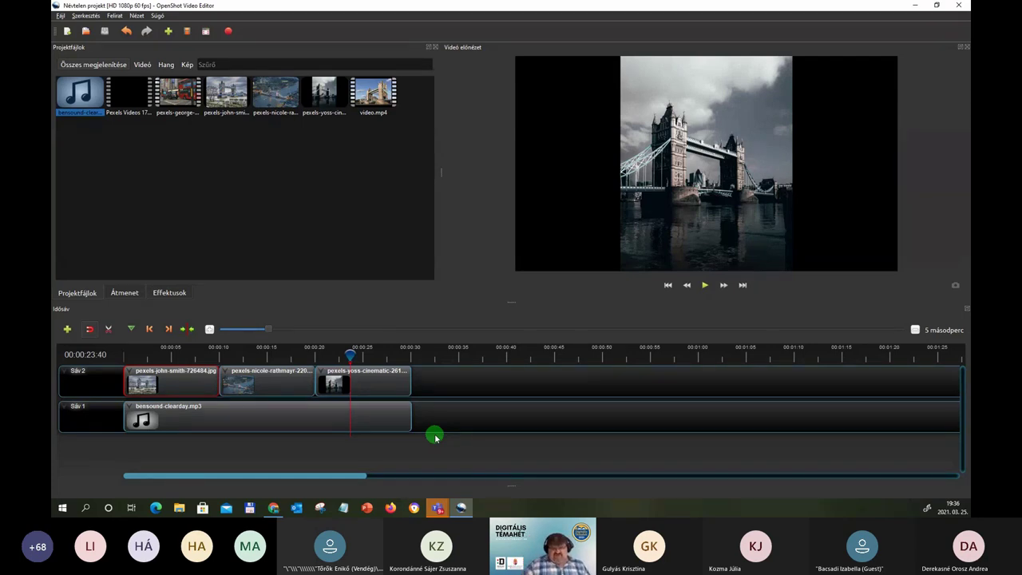
left_click(212, 422)
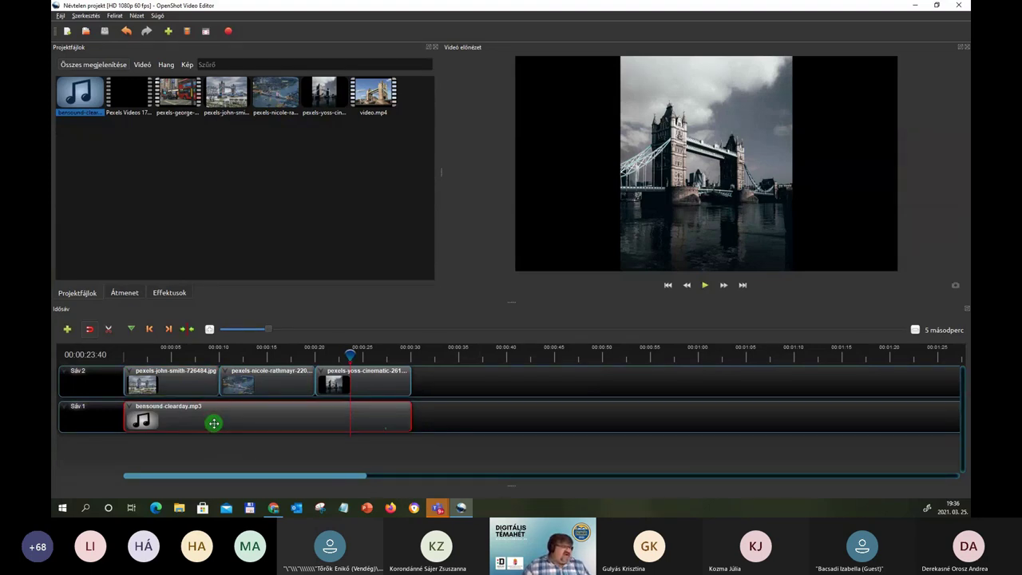
right_click(221, 422)
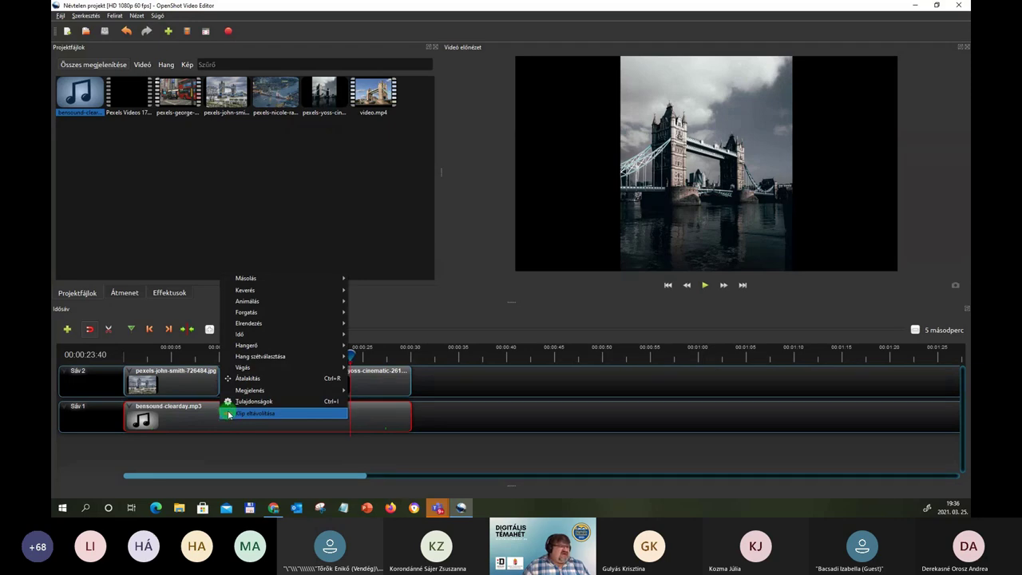
mouse_move(286, 346)
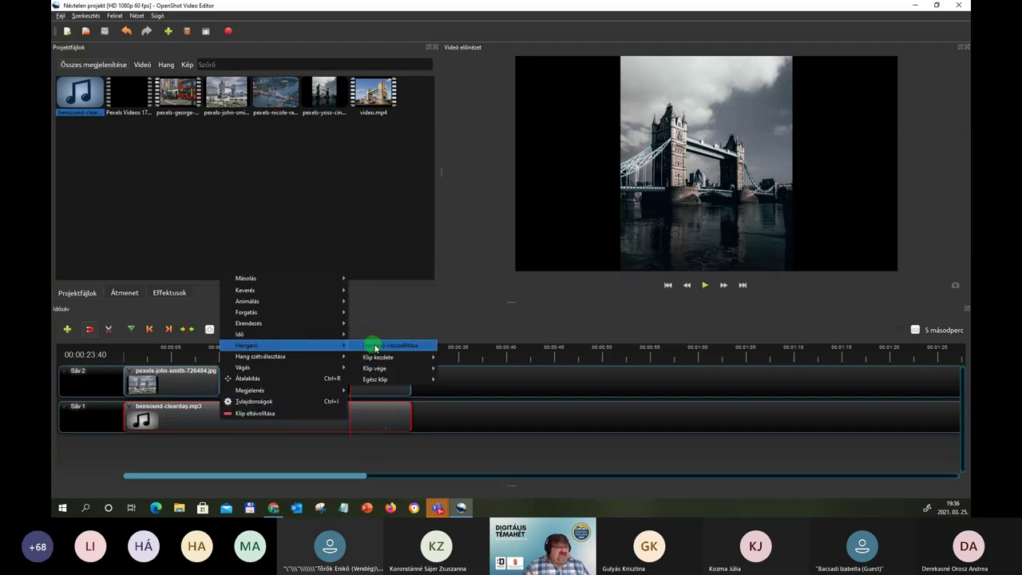
mouse_move(384, 368)
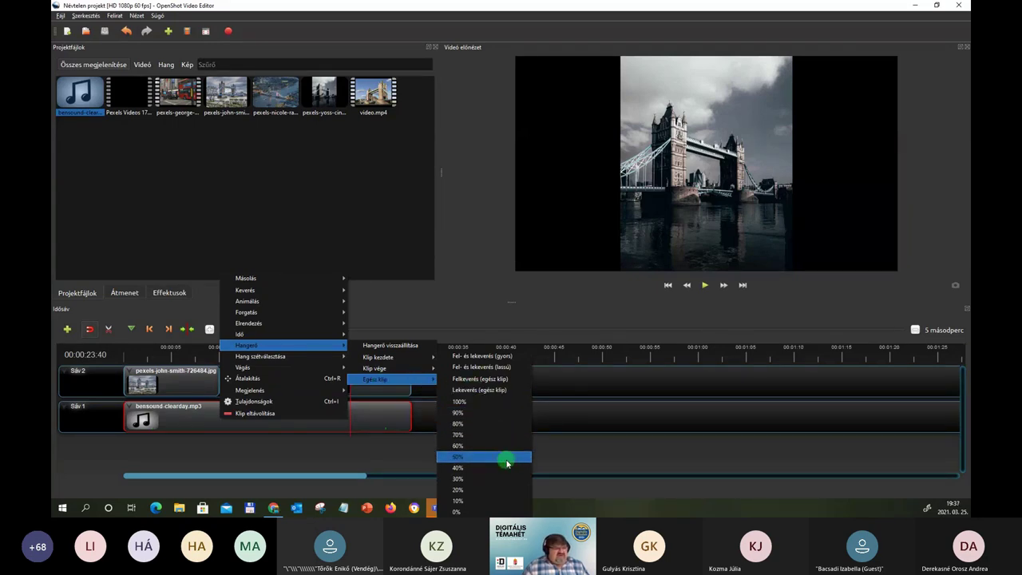
left_click(506, 435)
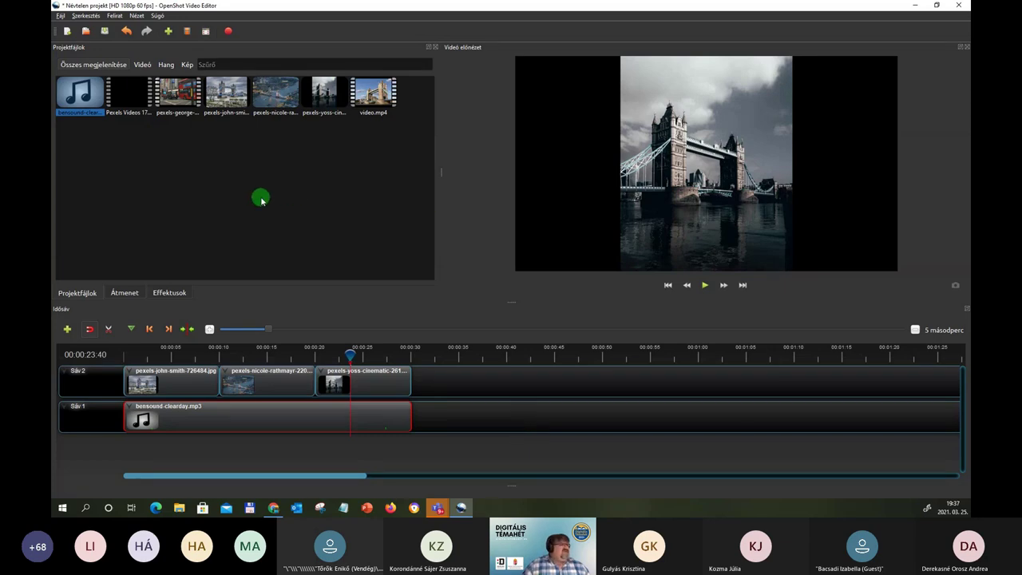
Step: Start a new title (Felirat) and choose the Felhő 1 template for it
left_click(116, 16)
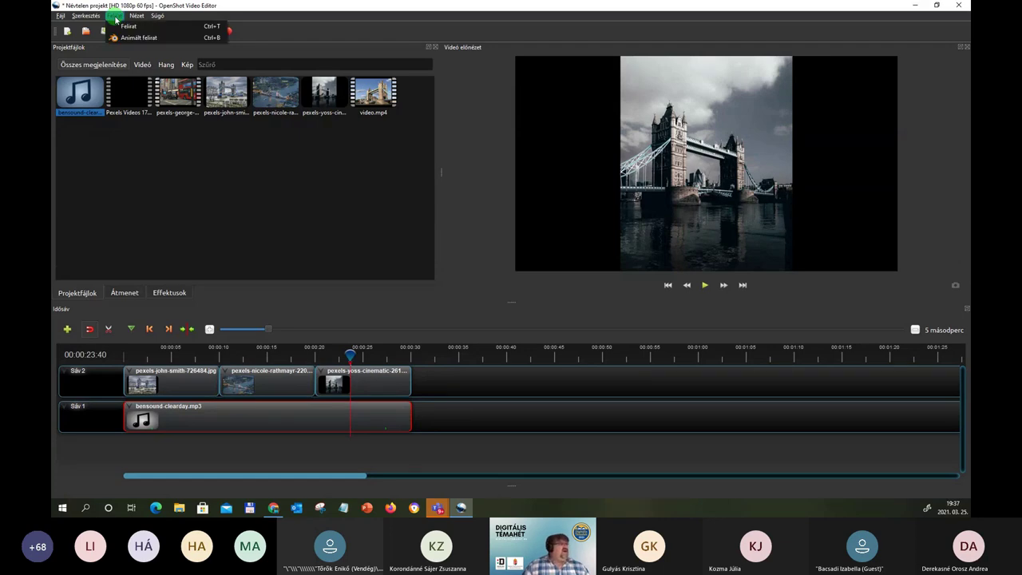
left_click(203, 50)
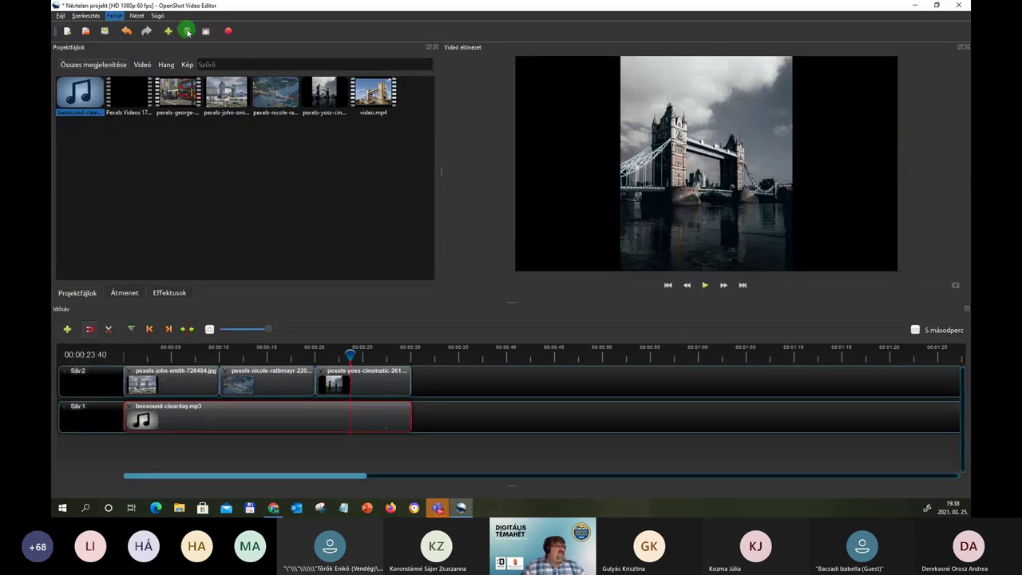
left_click(187, 31)
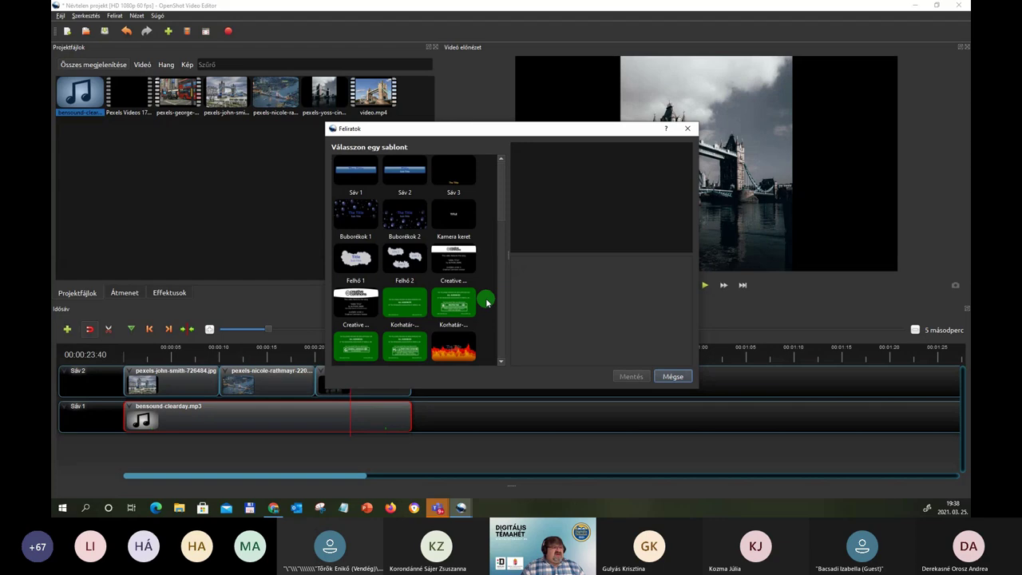
scroll(485, 301, "down", 5)
scroll(485, 302, "up", 4)
scroll(484, 302, "down", 4)
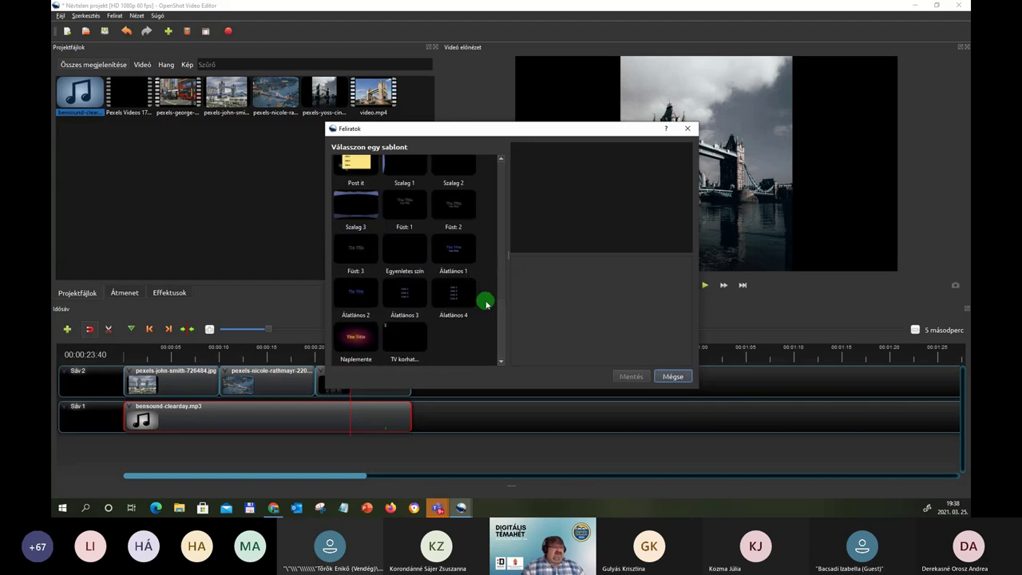
scroll(485, 301, "up", 5)
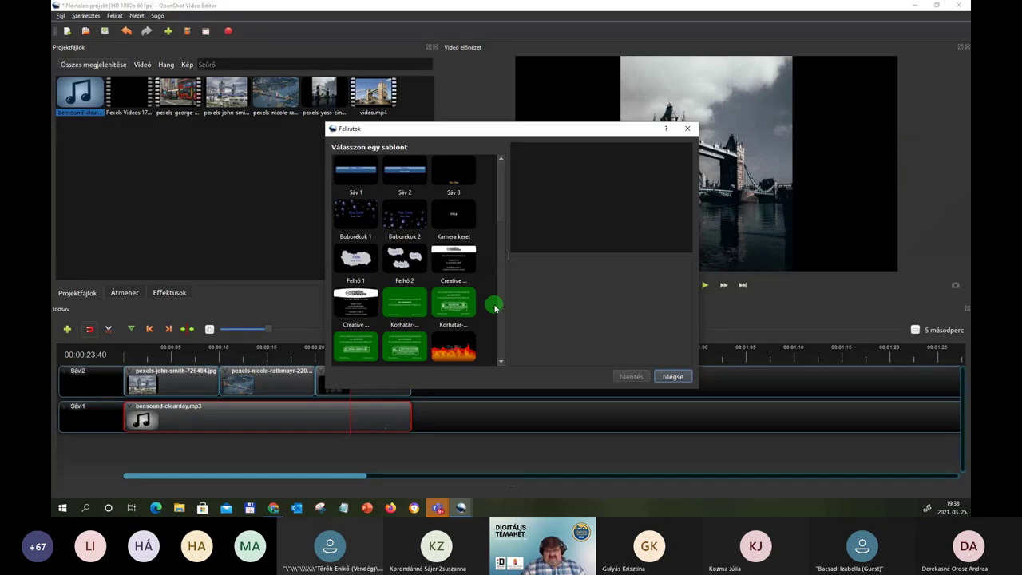
scroll(495, 306, "down", 5)
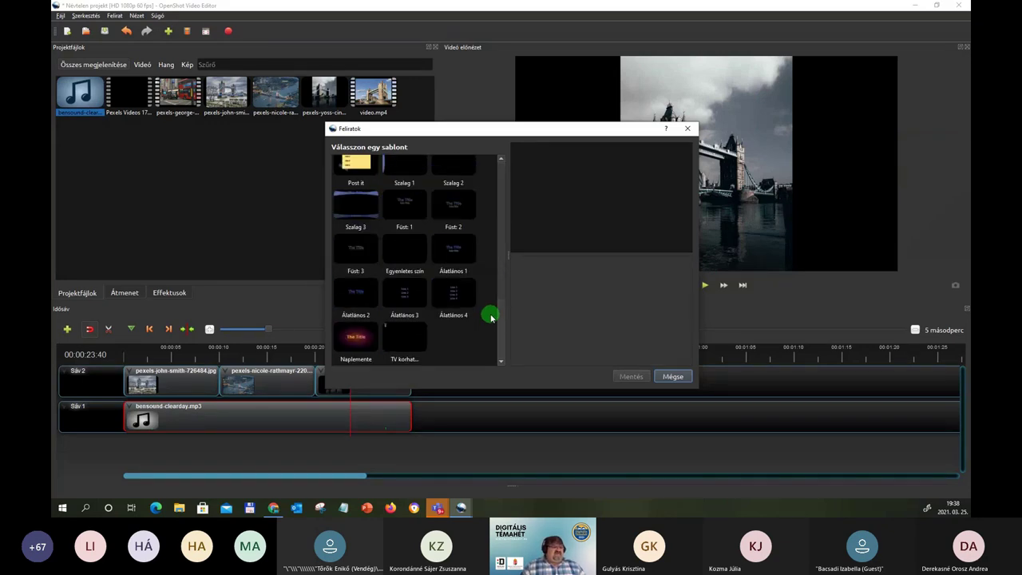
scroll(491, 318, "up", 5)
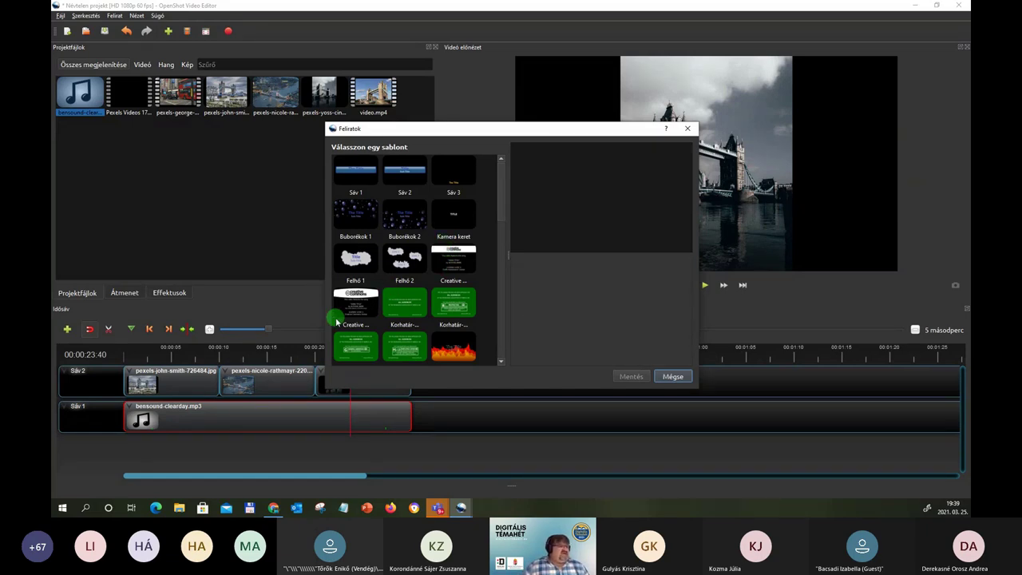
left_click(356, 267)
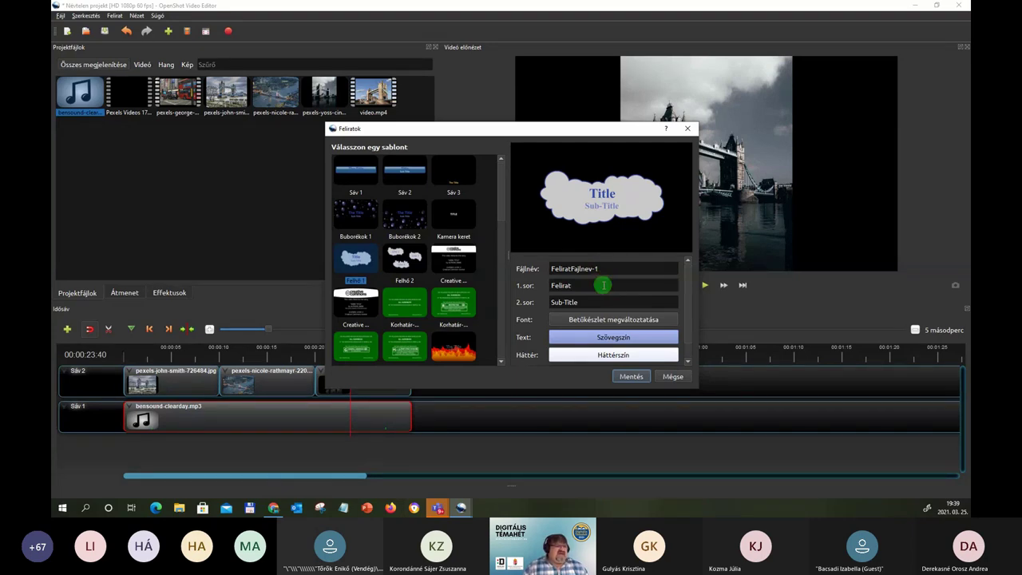
Step: Enter "Fényképek" as the title's first line and "Londonból" as its second line
left_click_drag(598, 285, 551, 290)
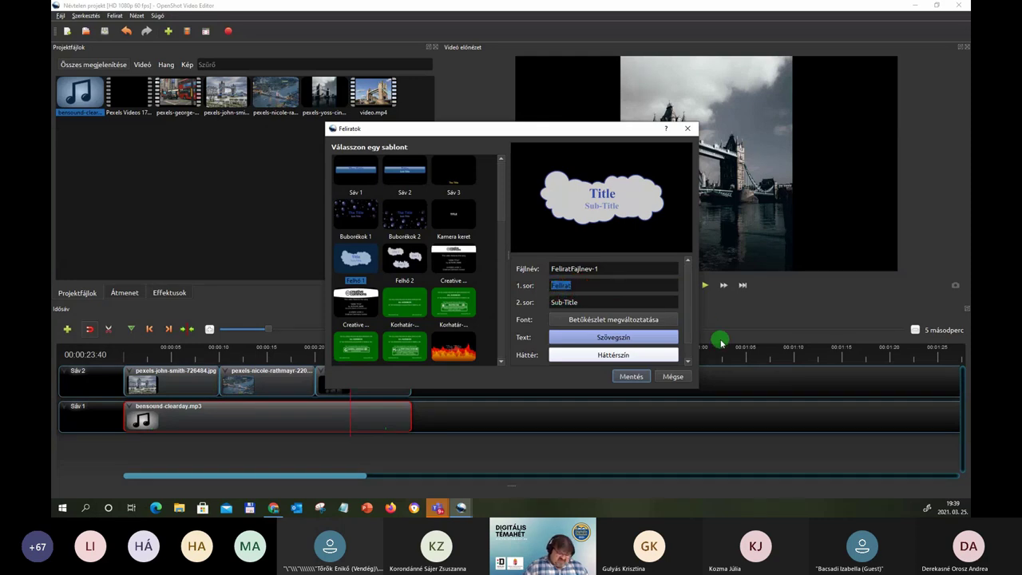
type("F")
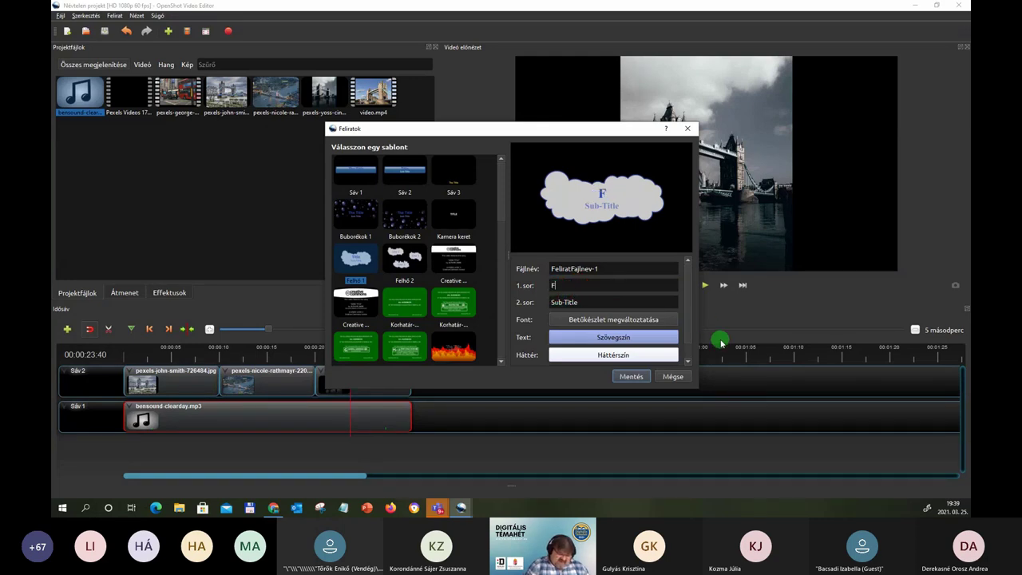
type("én")
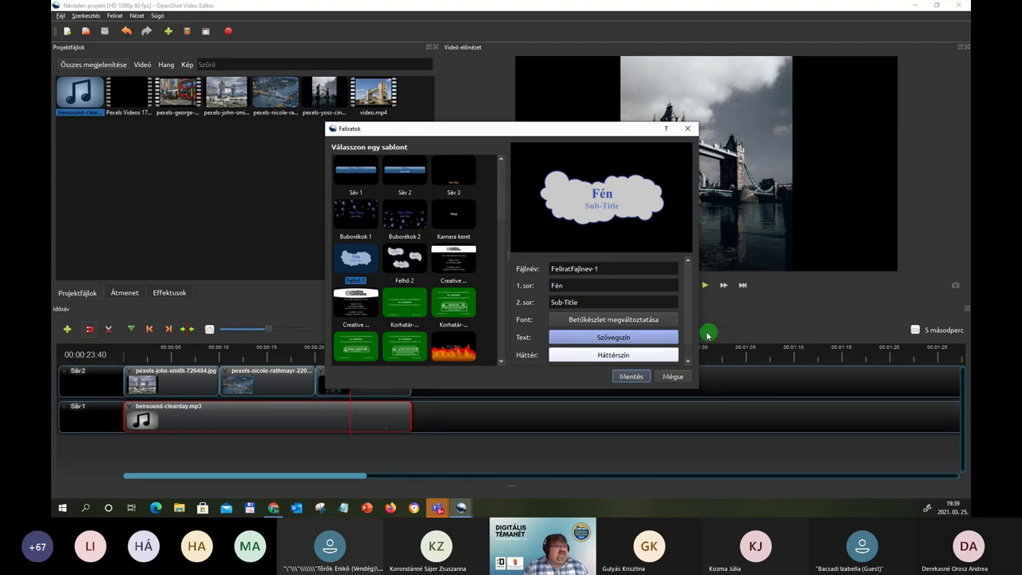
type("yképek")
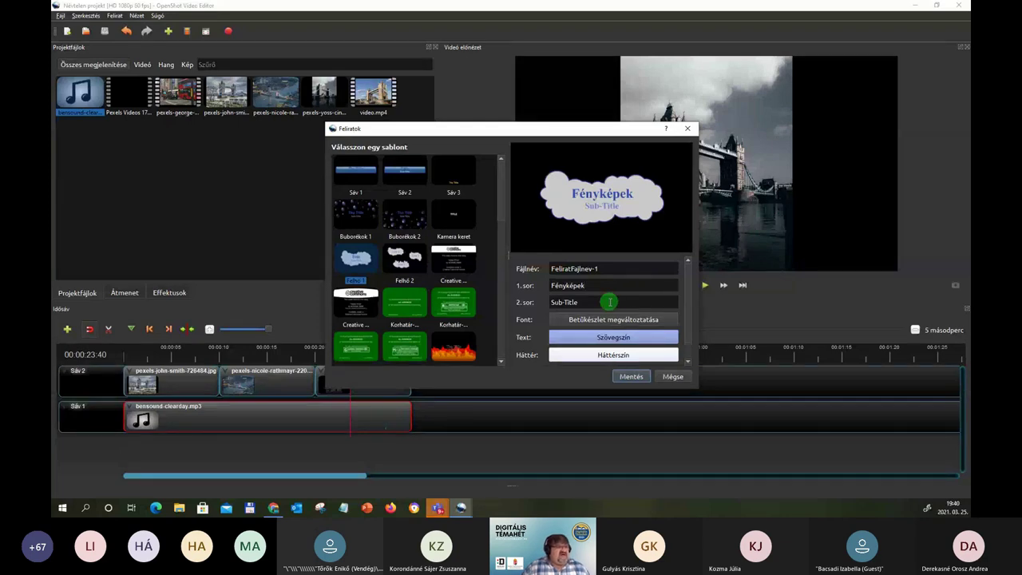
left_click_drag(610, 302, 539, 300)
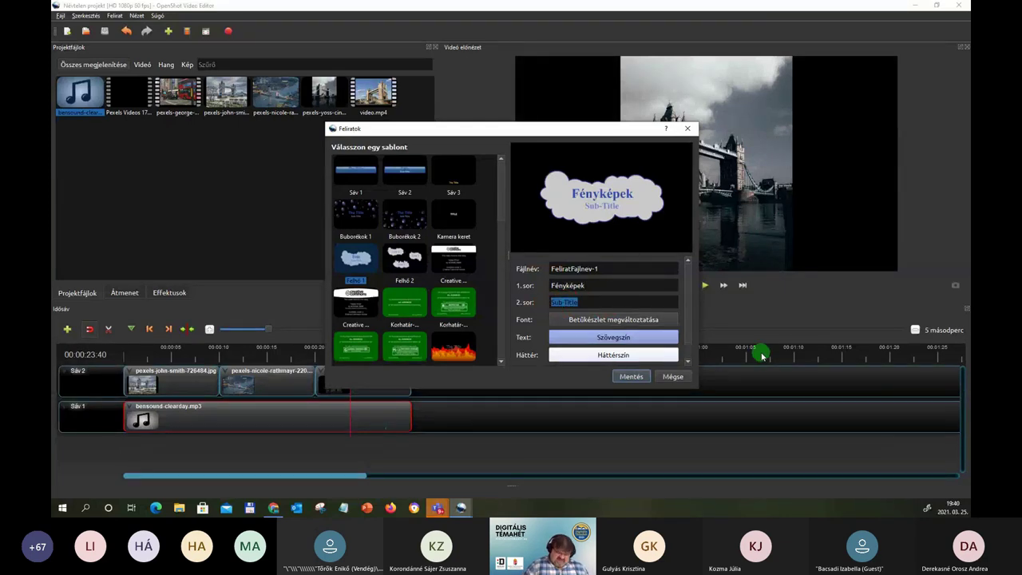
type("L")
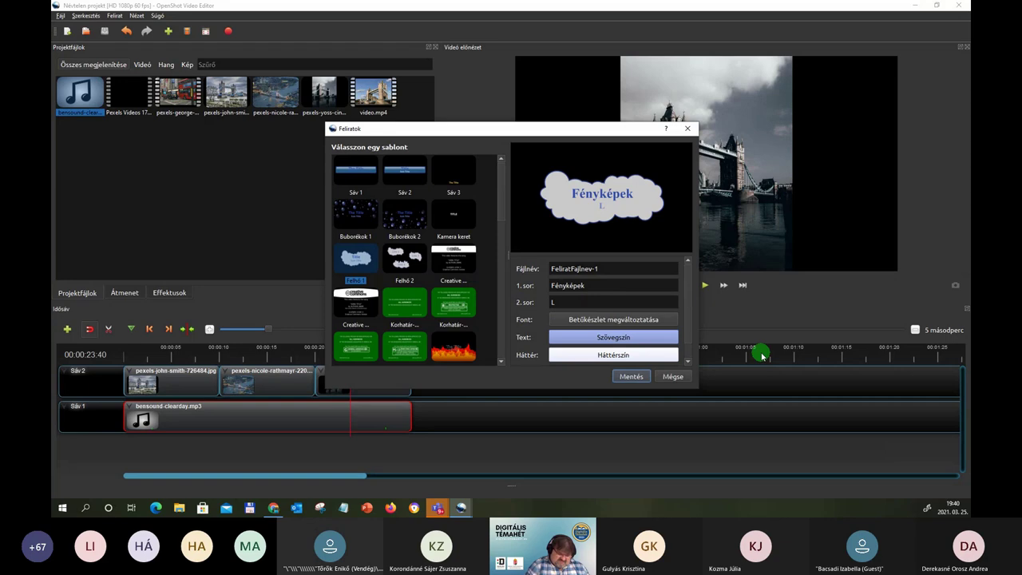
type("ond")
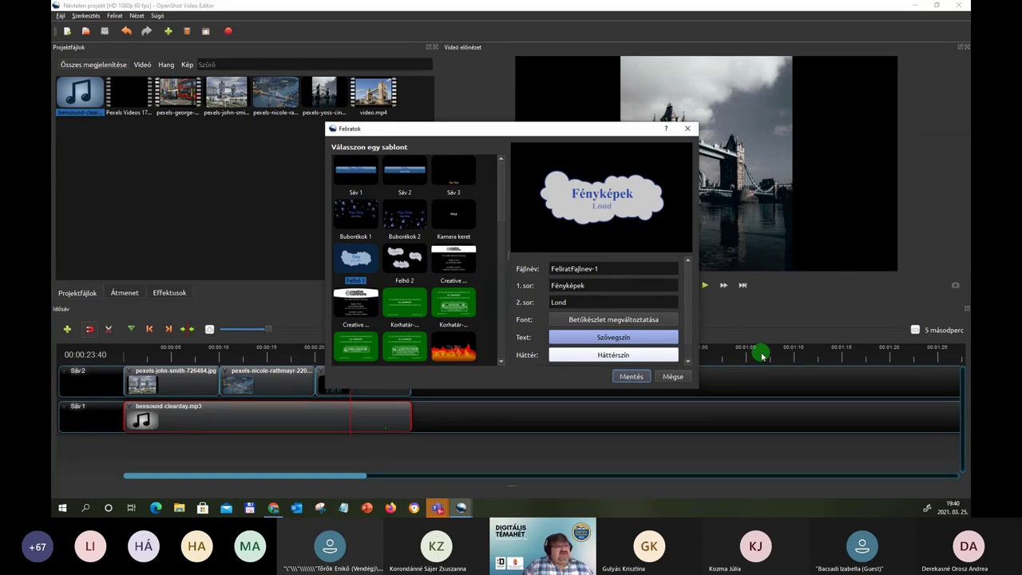
type("onból")
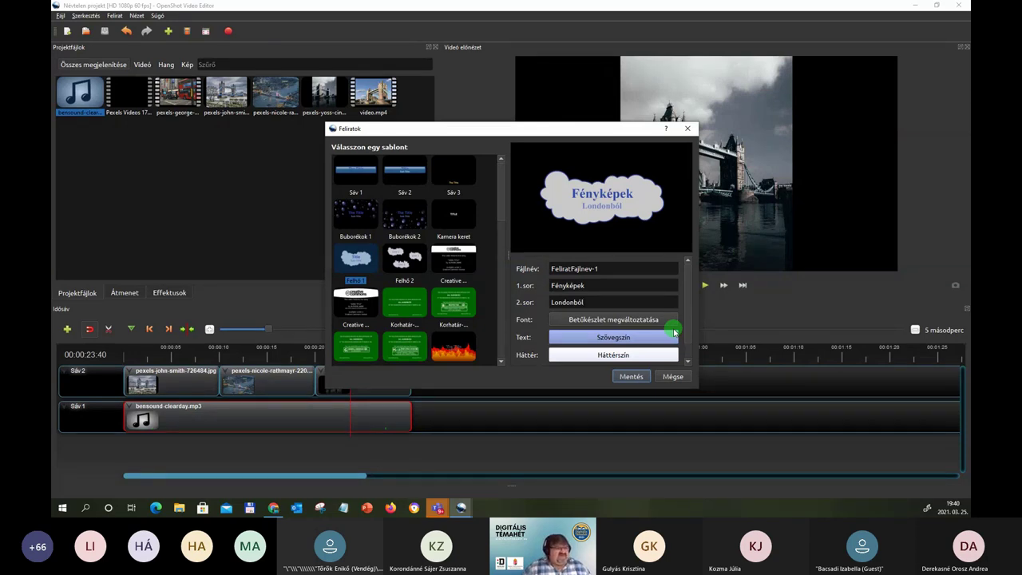
Step: Set the title's text colour to red (#ff0000) and its background colour to dark blue
left_click(581, 337)
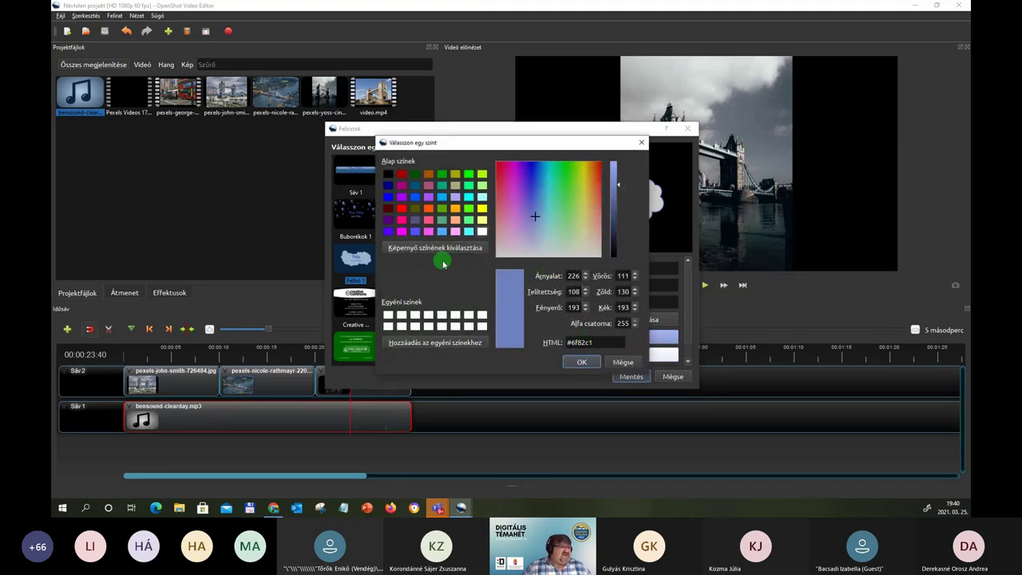
left_click(402, 207)
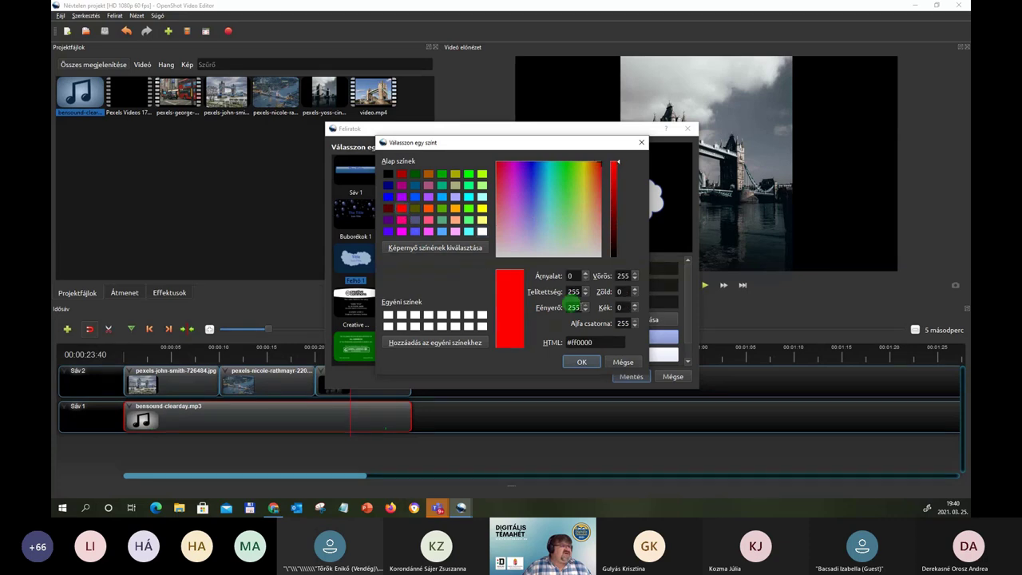
left_click(577, 362)
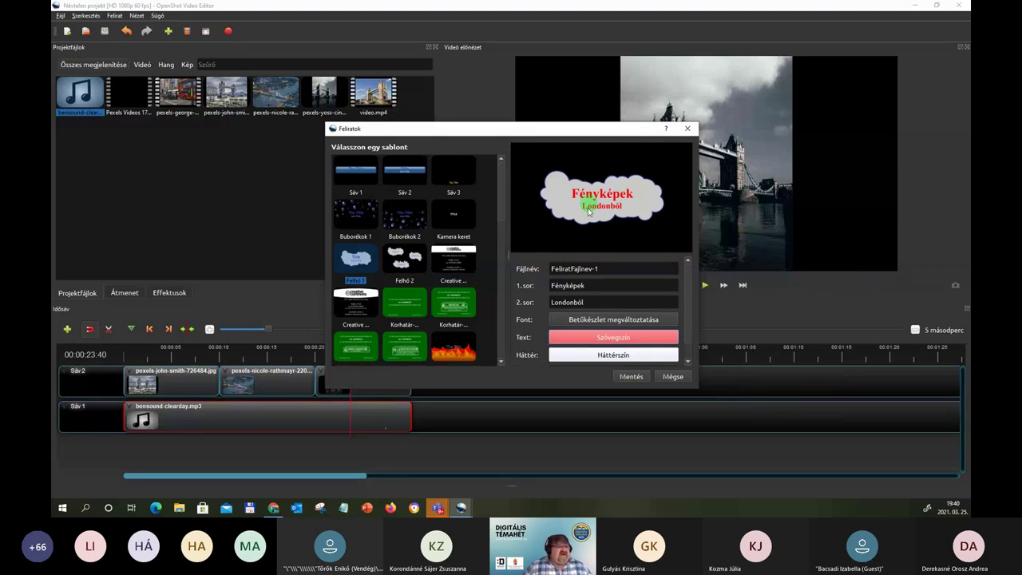
left_click(588, 356)
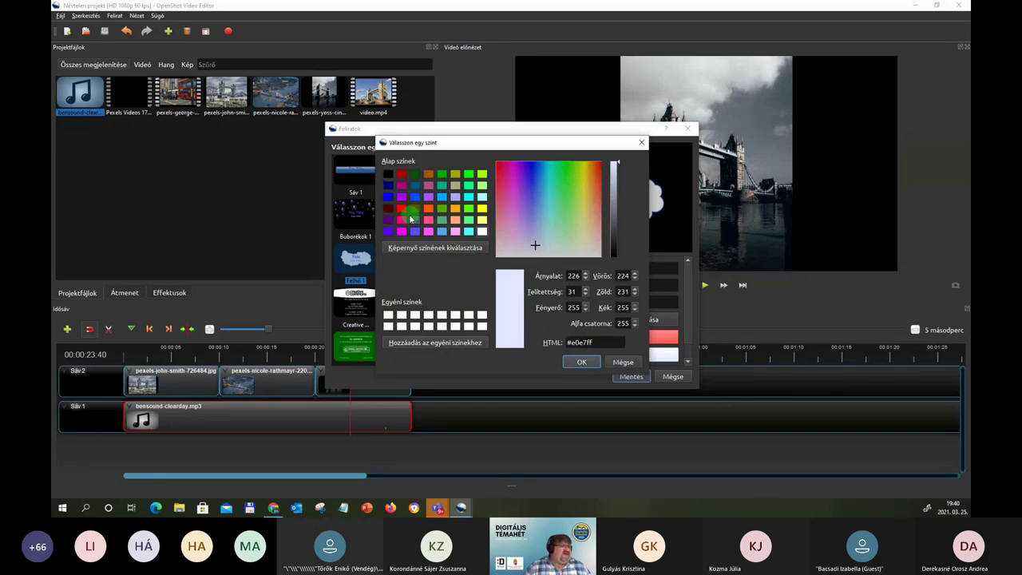
left_click(583, 361)
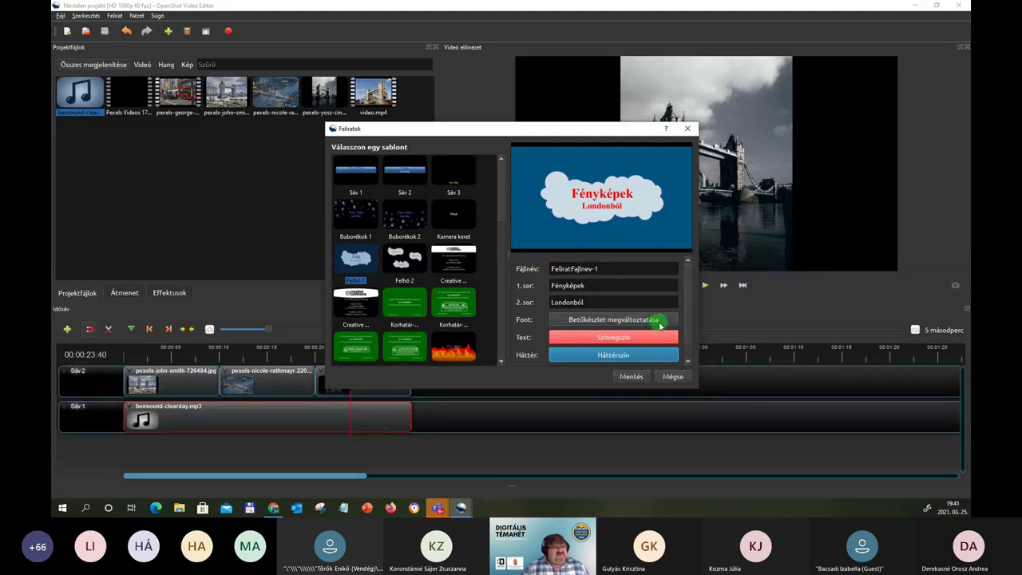
Step: Save the title, place it on Sáv 2 a few seconds after the last photo, and preview it at the playhead
left_click(632, 377)
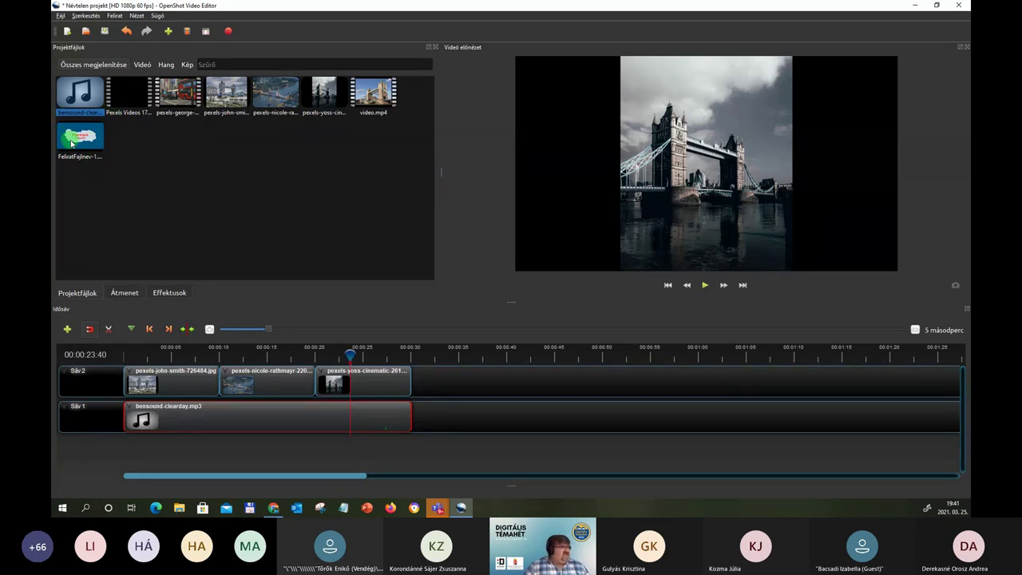
left_click_drag(70, 143, 454, 372)
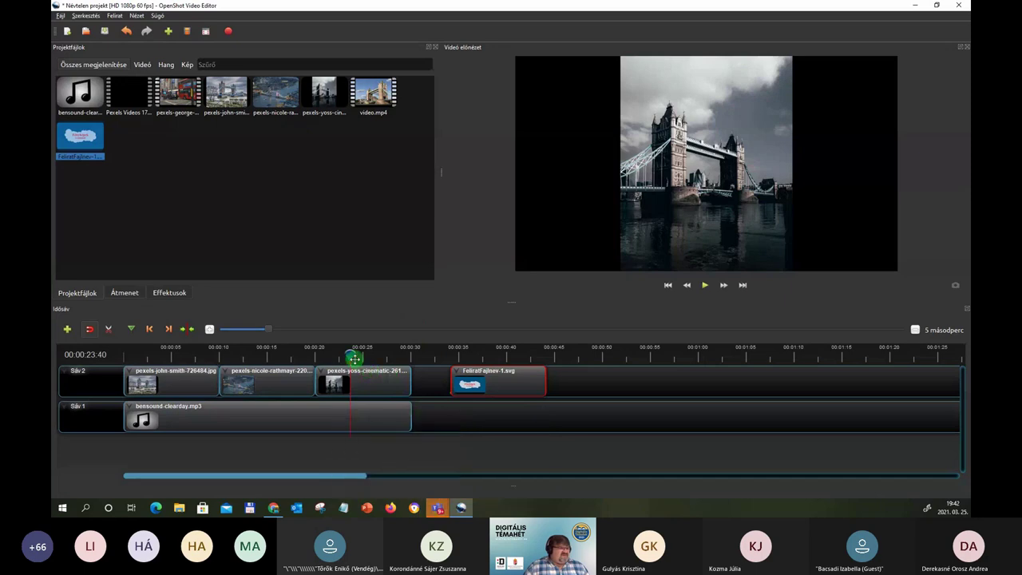
left_click_drag(351, 355, 483, 349)
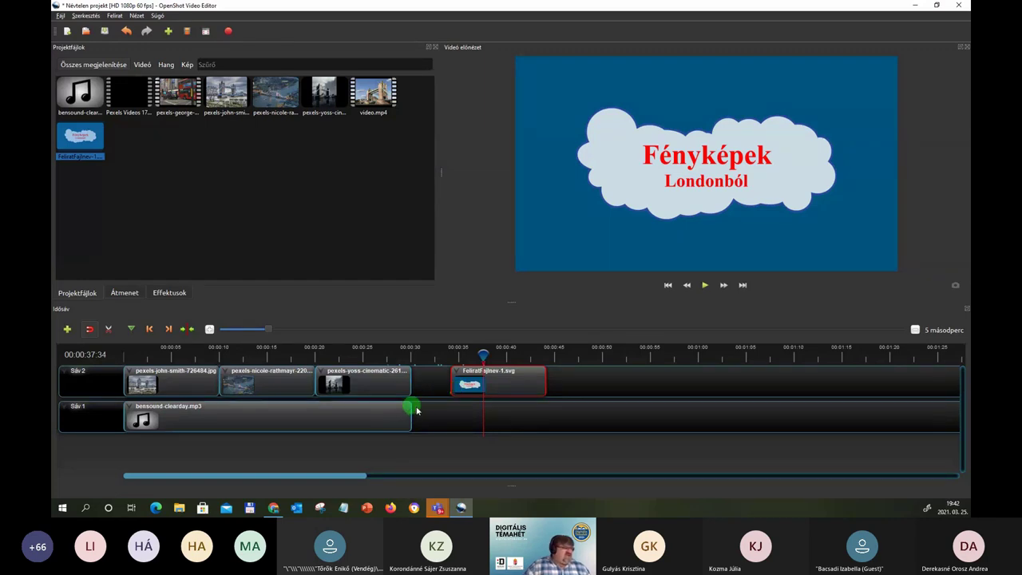
Step: Shift the three photos on Sáv 2 about two seconds later, keeping them end to end, to free the track's start
left_click(367, 387)
left_click_drag(366, 387, 387, 387)
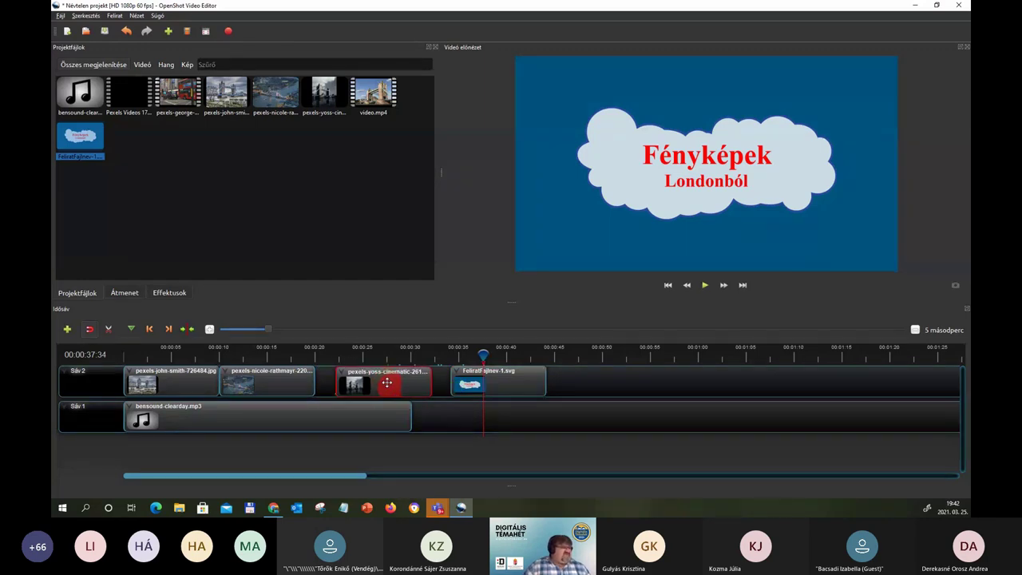
left_click_drag(279, 388, 299, 385)
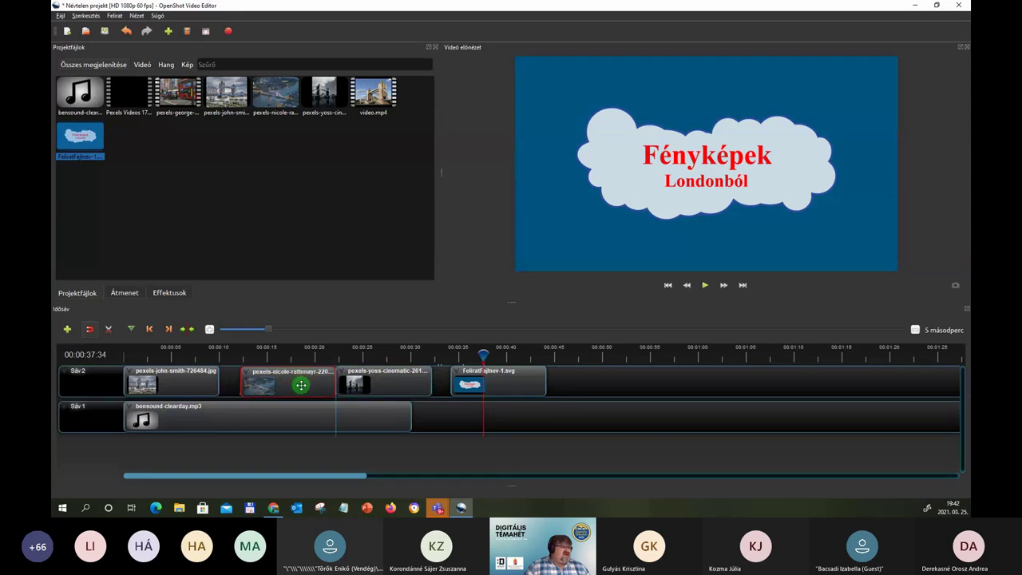
left_click_drag(199, 384, 227, 383)
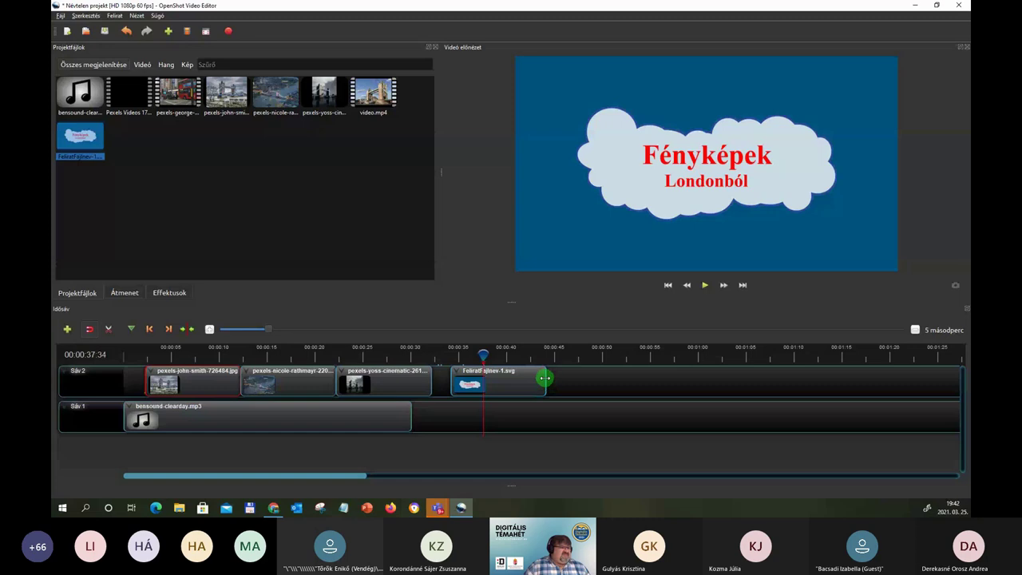
Step: Fit the title clip into the gap before the first photo and extend bensound-clearday.mp3 to the last photo's end
left_click_drag(543, 381, 142, 385)
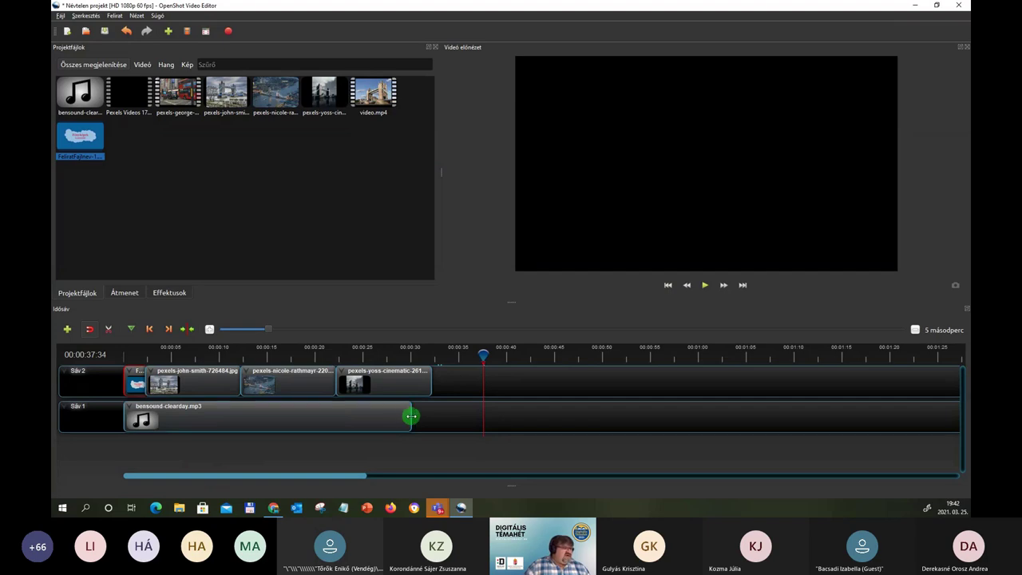
left_click_drag(412, 416, 431, 414)
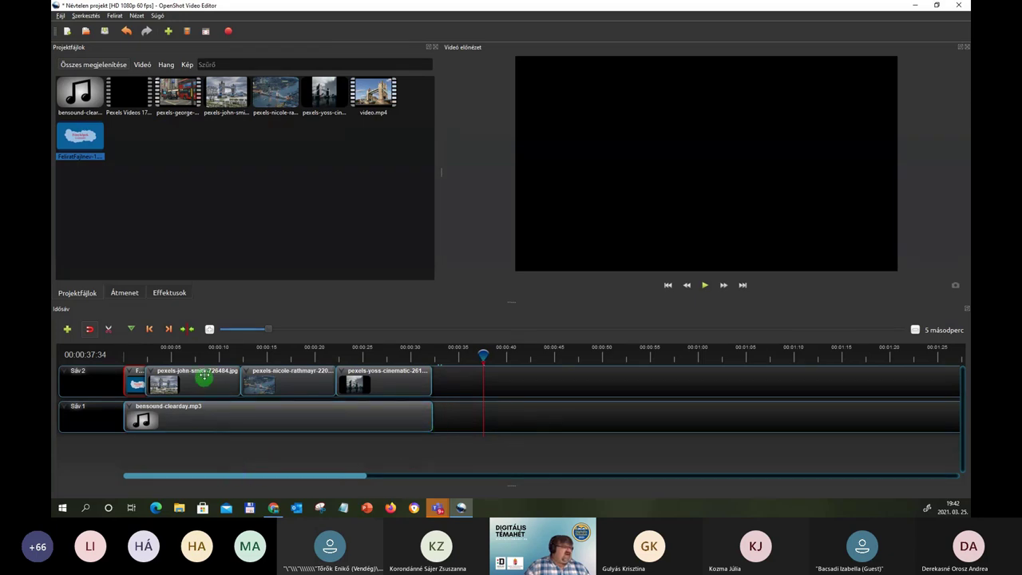
Step: Trim the title clip so it ends at the first photo, and clear the transition between the first and second photos
left_click(210, 329)
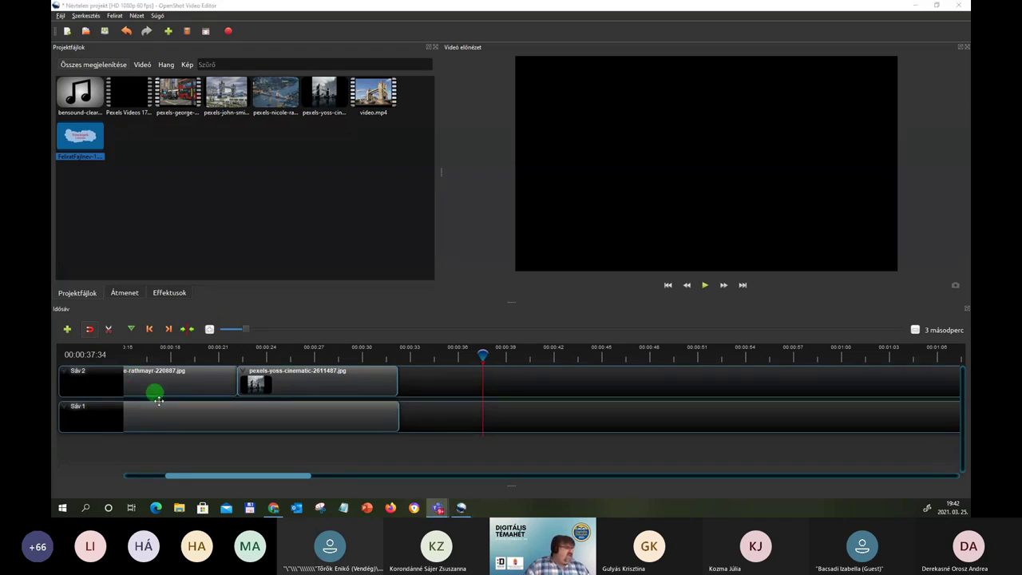
left_click_drag(205, 477, 110, 471)
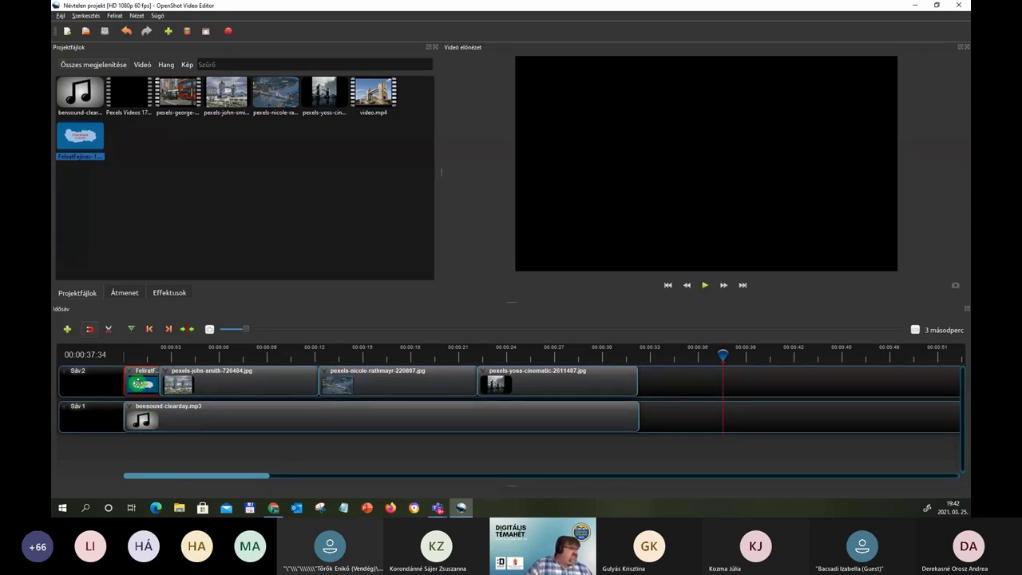
left_click(143, 380)
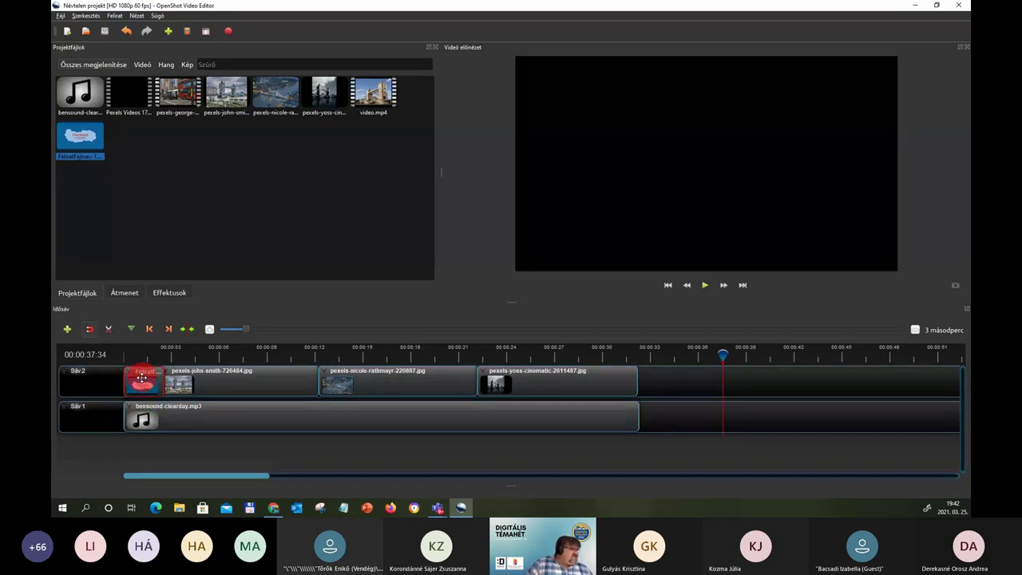
left_click(143, 380)
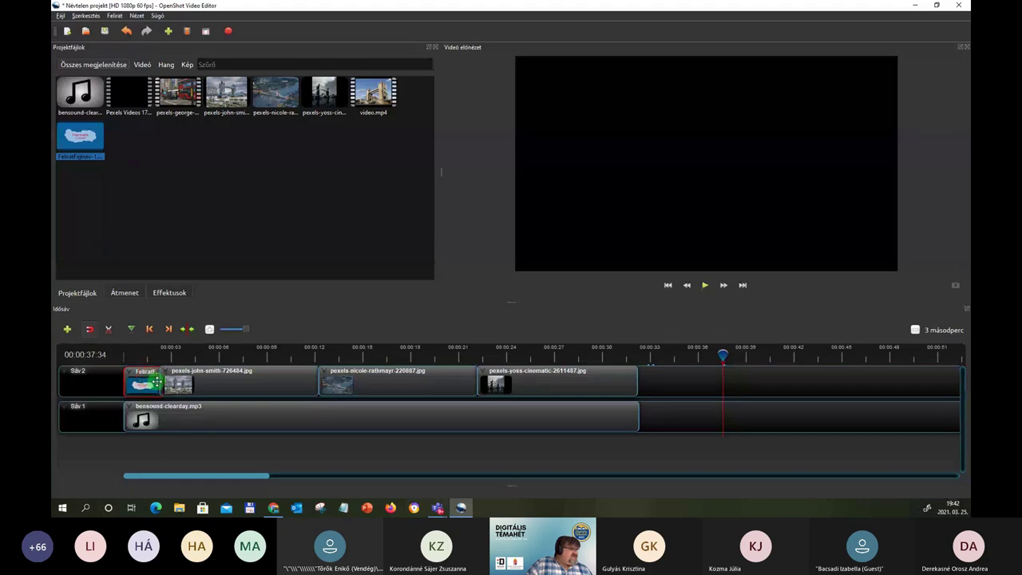
left_click(191, 384)
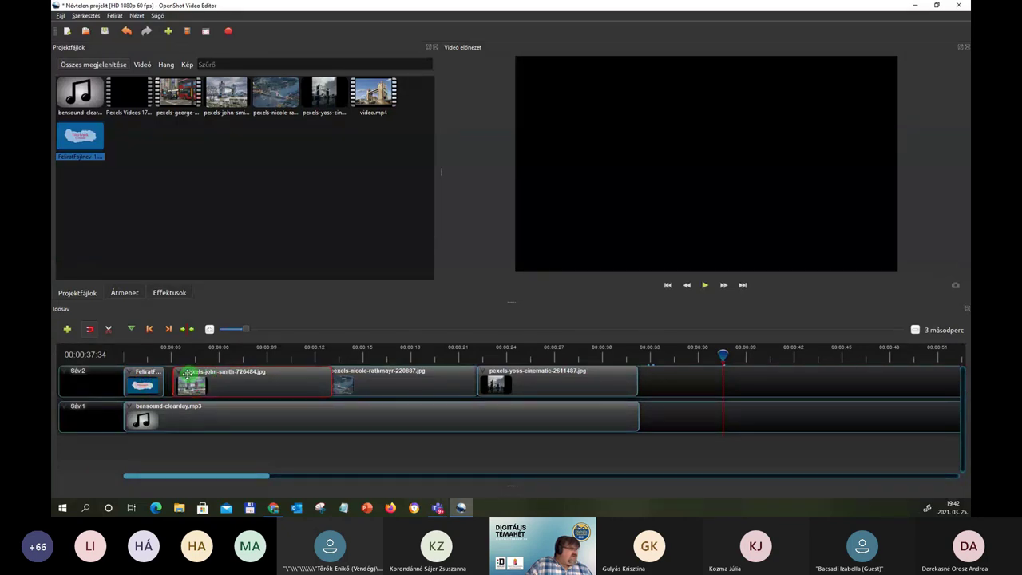
left_click_drag(163, 376, 190, 382)
left_click(203, 383)
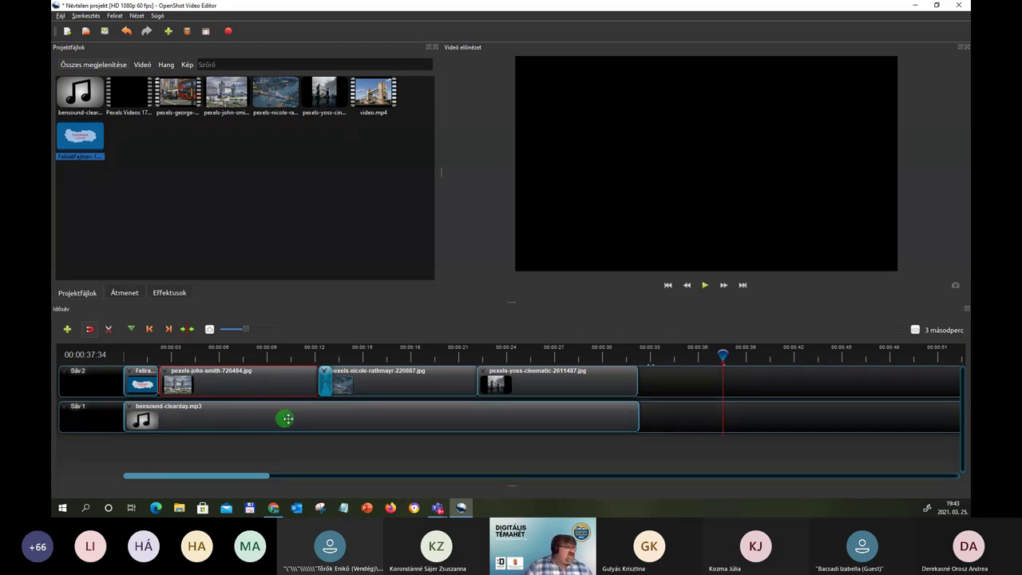
mouse_move(330, 387)
left_mouse_down()
mouse_move(327, 399)
mouse_move(458, 445)
mouse_move(702, 441)
mouse_move(709, 424)
left_mouse_up()
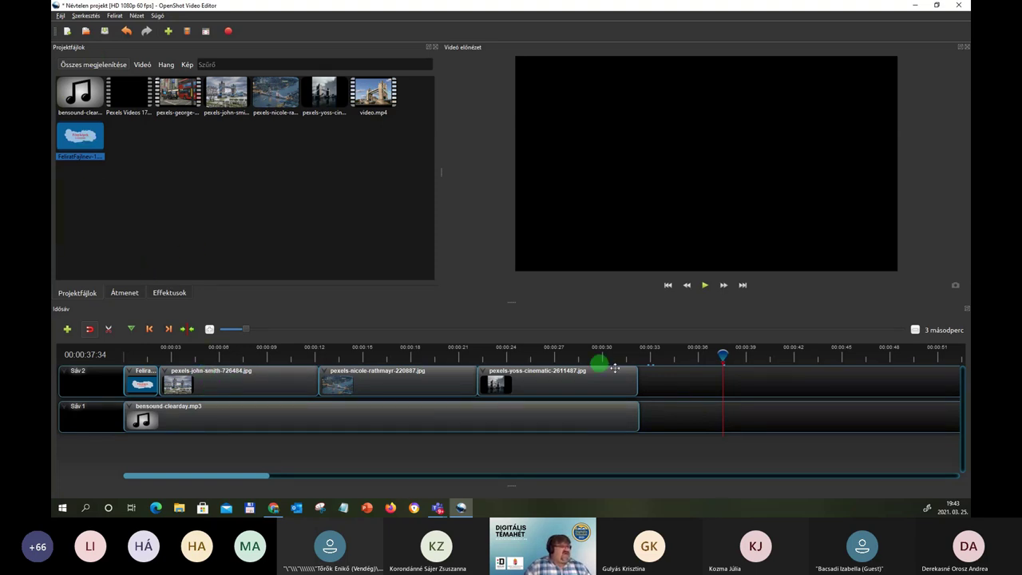
Step: Play the video from the beginning to check the title and the first photo
left_click(721, 354)
left_click_drag(721, 354, 98, 354)
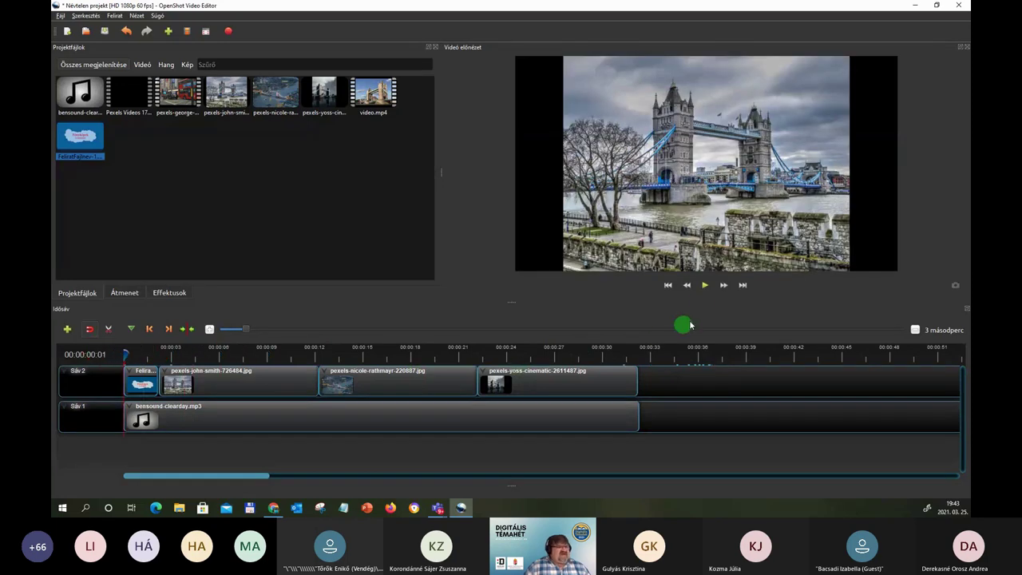
left_click(706, 285)
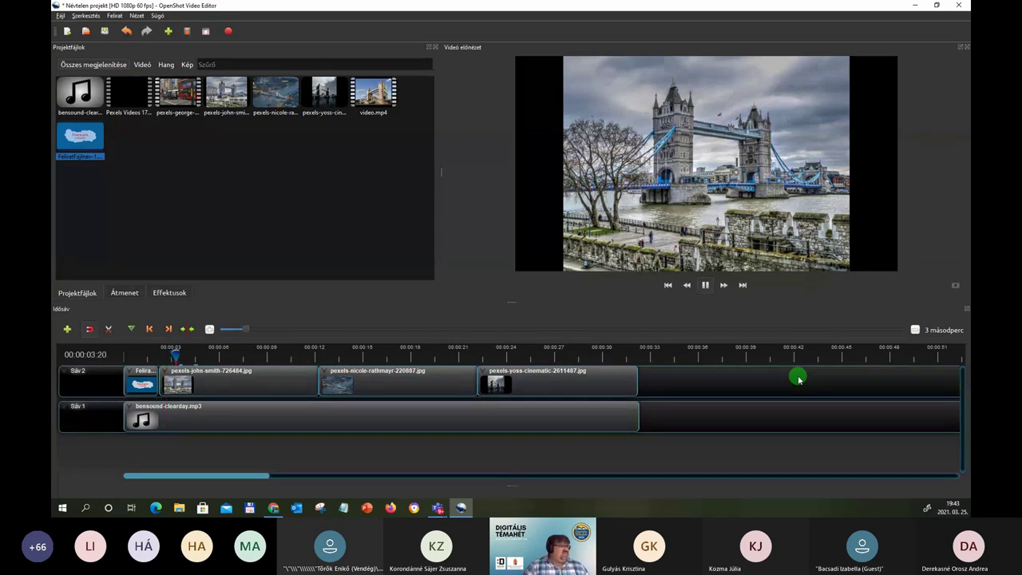
left_click(708, 286)
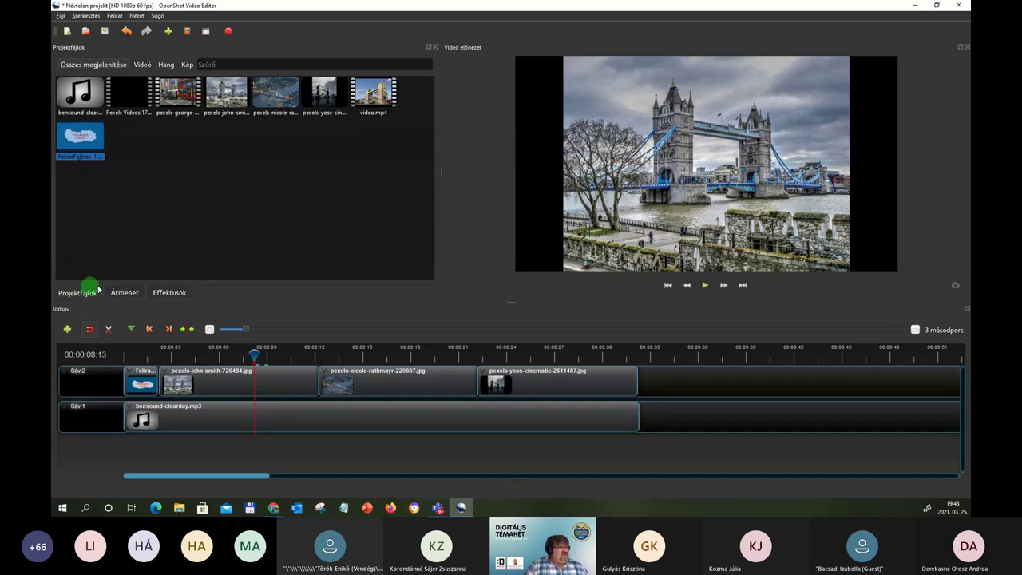
Step: Overlap the last photo slightly with the preceding one to create a transition, and examine that transition's properties
left_click(125, 294)
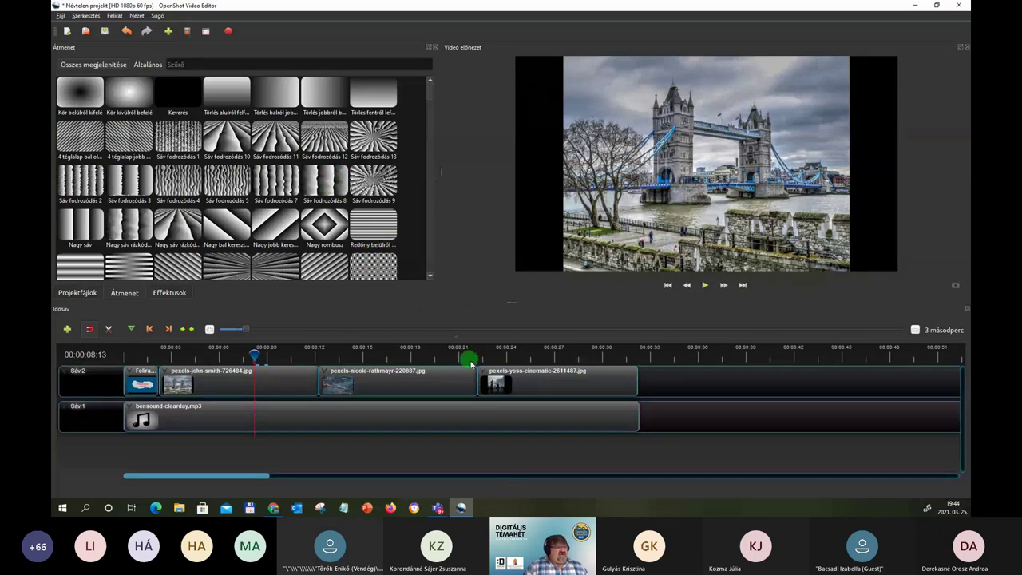
left_click_drag(548, 384, 543, 384)
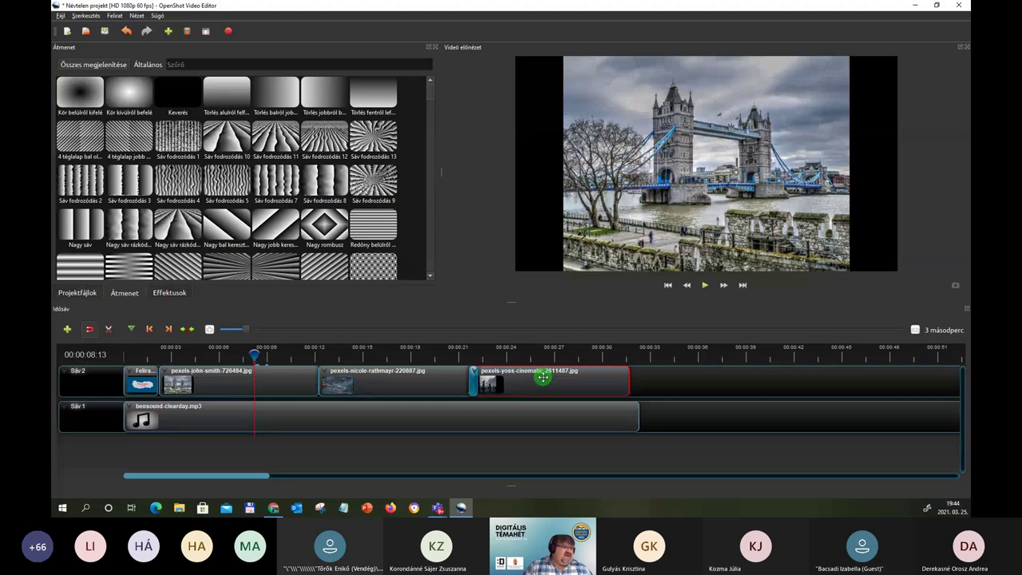
right_click(475, 374)
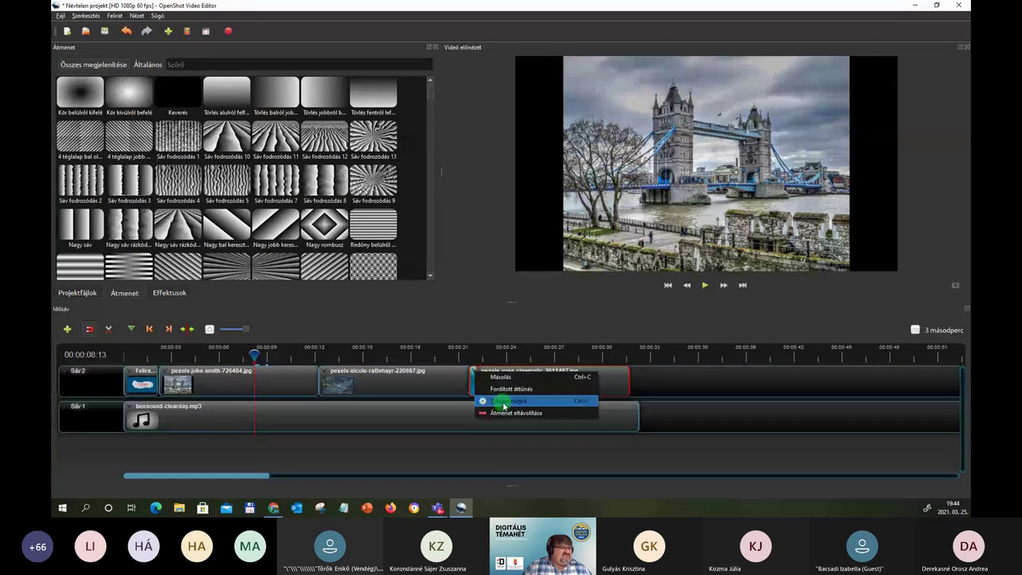
left_click(557, 401)
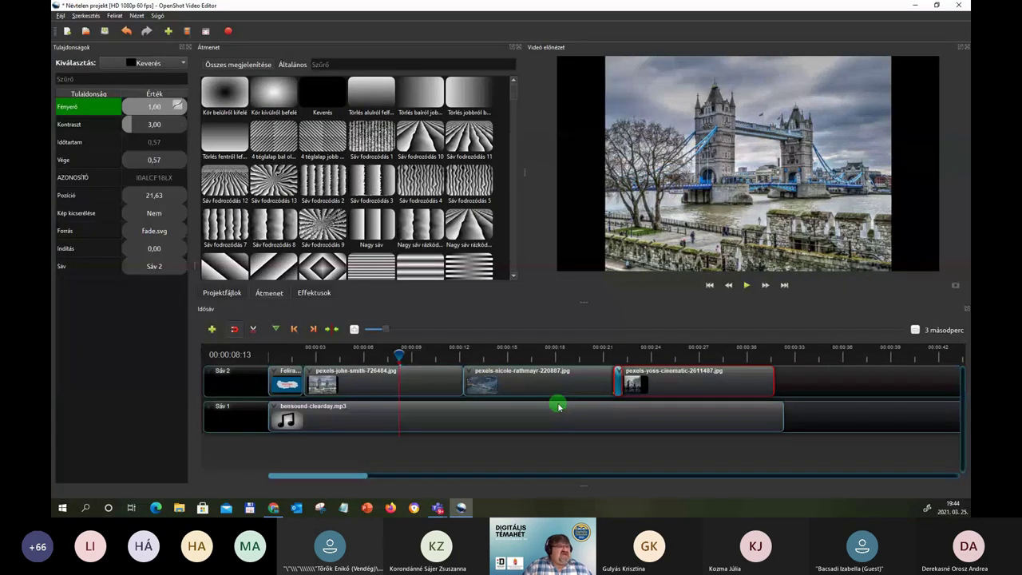
left_click(187, 48)
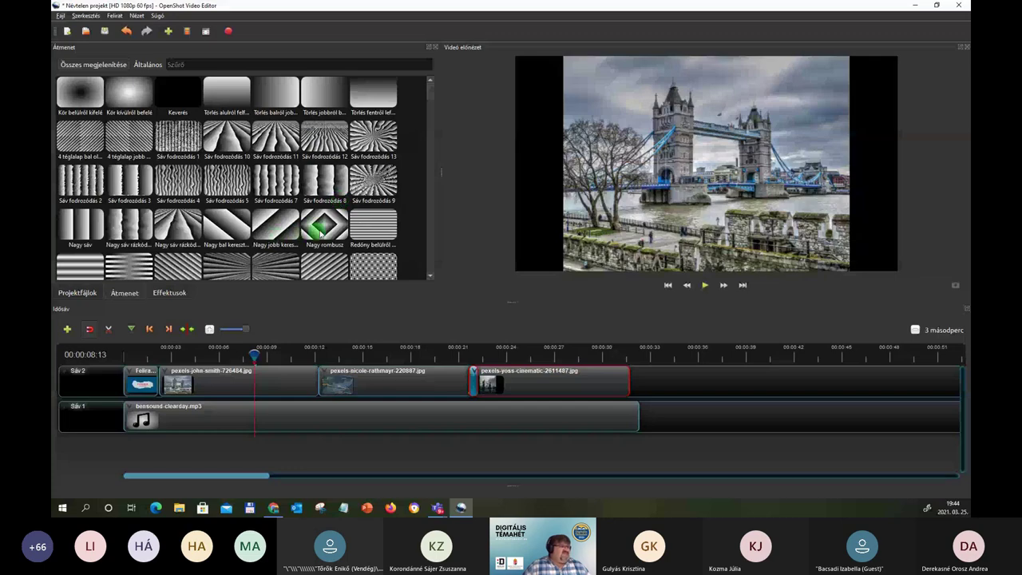
Step: Add the large right diagonal transition (Nagy jobb keres...) to Sáv 1, shorten it, and move it past the music's end
scroll(275, 224, "down", 3)
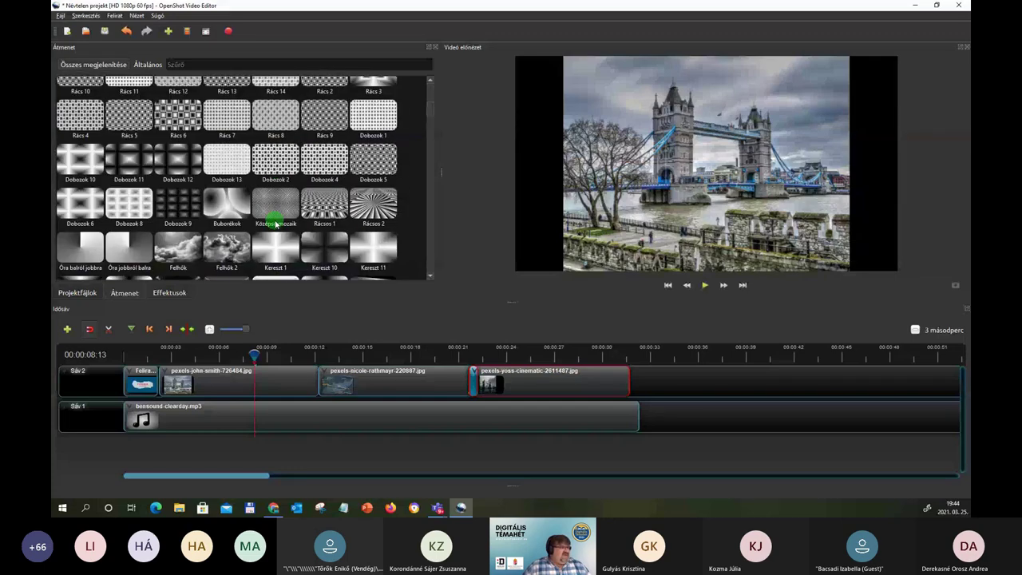
scroll(276, 224, "down", 5)
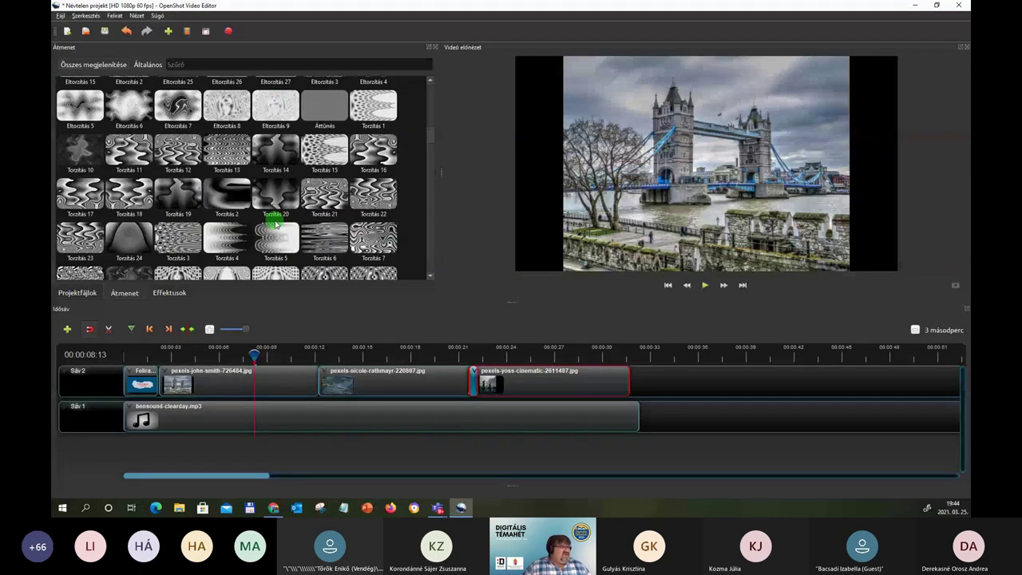
scroll(276, 224, "up", 8)
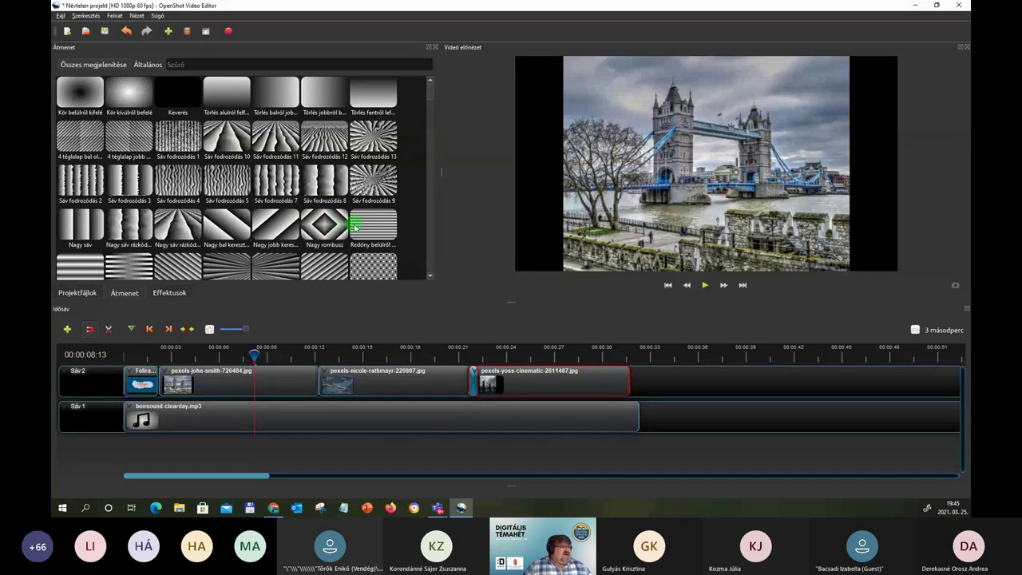
left_click_drag(276, 226, 460, 414)
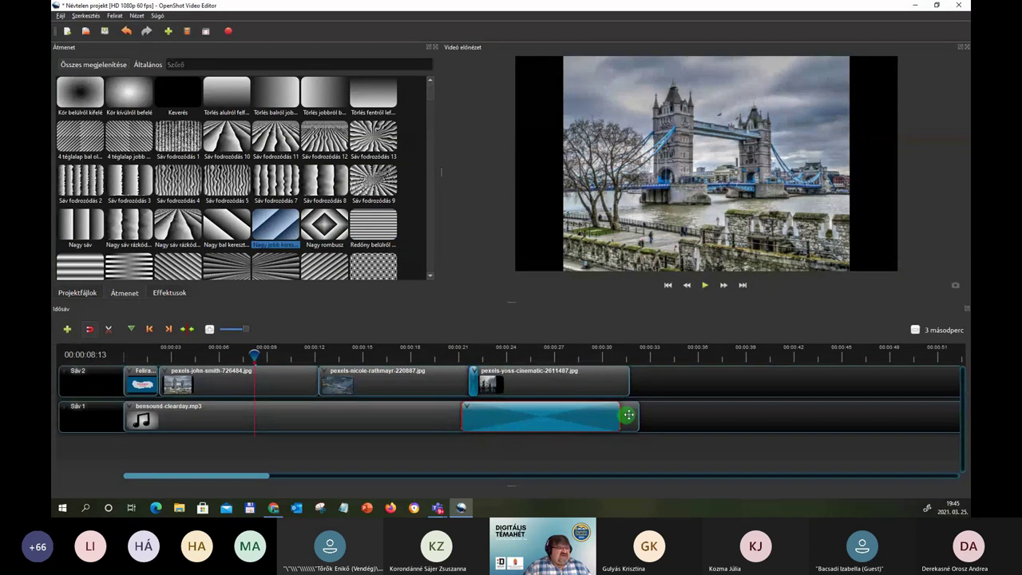
left_click_drag(619, 409, 559, 410)
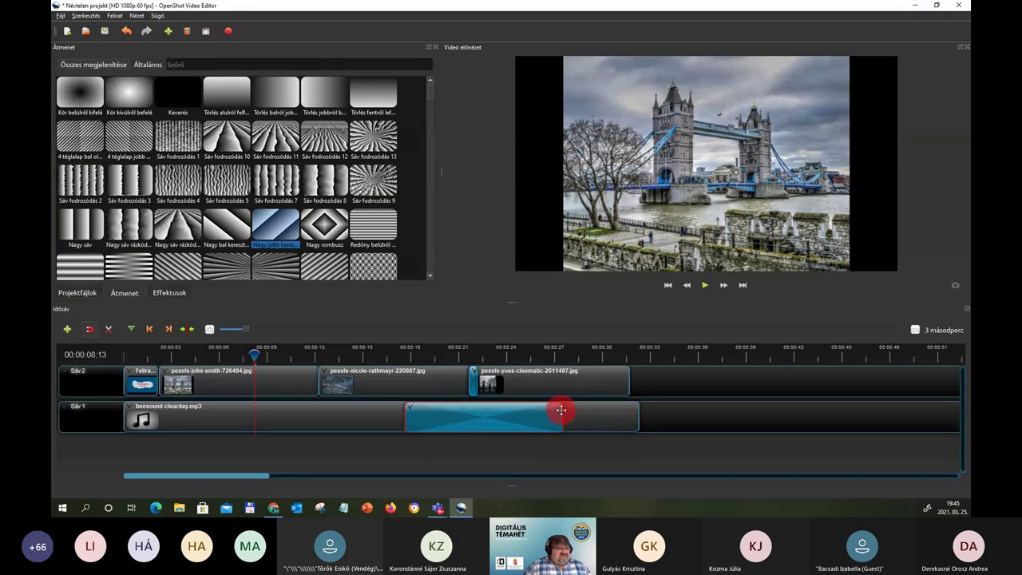
left_click_drag(407, 414, 599, 442)
left_click_drag(555, 414, 678, 416)
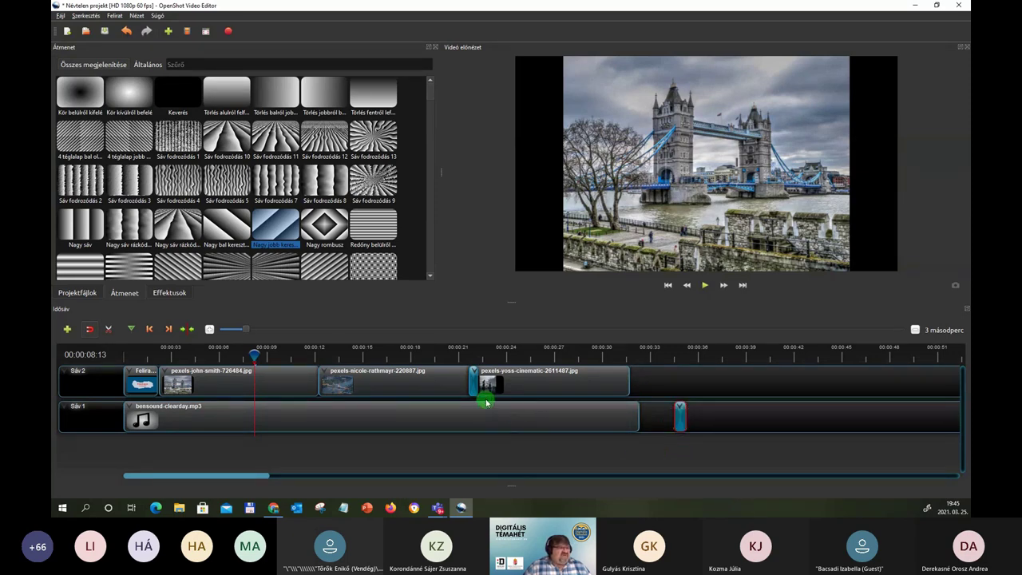
Step: Delete the separate transition after the music on Sáv 1 and save the project
left_click_drag(474, 385, 727, 354)
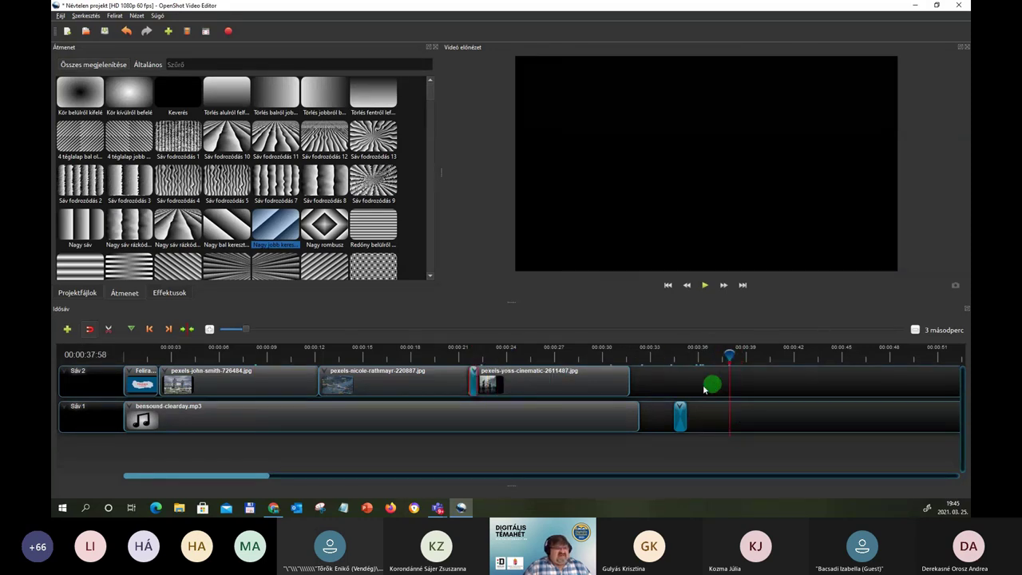
right_click(473, 386)
mouse_move(473, 387)
left_mouse_down()
mouse_move(502, 421)
mouse_move(681, 416)
mouse_move(475, 377)
left_mouse_up()
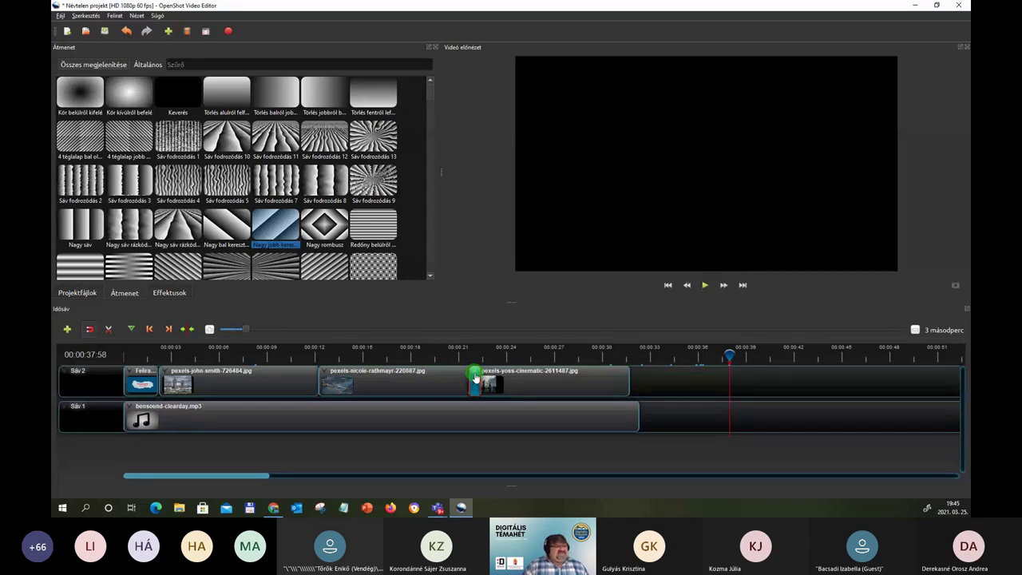
key("ctrl+s")
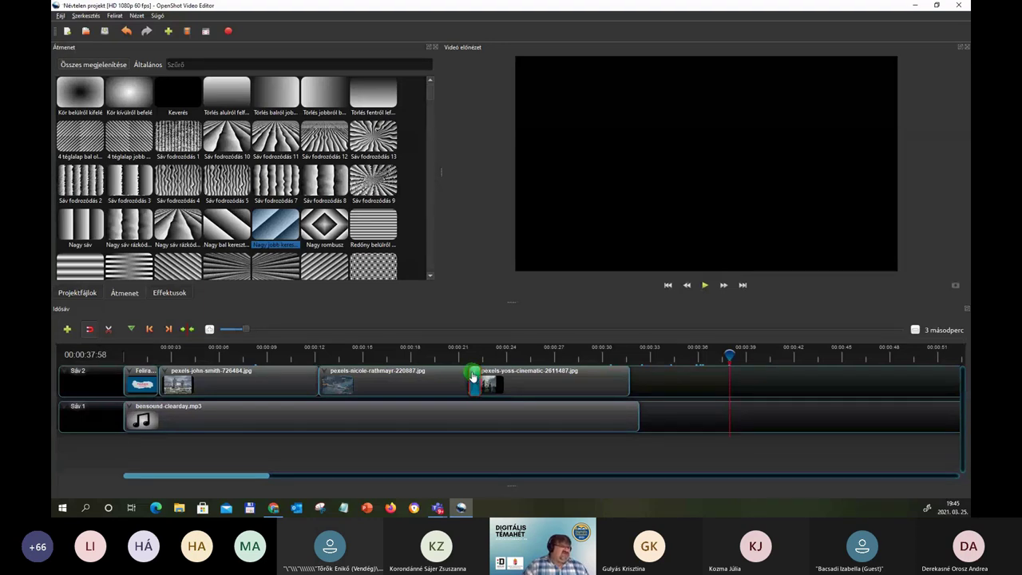
Step: Remove the transition between the last two photos and move the last photo back to the end of the preceding one
left_click_drag(473, 377, 475, 385)
right_click(474, 385)
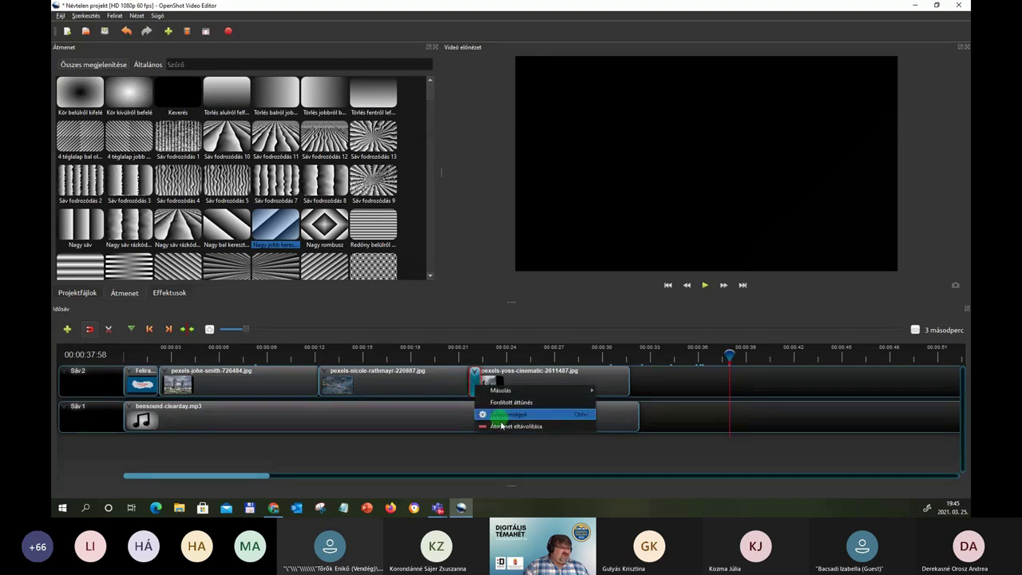
left_click(499, 425)
left_click_drag(529, 385, 539, 381)
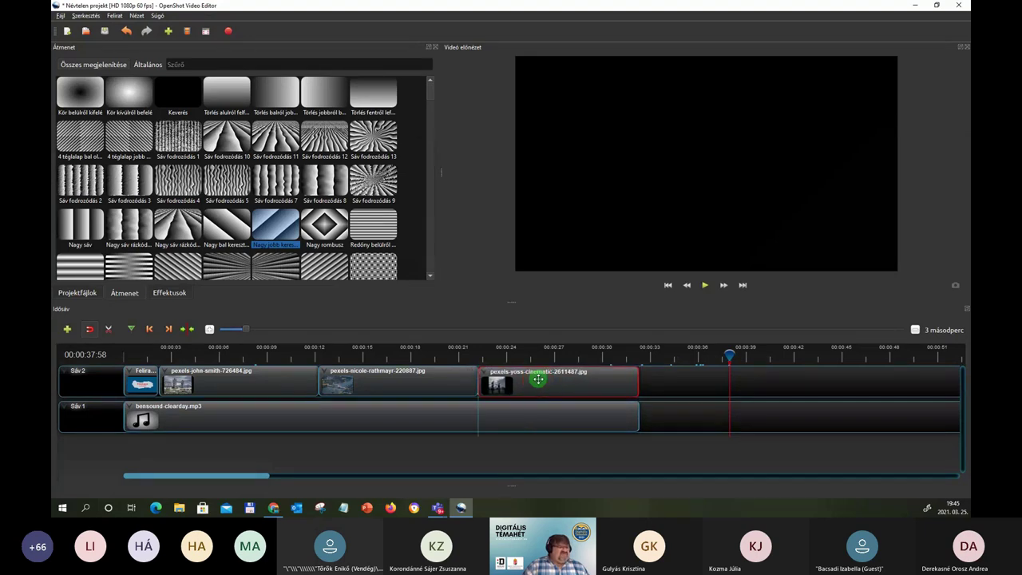
left_click(670, 424)
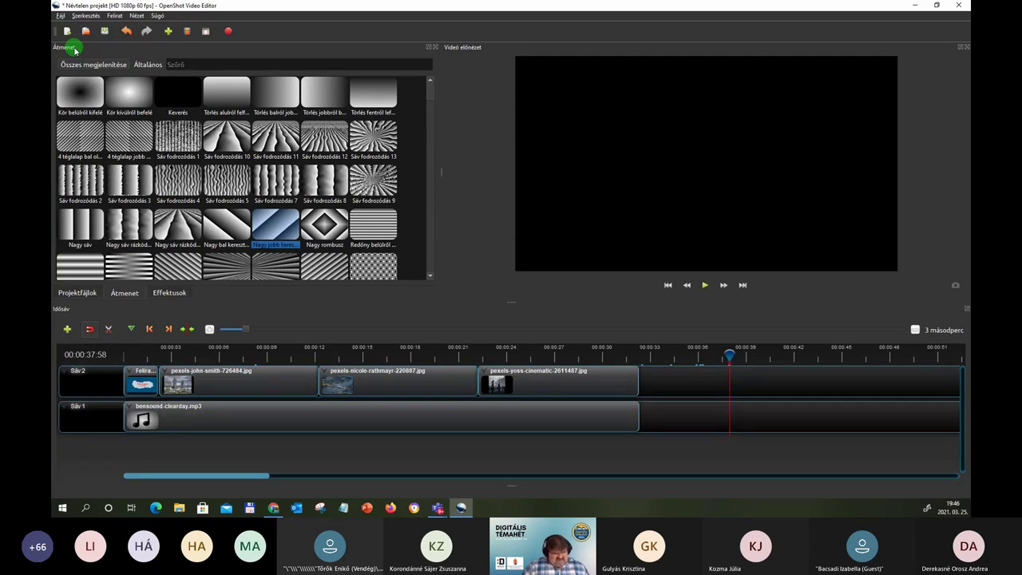
Step: Save the project and display the project files
left_click(60, 15)
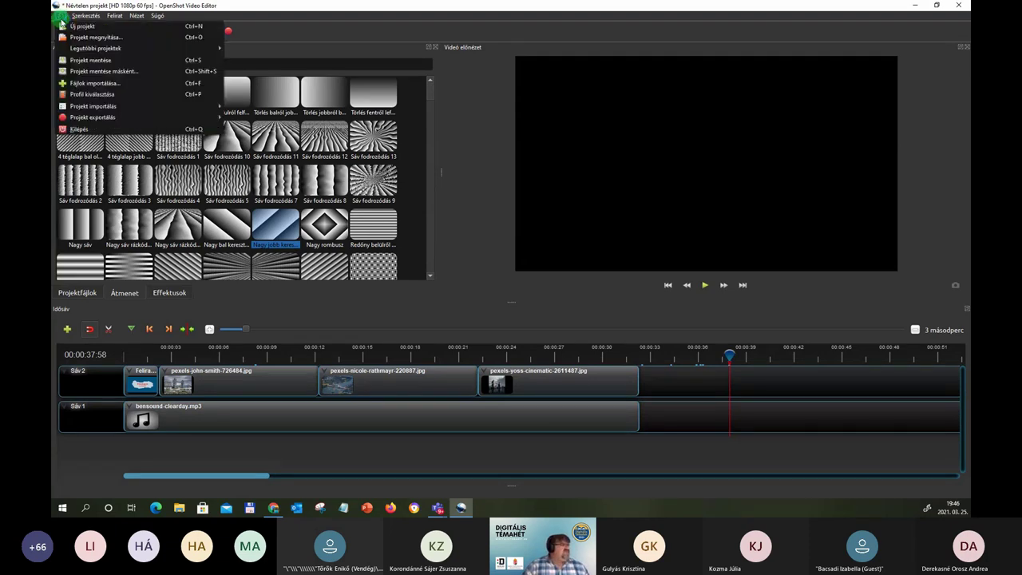
left_click(105, 60)
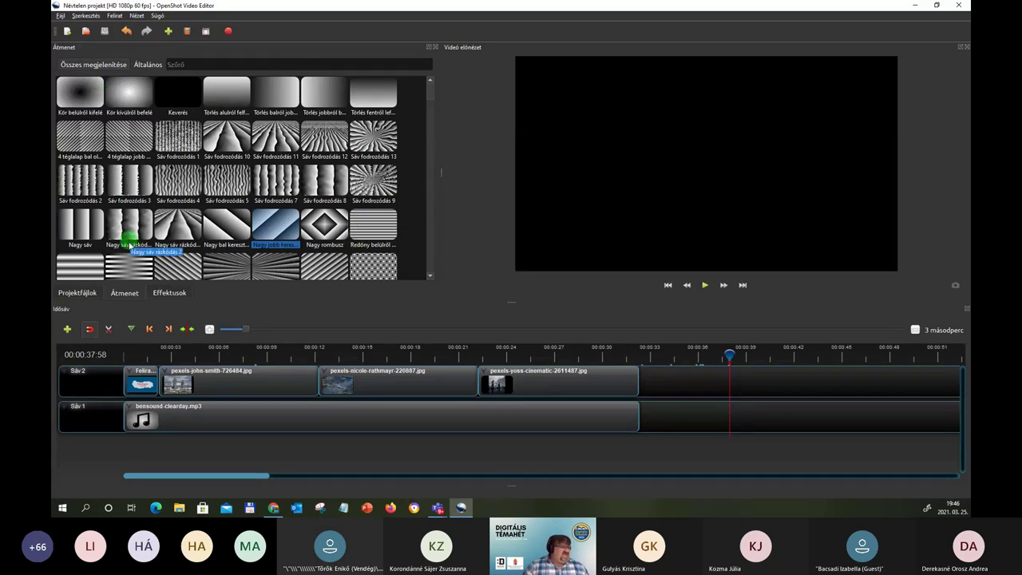
left_click(62, 298)
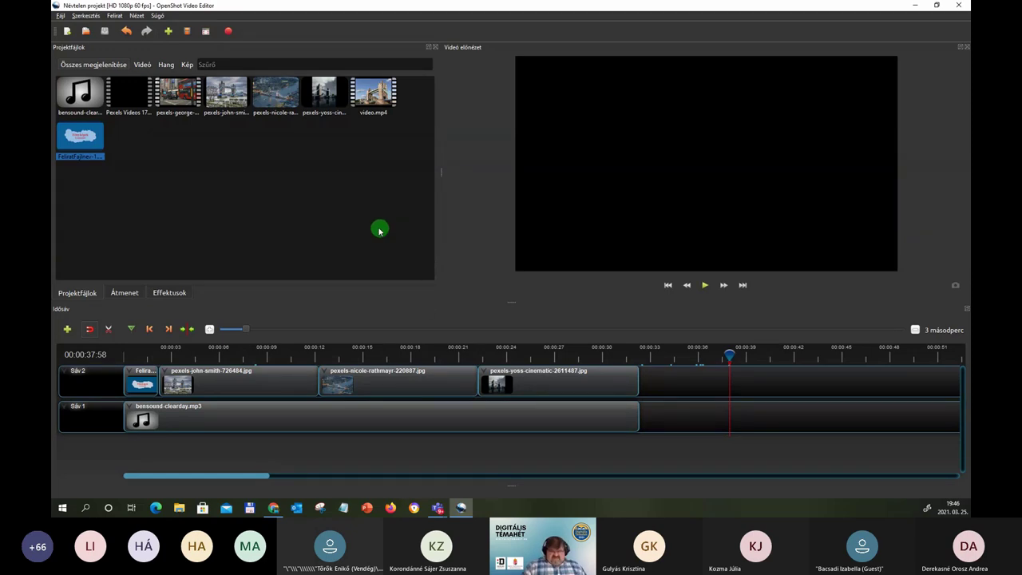
Step: Start a video export of the project and name the output file fotók
left_click(61, 17)
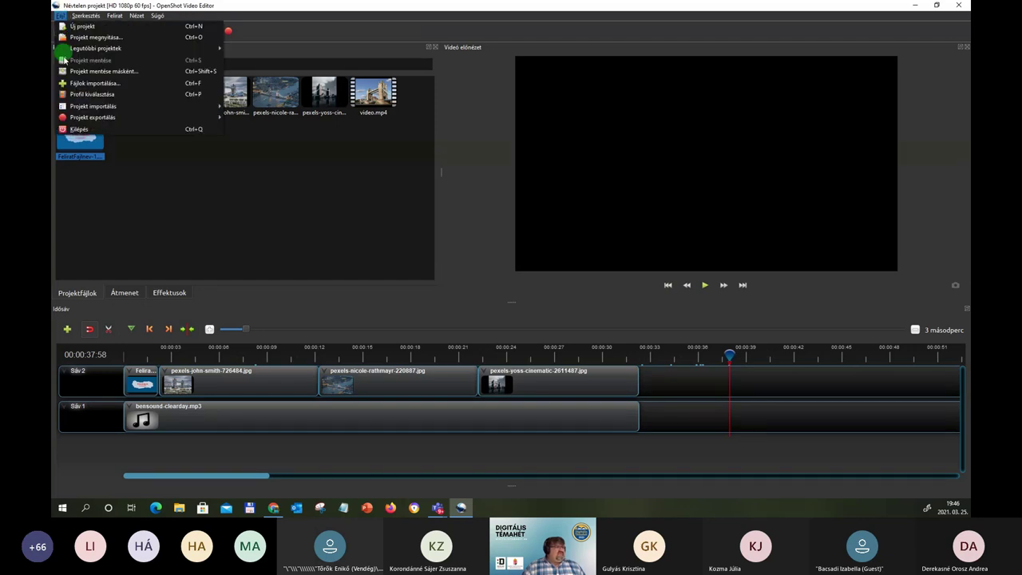
mouse_move(120, 122)
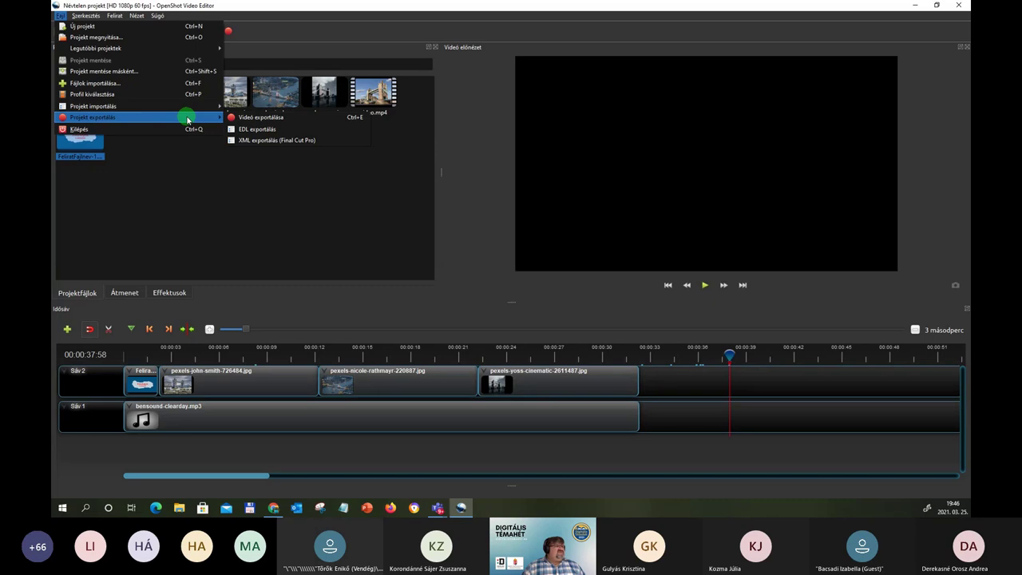
left_click(251, 117)
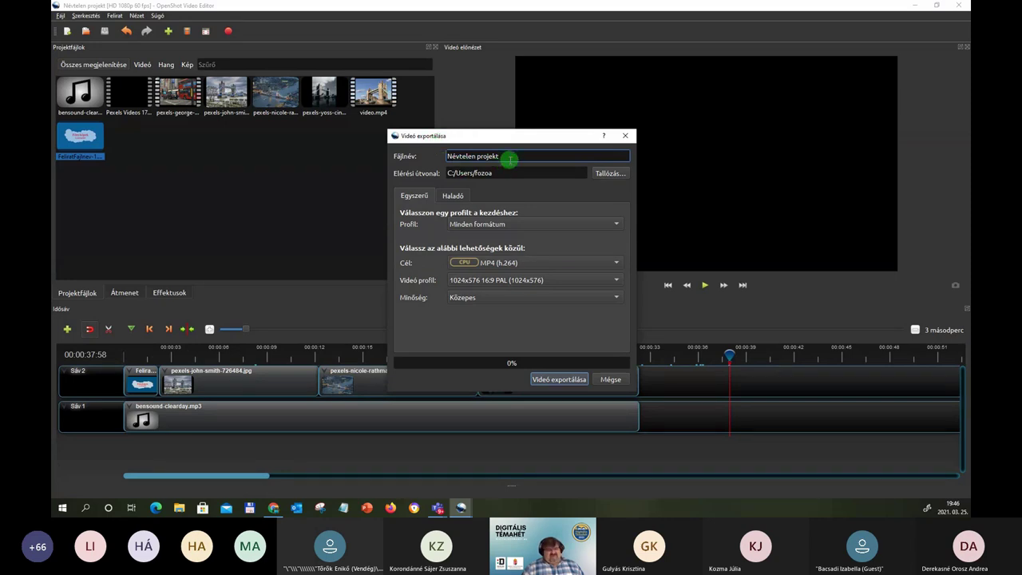
left_click_drag(510, 157, 435, 157)
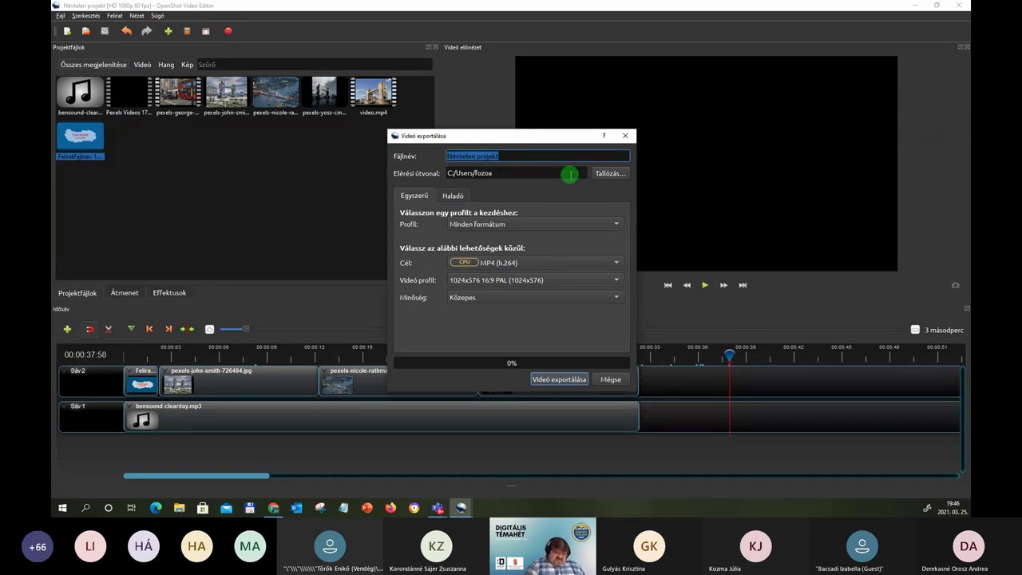
type("fotó")
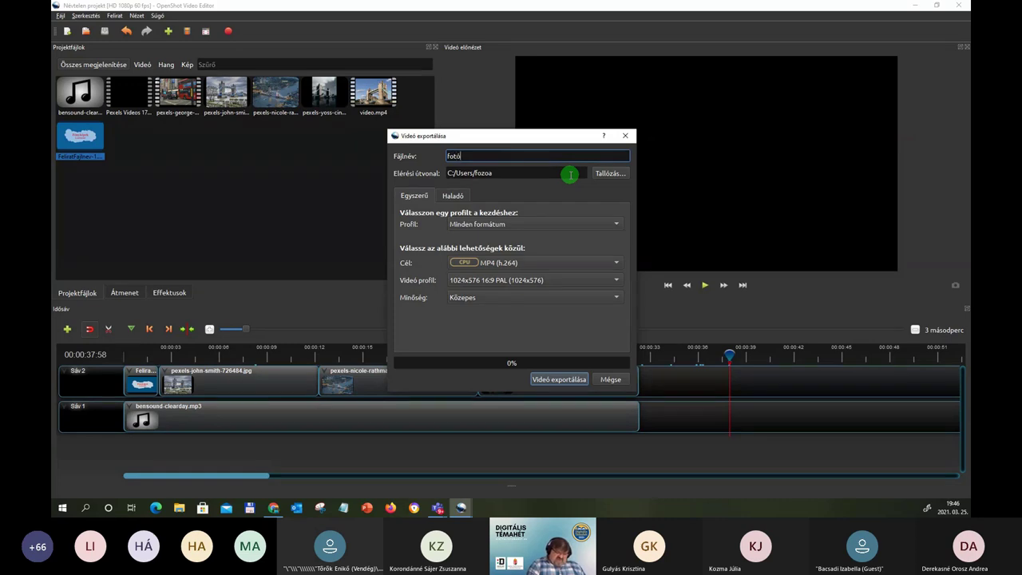
type("k")
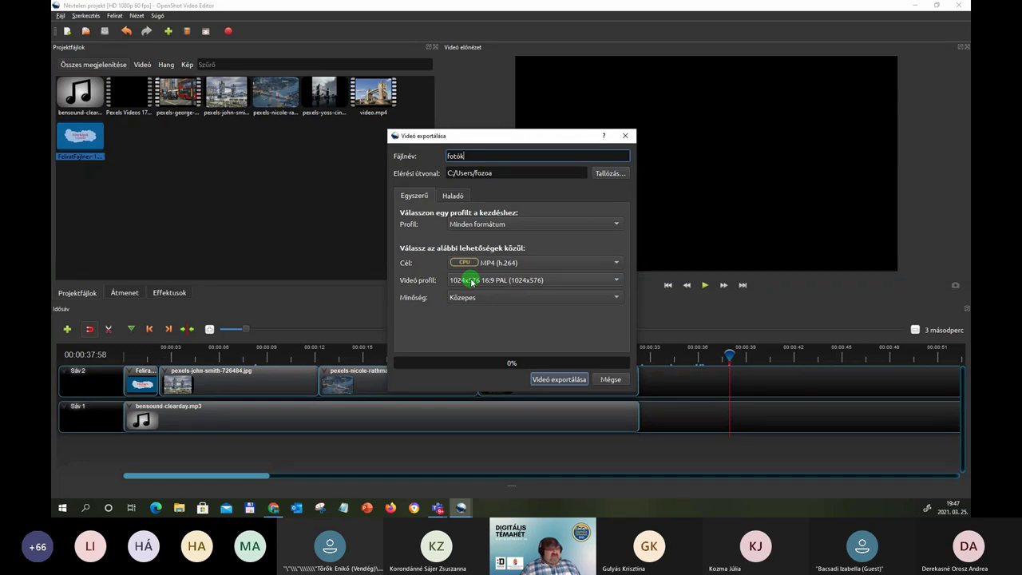
left_click(617, 281)
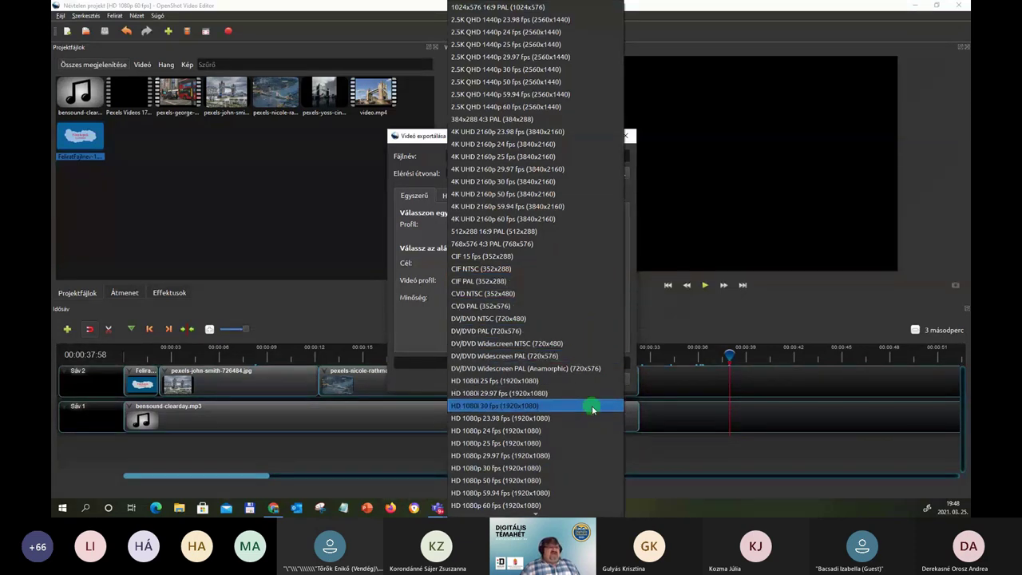
scroll(593, 409, "down", 6)
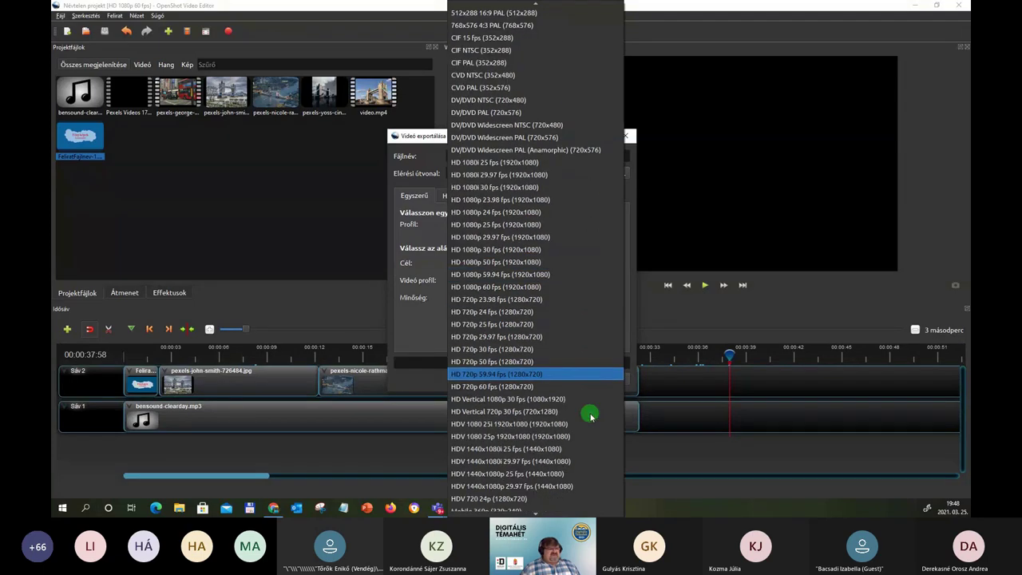
scroll(591, 416, "up", 2)
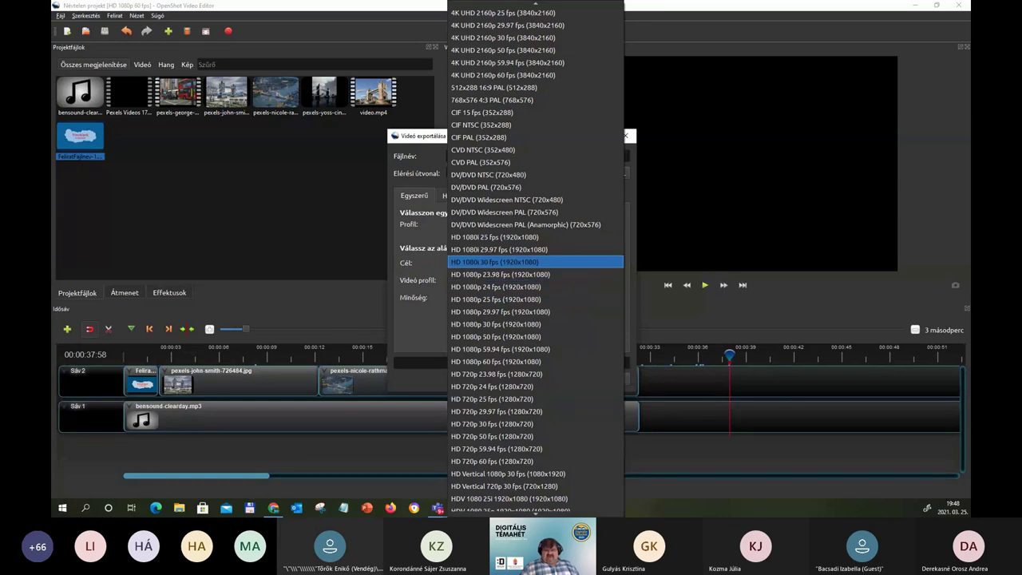
key("Escape")
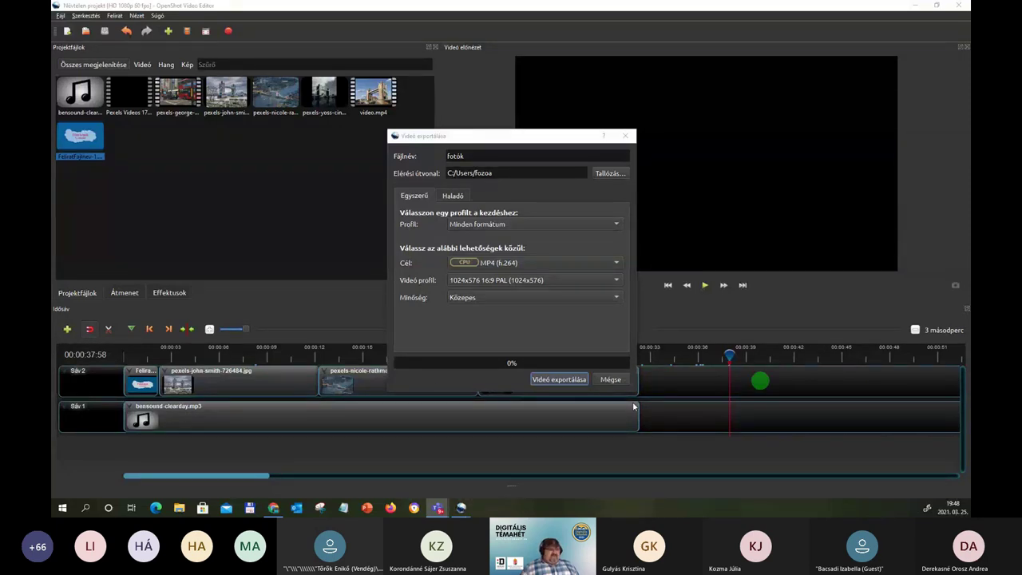
Step: Set the export's video profile to HD 1080p 50 fps (1920x1080)
left_click(506, 285)
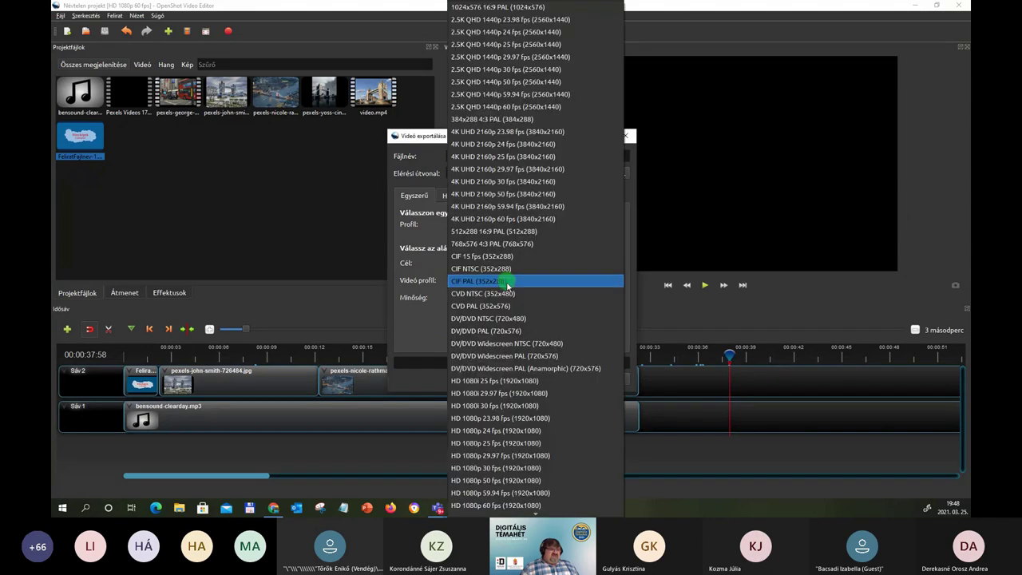
scroll(537, 398, "down", 4)
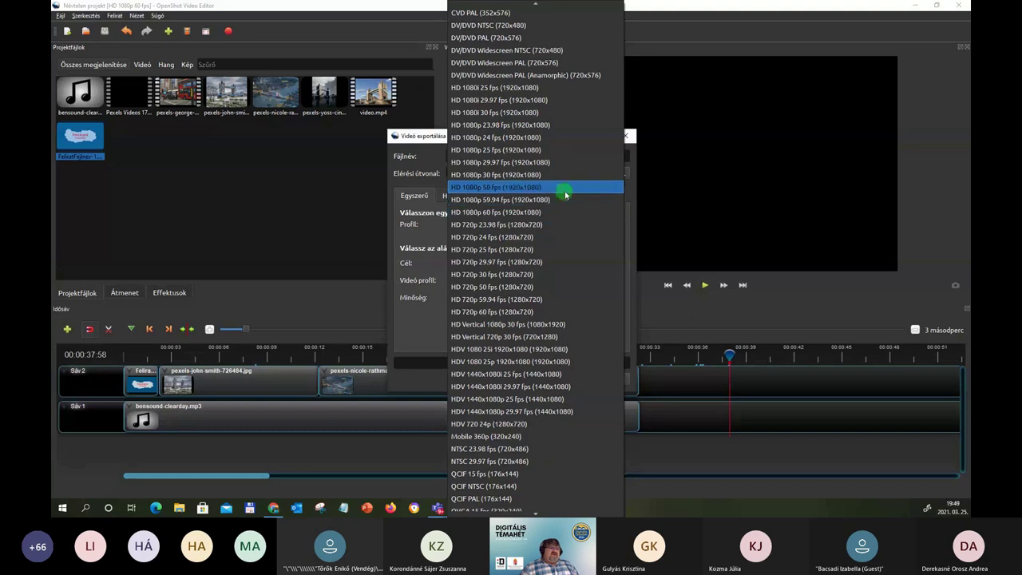
left_click(507, 189)
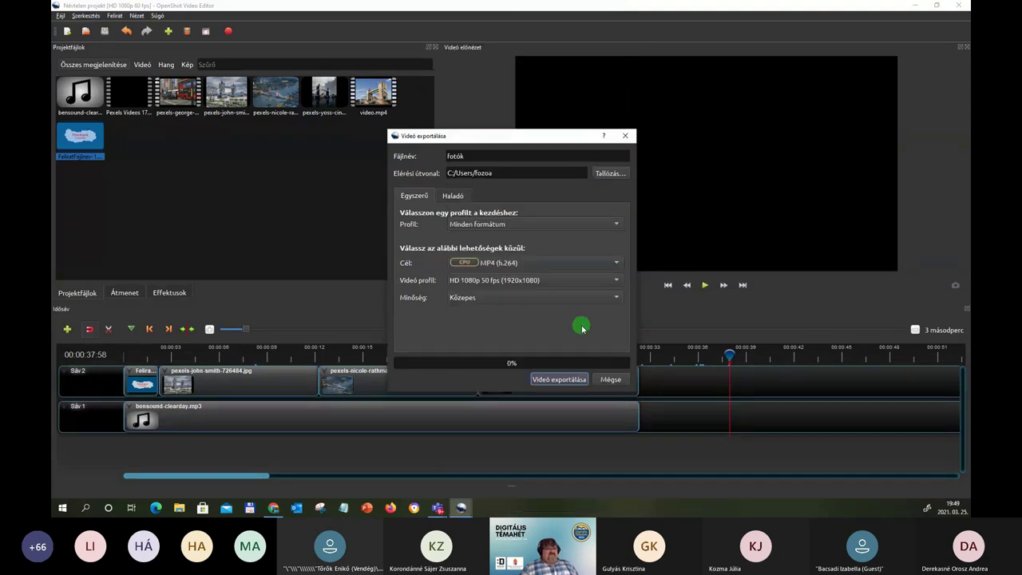
Step: Export the video, close the export dialog when it finishes, and save the project
left_click(557, 382)
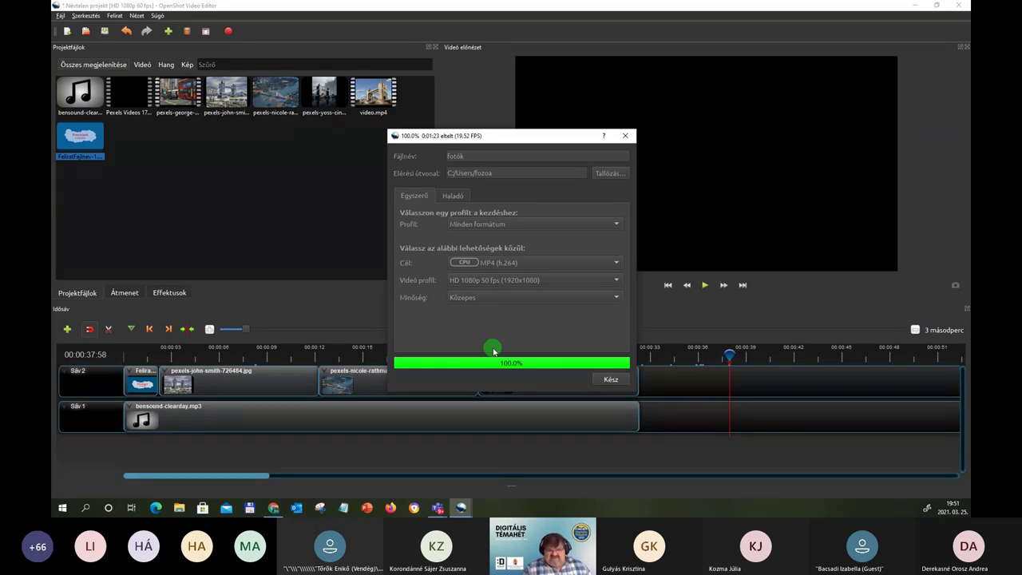
left_click(625, 136)
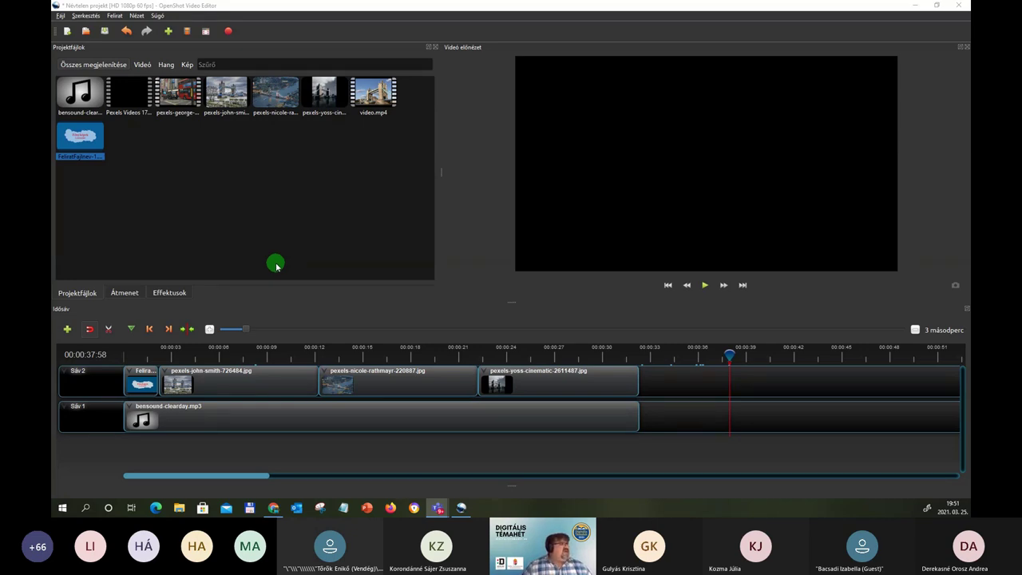
key("ctrl+s")
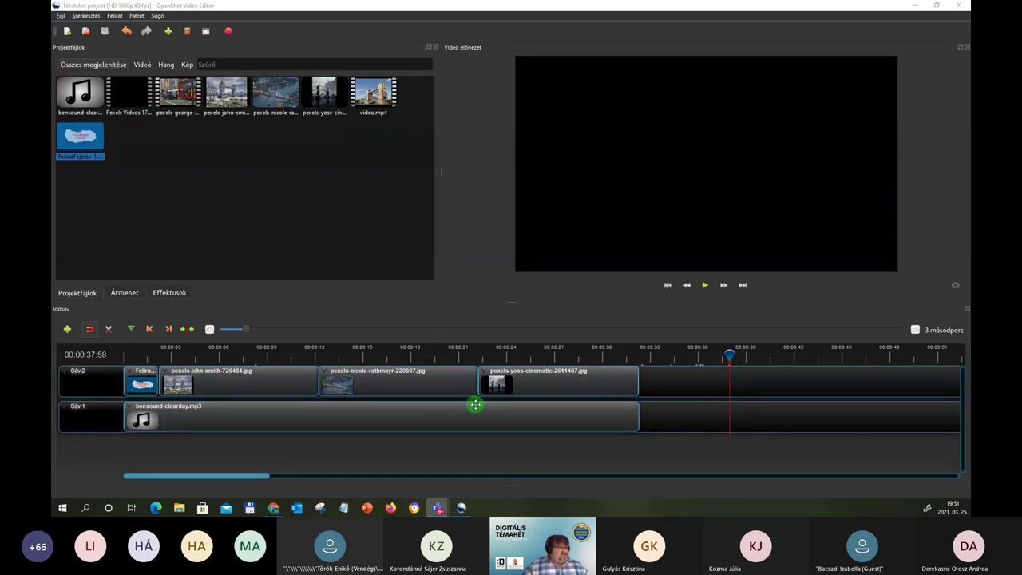
Step: Delete the music from Sáv 1 and the three photos from Sáv 2, and preview the remaining title clip
left_click(290, 413)
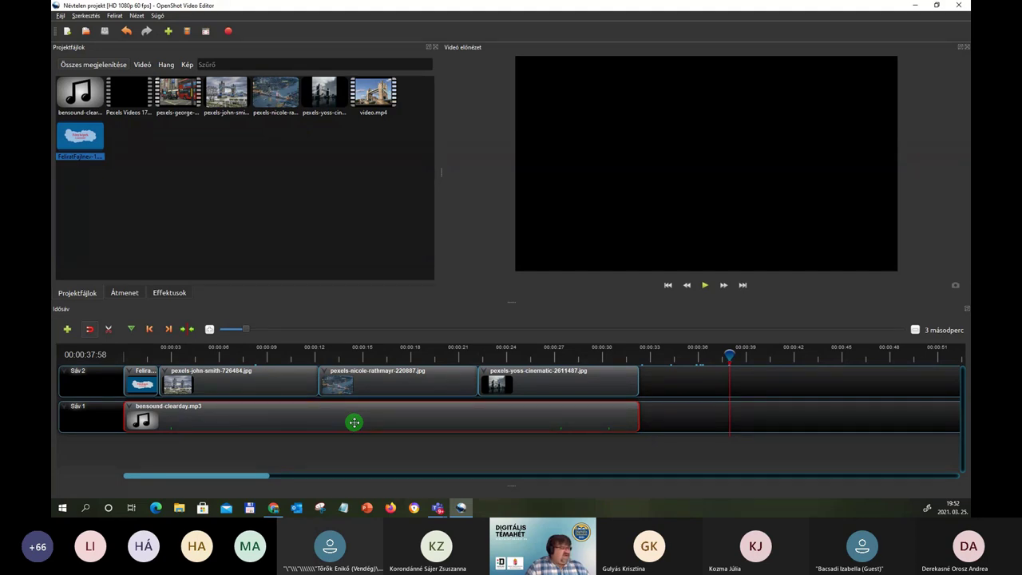
key("Delete")
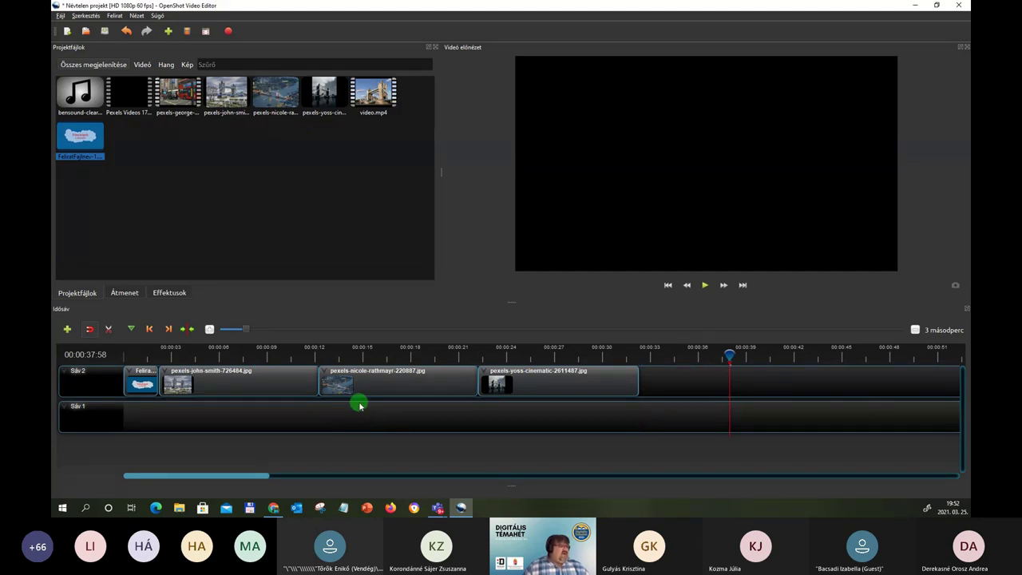
left_click(262, 386)
key("Delete")
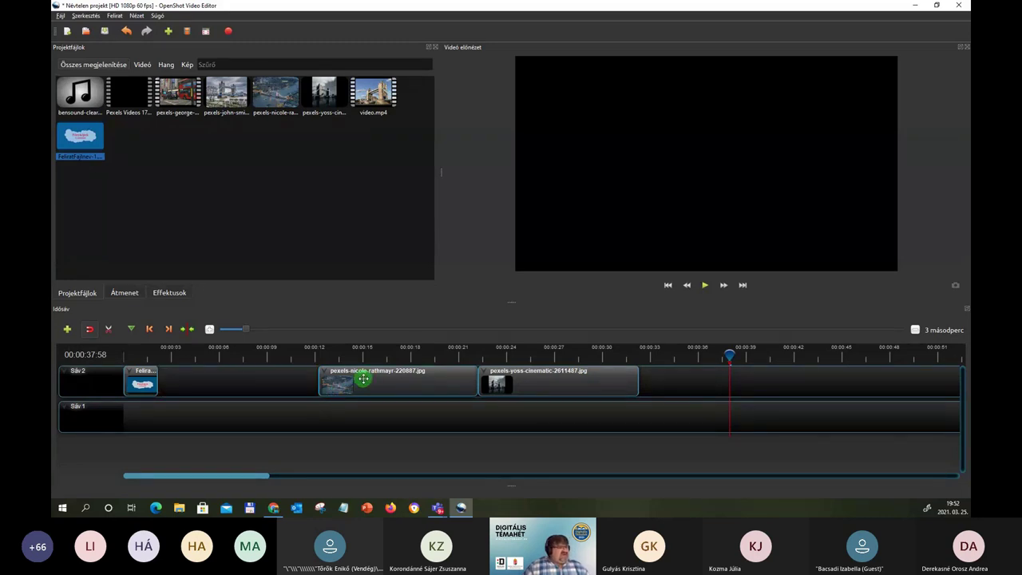
left_click(363, 379)
key("Delete")
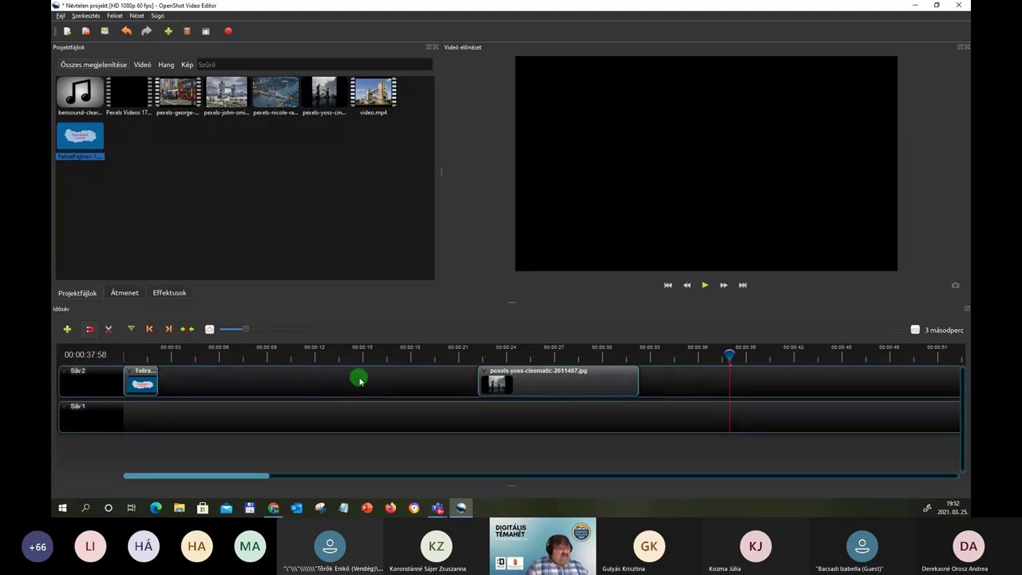
left_click(568, 381)
key("Delete")
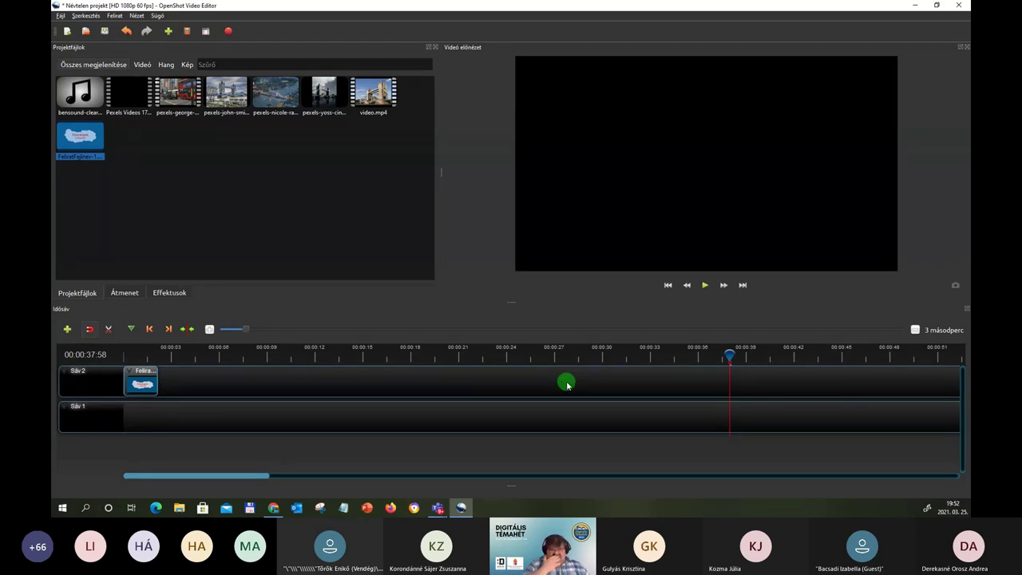
left_click(141, 380)
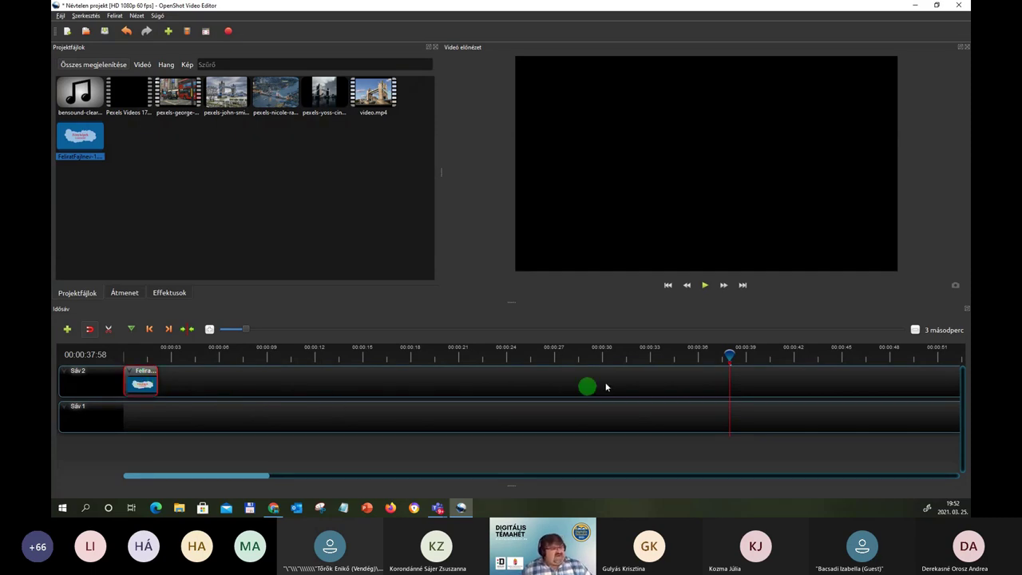
left_click_drag(692, 356, 137, 351)
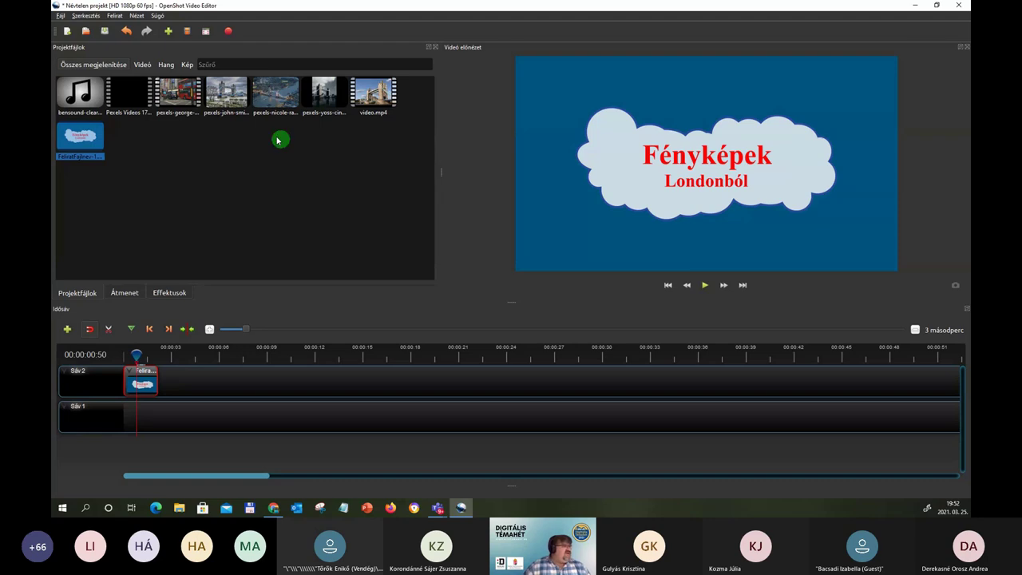
Step: Create a title from the Buborékok 2 template with the lines Videók and Londonból, and place it at the start of Sáv 5
left_click(114, 16)
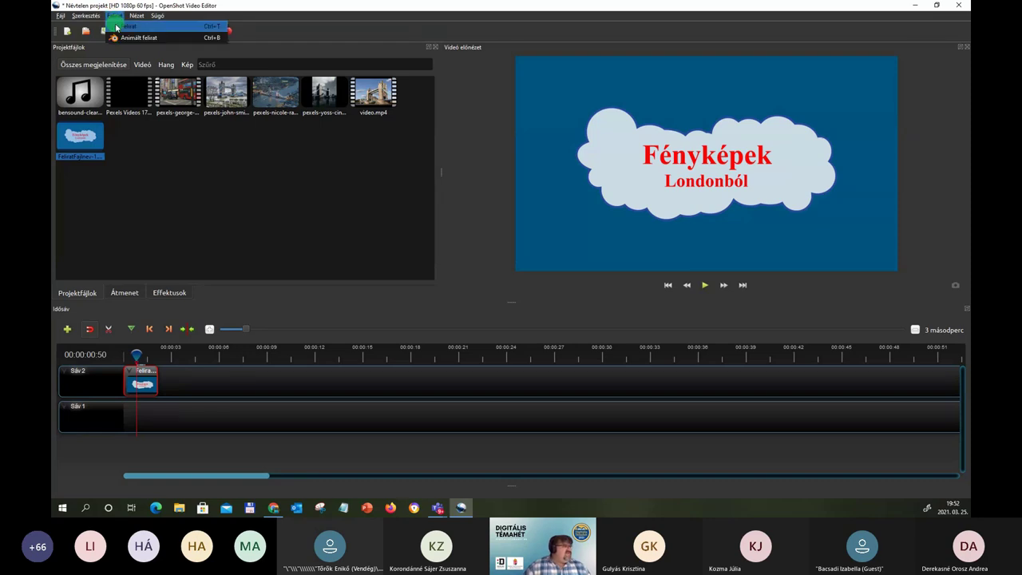
left_click(119, 27)
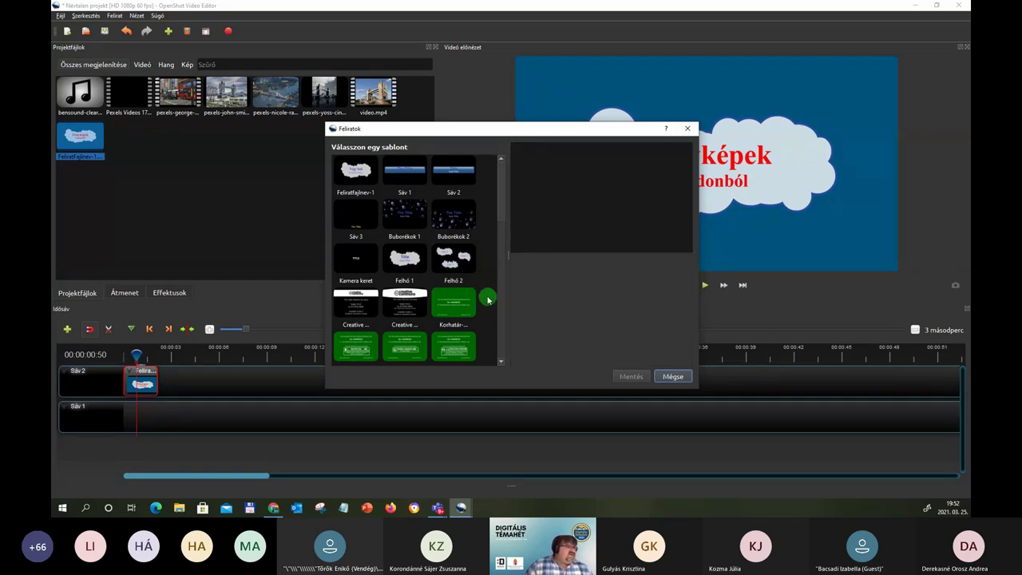
left_click(453, 216)
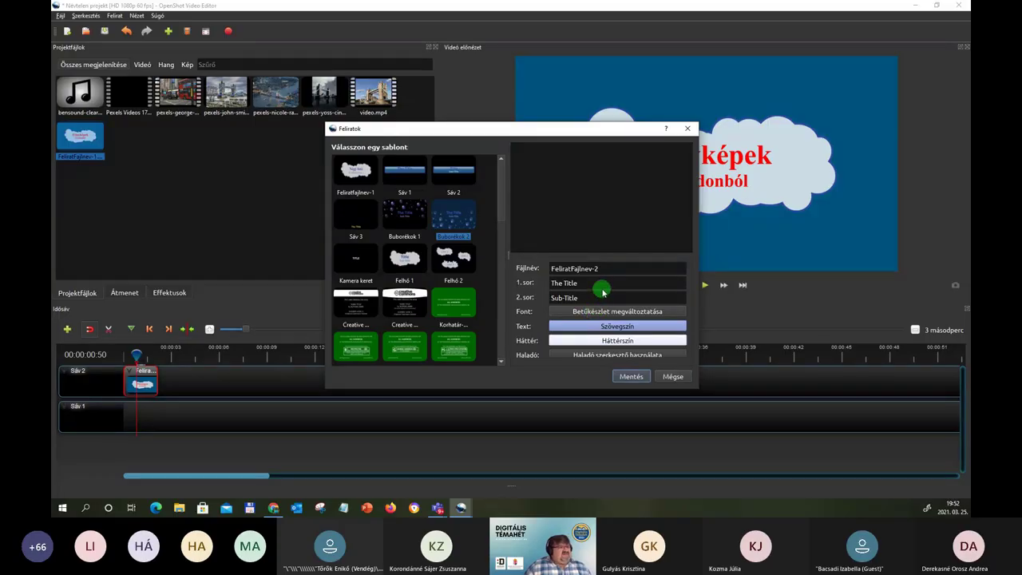
left_click_drag(601, 288, 530, 289)
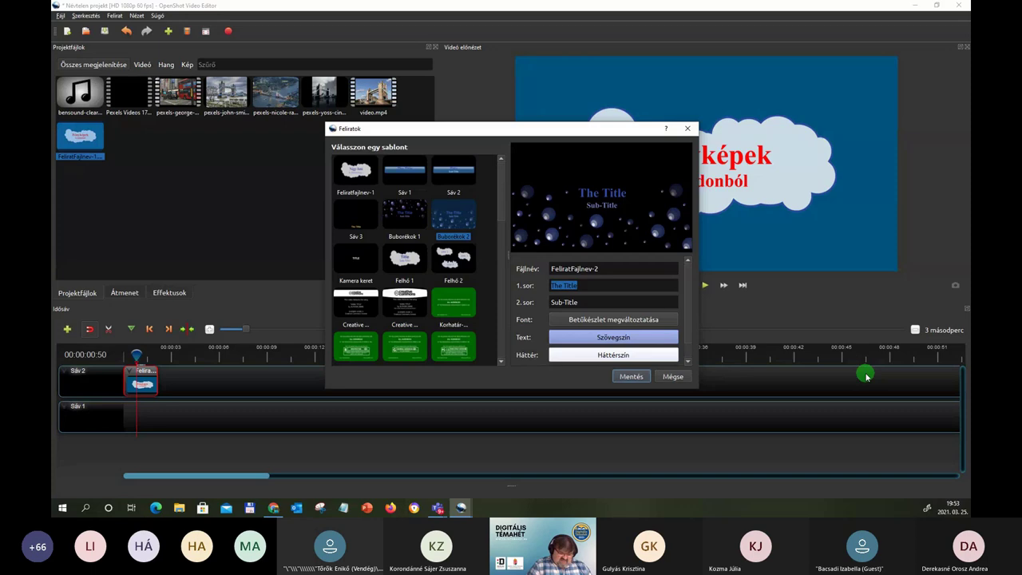
type("V")
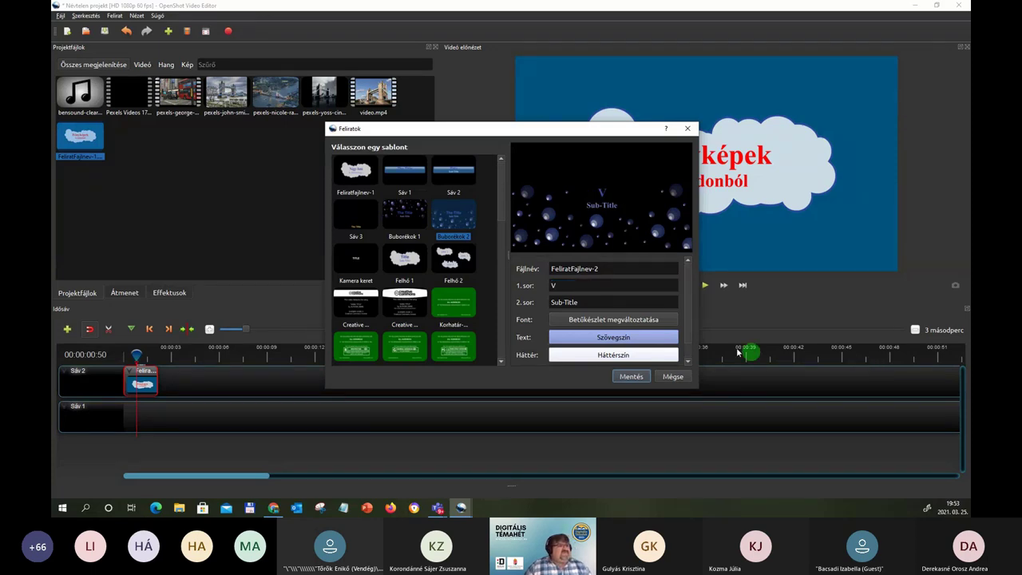
type("ideók")
left_click(624, 302)
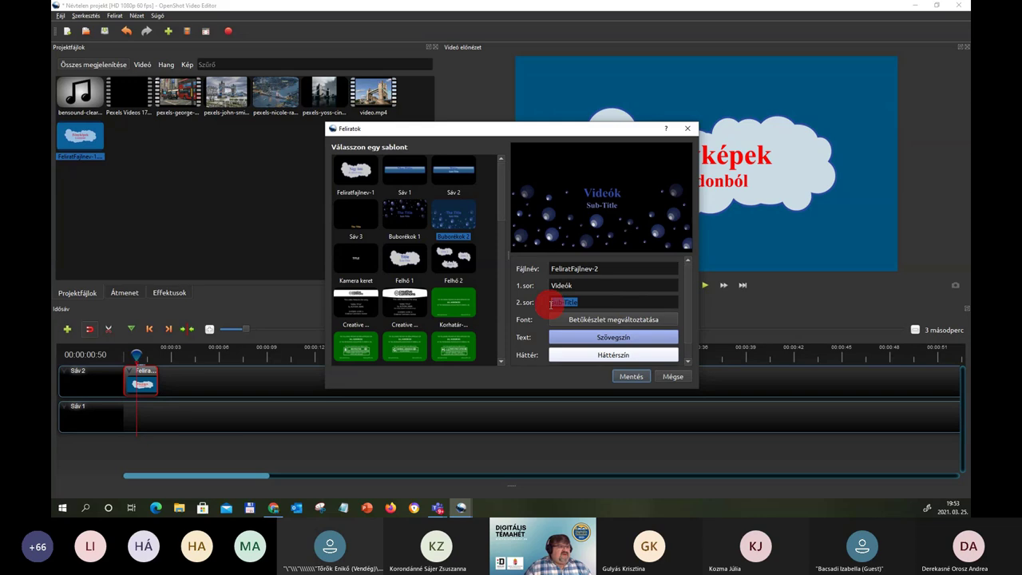
left_click_drag(550, 303, 691, 325)
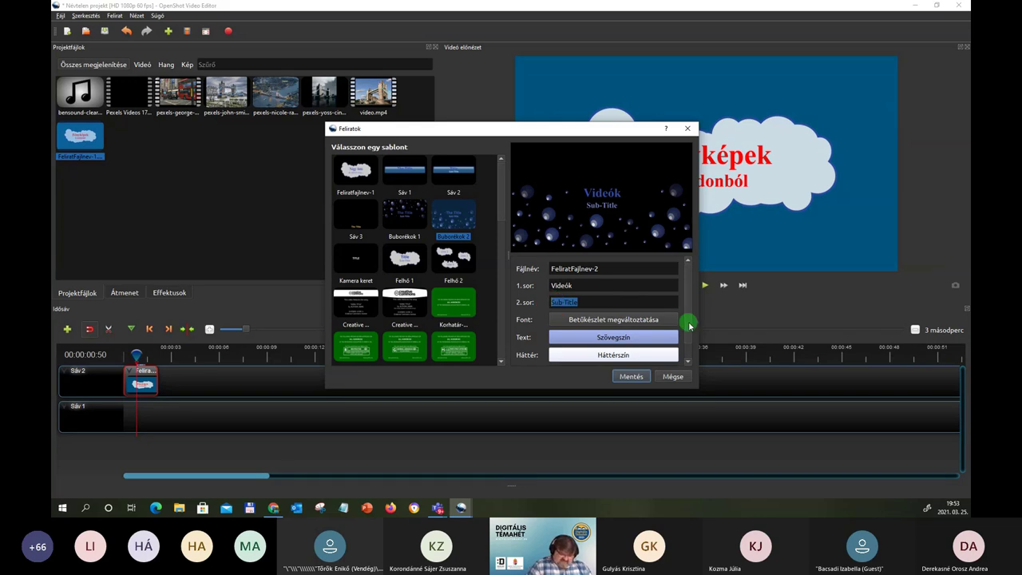
type("L")
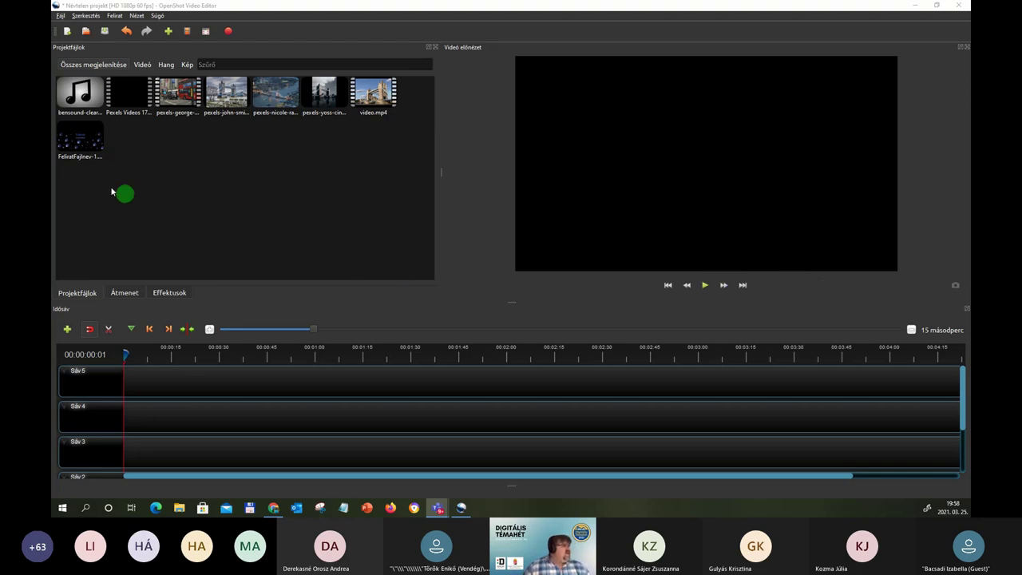
left_click_drag(80, 143, 131, 384)
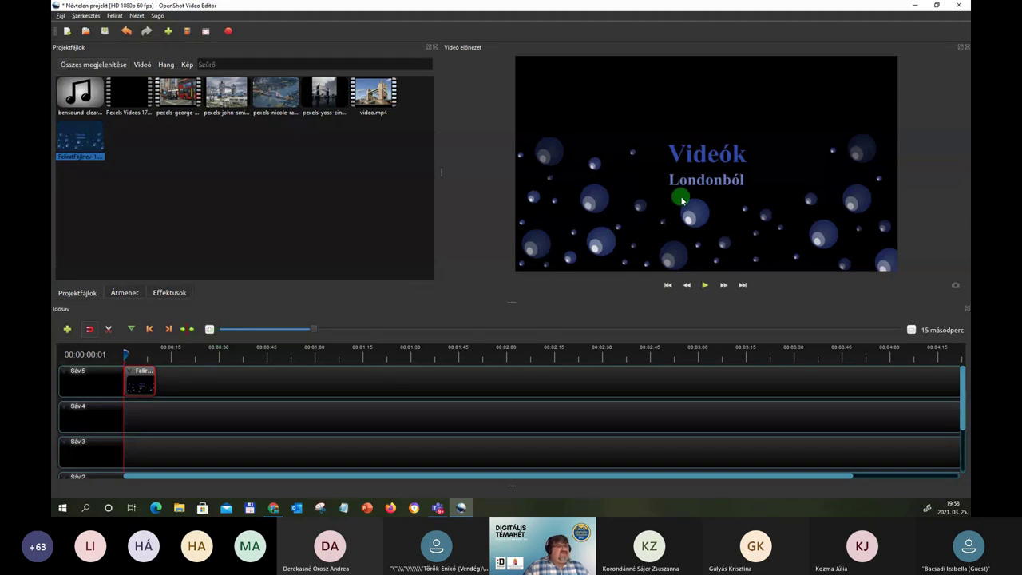
Step: Shorten the opening title clip on Sáv 5 to about 3.5 seconds
left_click(208, 330)
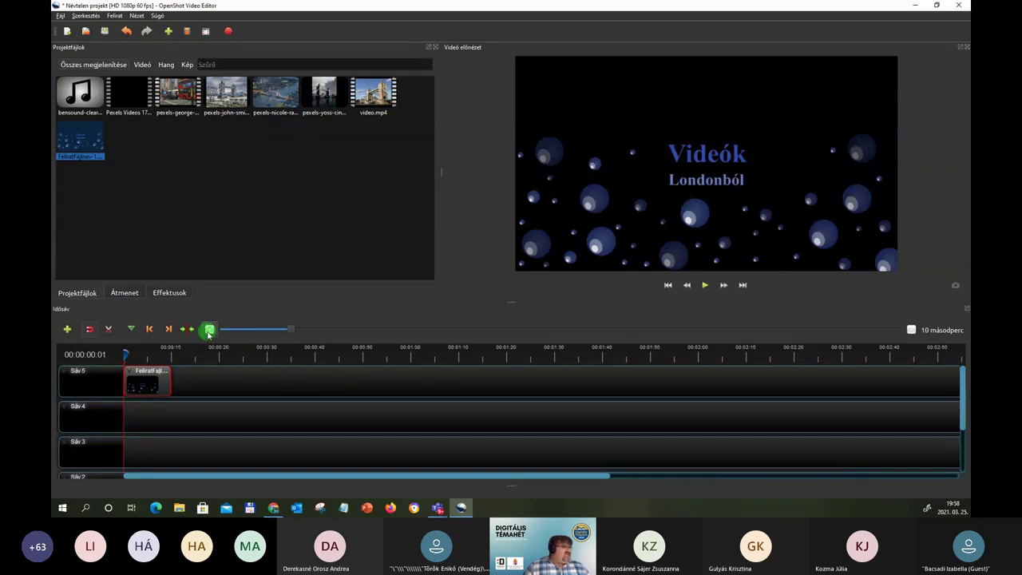
left_click(208, 329)
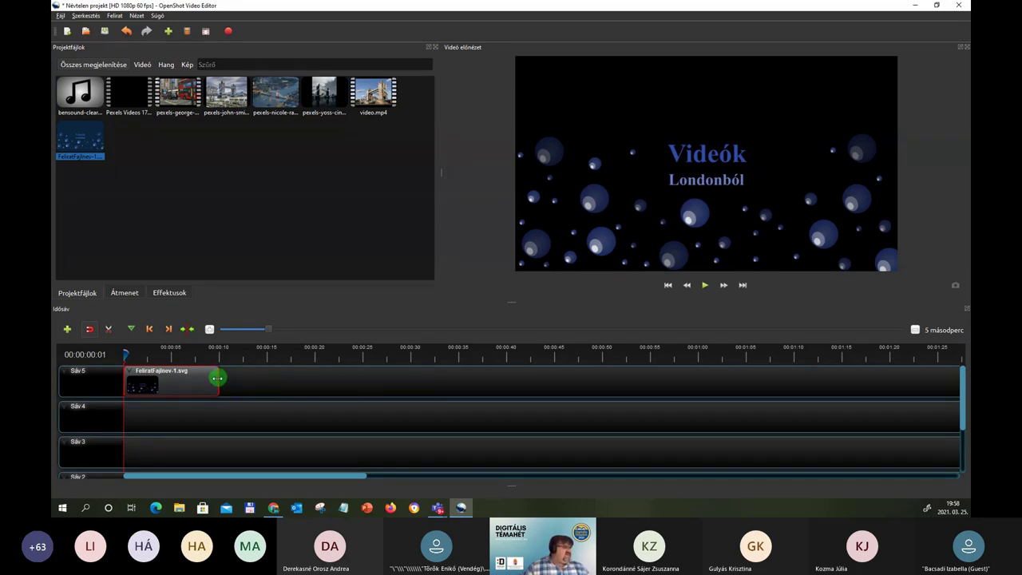
left_click_drag(216, 378, 158, 377)
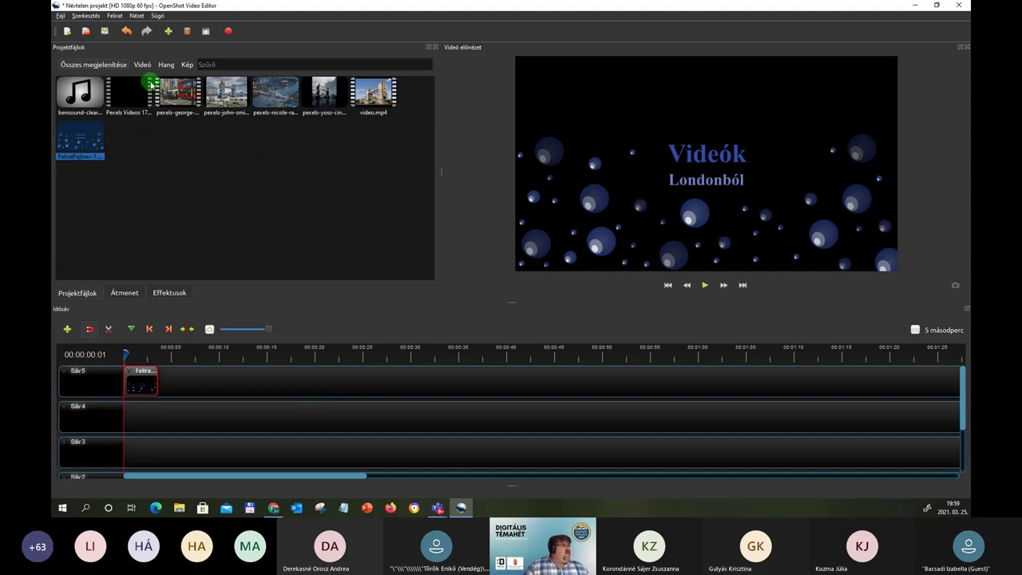
Step: Place the red bus video on Sáv 4 directly after the title clip's end and display its audio waveform
left_click_drag(170, 93, 164, 414)
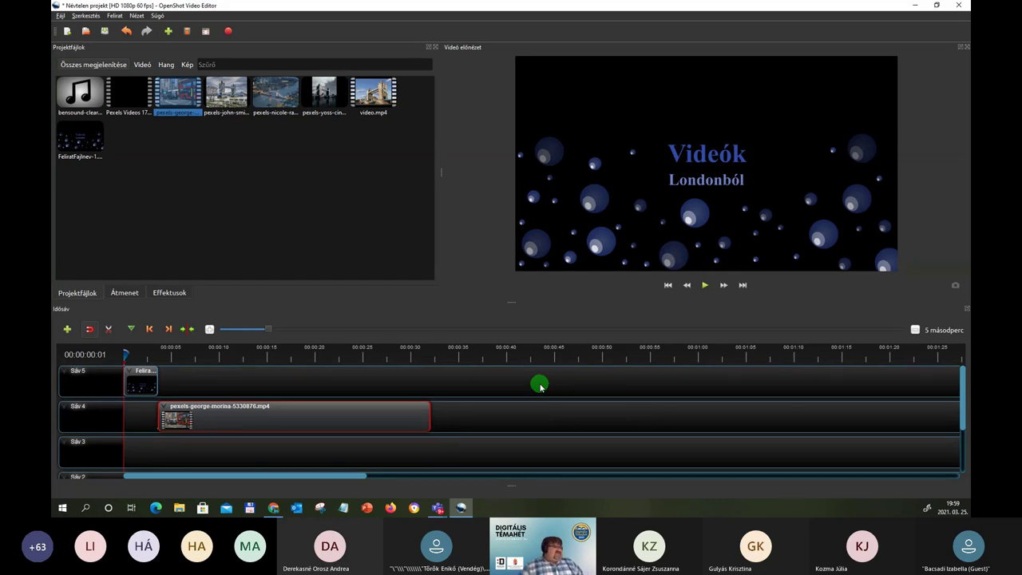
right_click(322, 415)
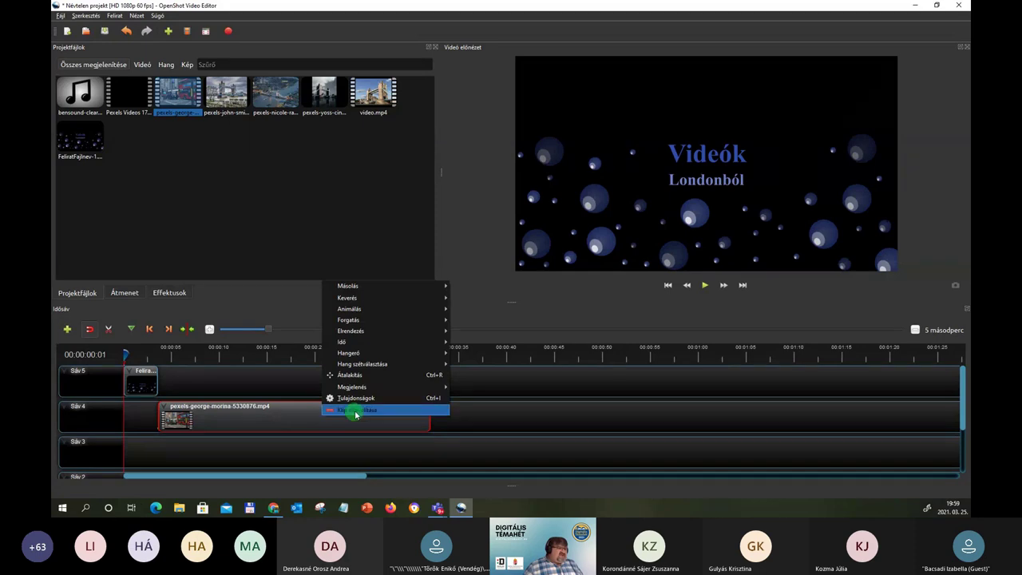
mouse_move(376, 389)
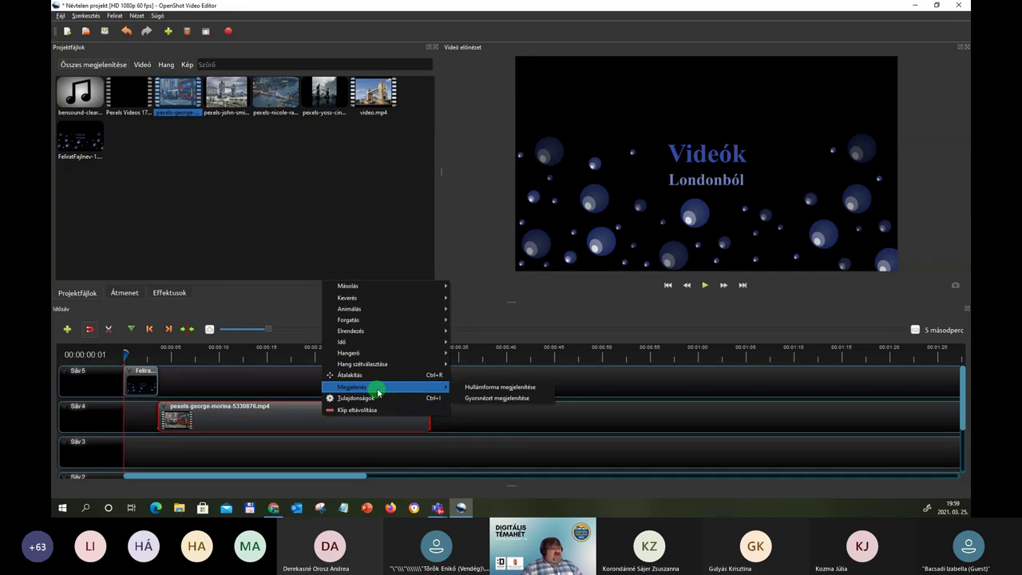
left_click(468, 390)
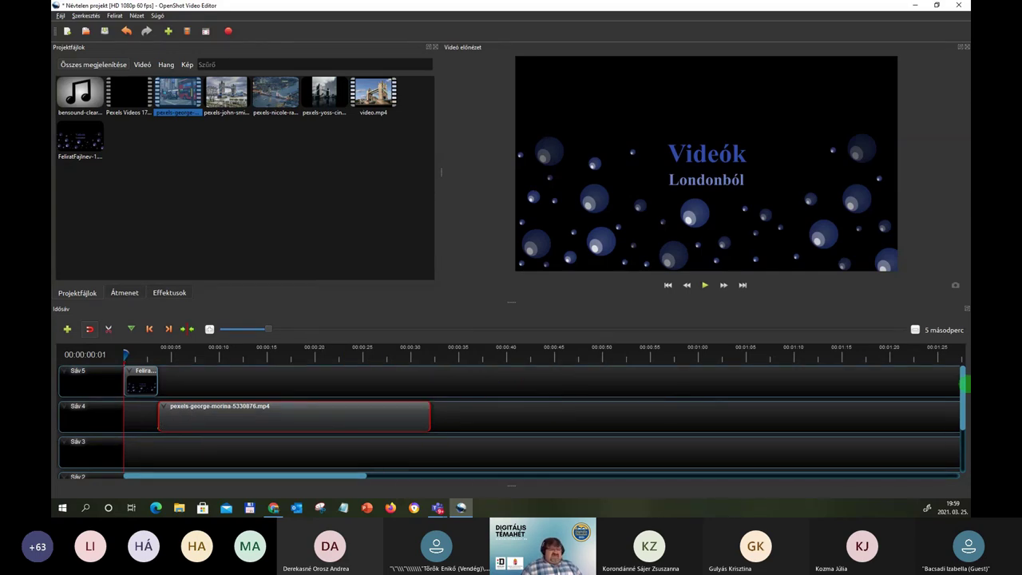
key("alt+Tab")
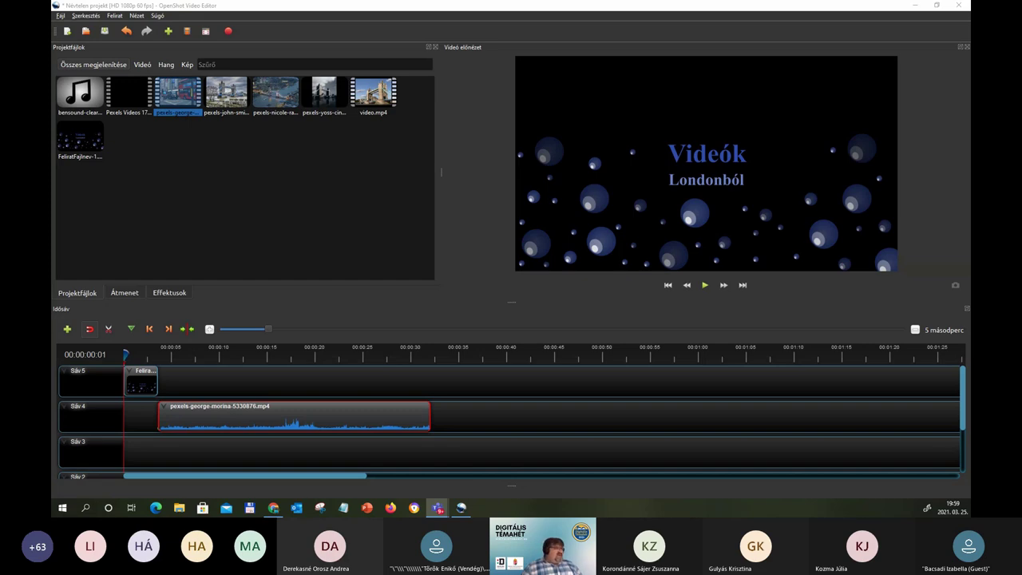
Step: Set the volume of the entire bus clip to 0% and preview the video at about 10 seconds
right_click(390, 412)
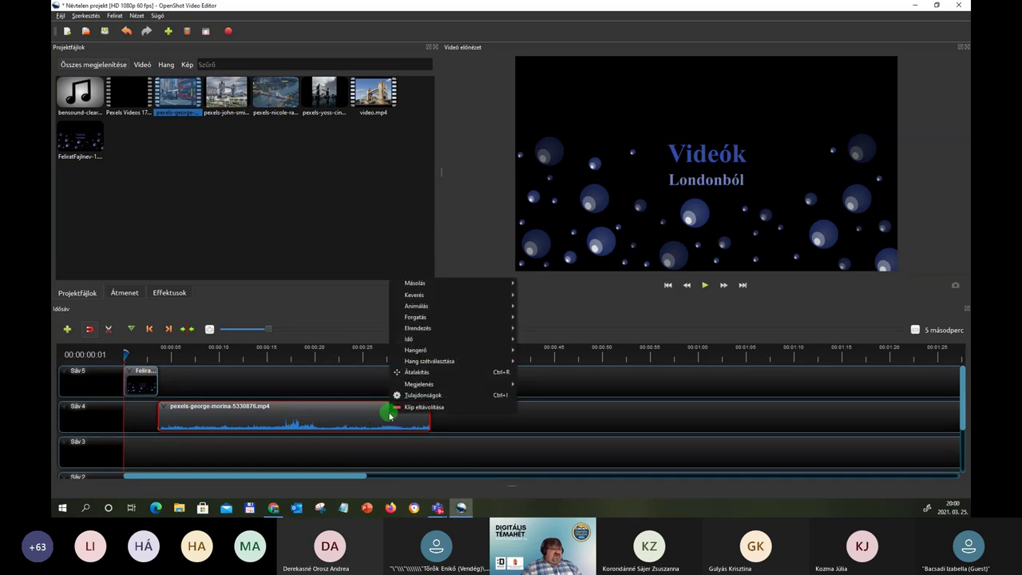
mouse_move(481, 350)
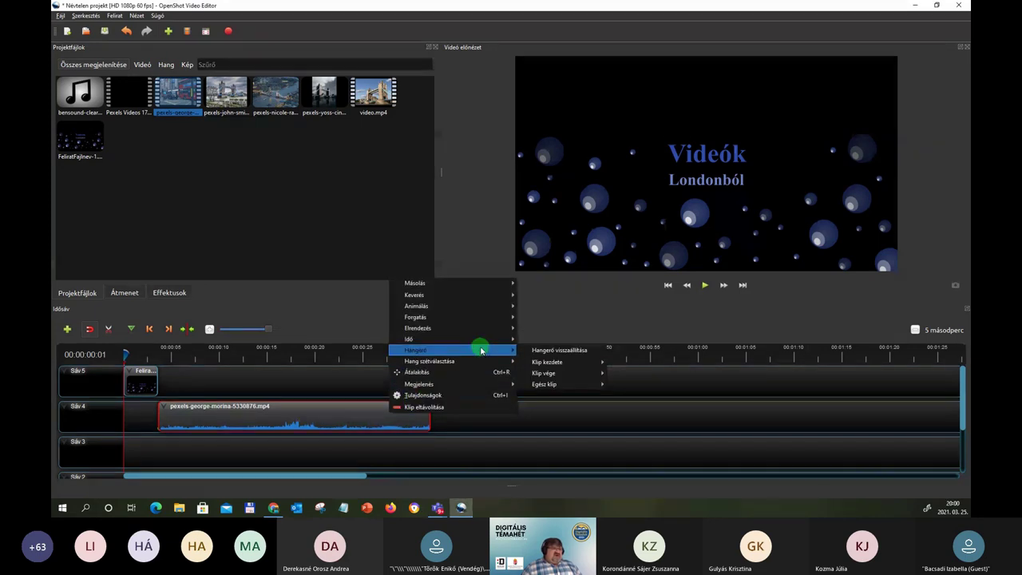
mouse_move(561, 390)
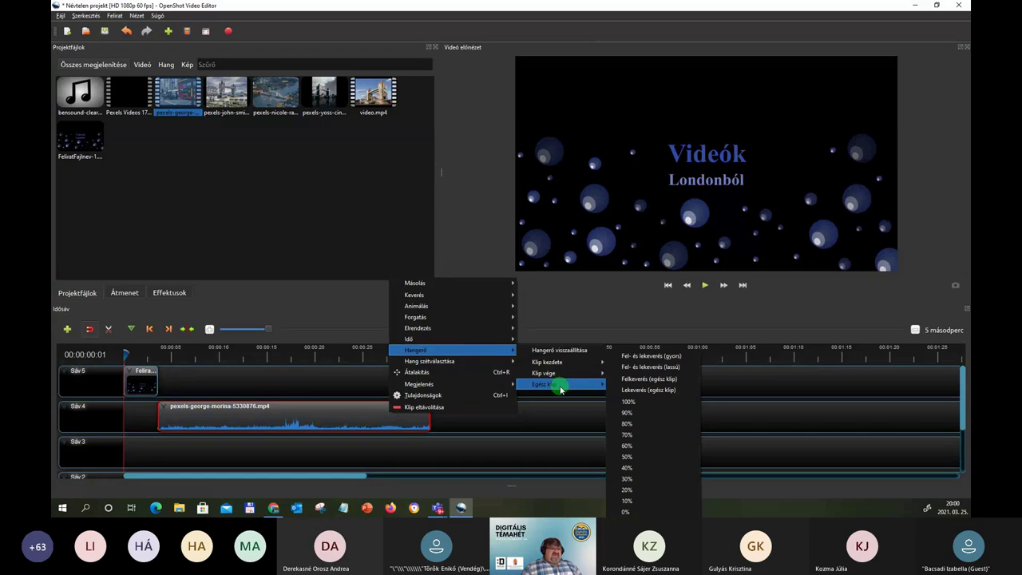
left_click(652, 512)
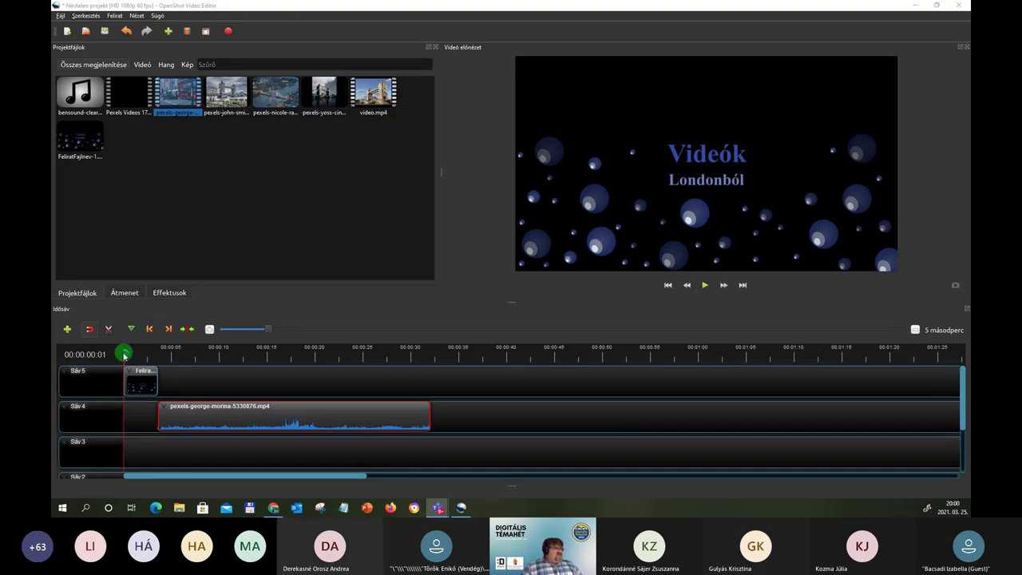
left_click_drag(124, 354, 219, 354)
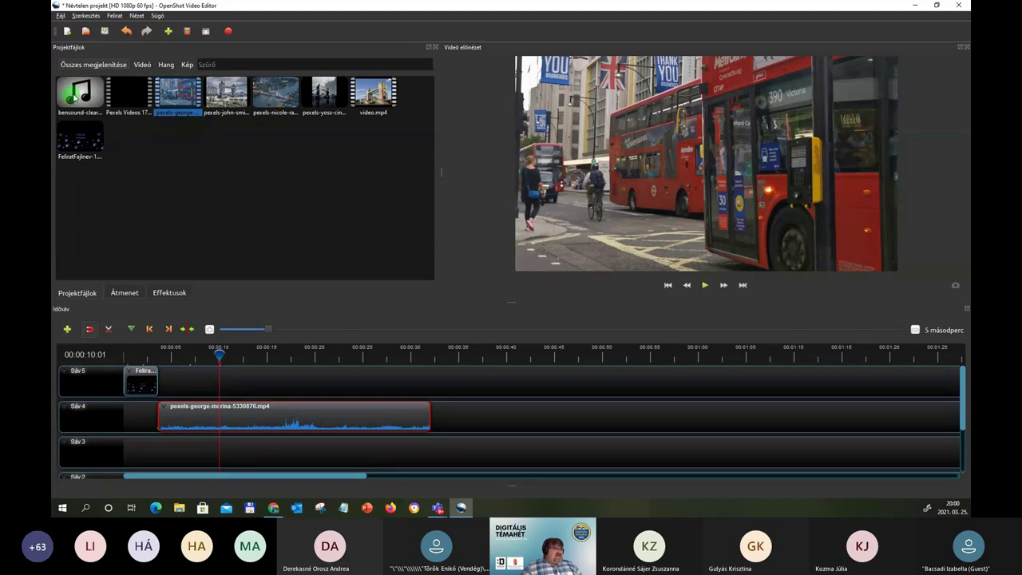
Step: Add bensound-clearday.mp3 at the start of Sáv 3, and overlay the dark Tower Bridge photo on Sáv 5 at about 12 seconds
left_click_drag(76, 94, 102, 450)
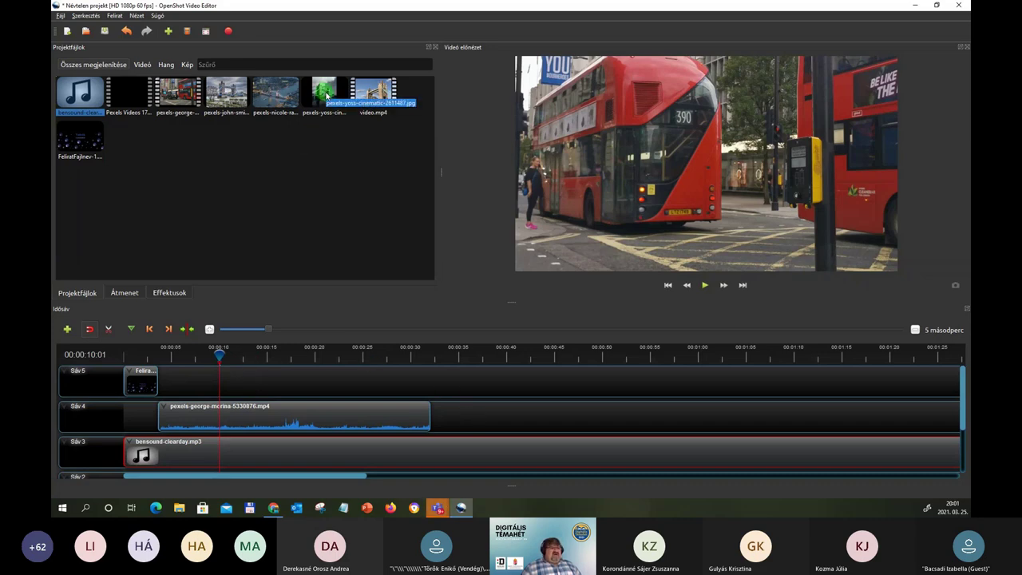
mouse_move(325, 102)
left_mouse_down()
mouse_move(274, 263)
mouse_move(264, 364)
mouse_move(237, 391)
left_mouse_up()
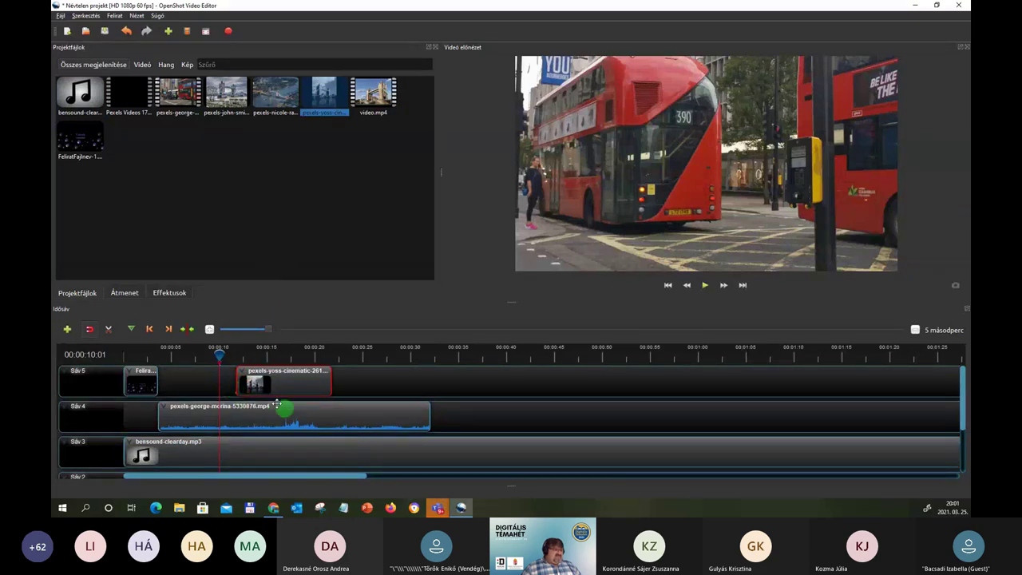
left_click_drag(216, 352, 272, 354)
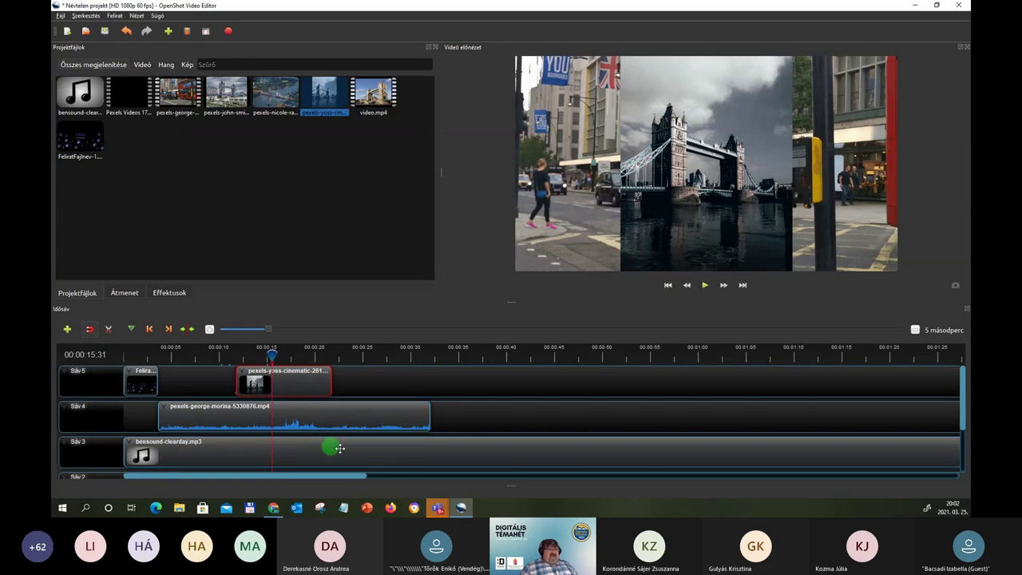
Step: Move the dark Tower Bridge photo from Sáv 5 down to Sáv 2 at about 11 seconds, and preview the frame near 17 seconds
scroll(343, 447, "down", 2)
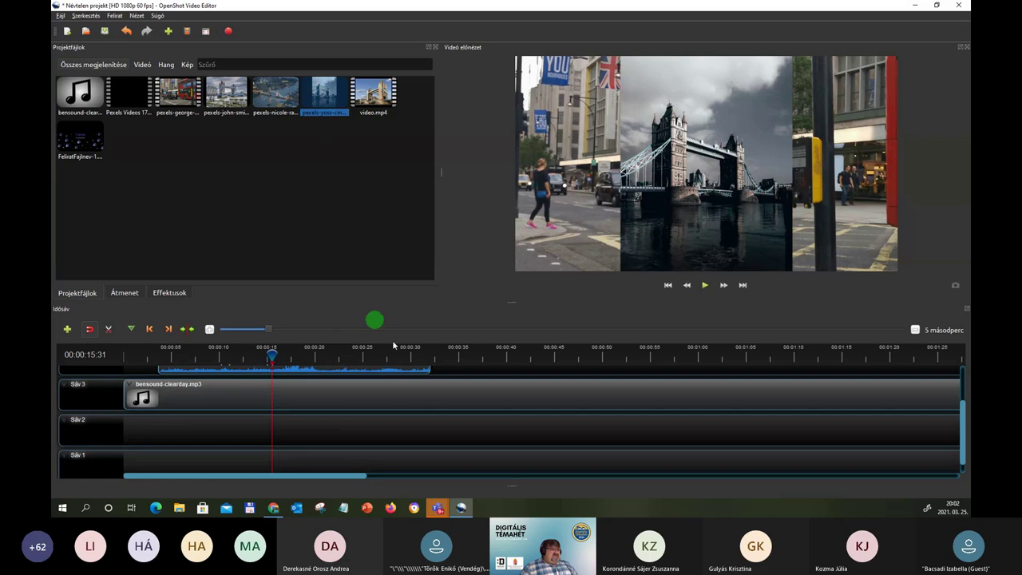
scroll(448, 417, "up", 2)
left_click_drag(288, 380, 282, 429)
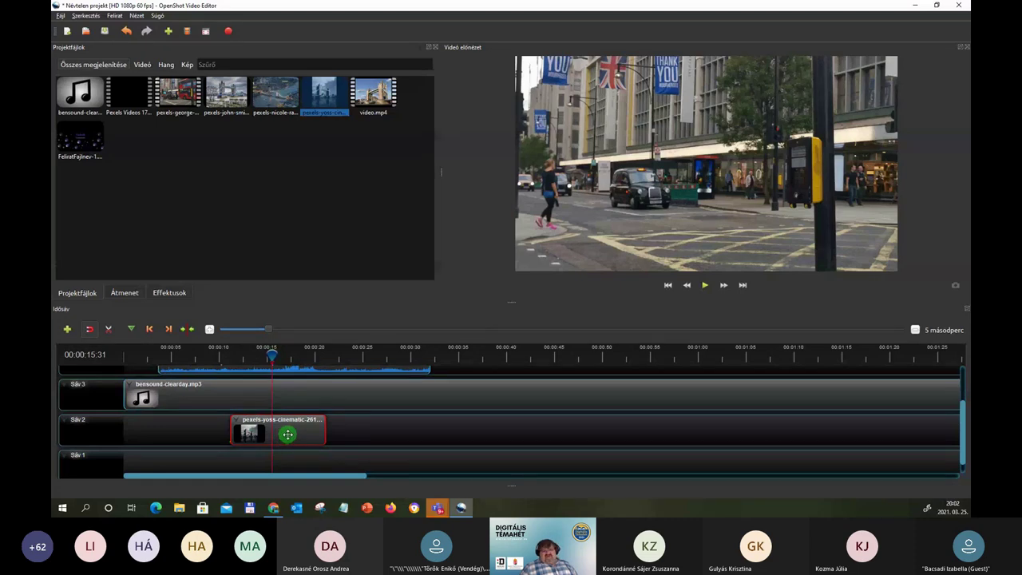
left_click_drag(287, 433, 294, 348)
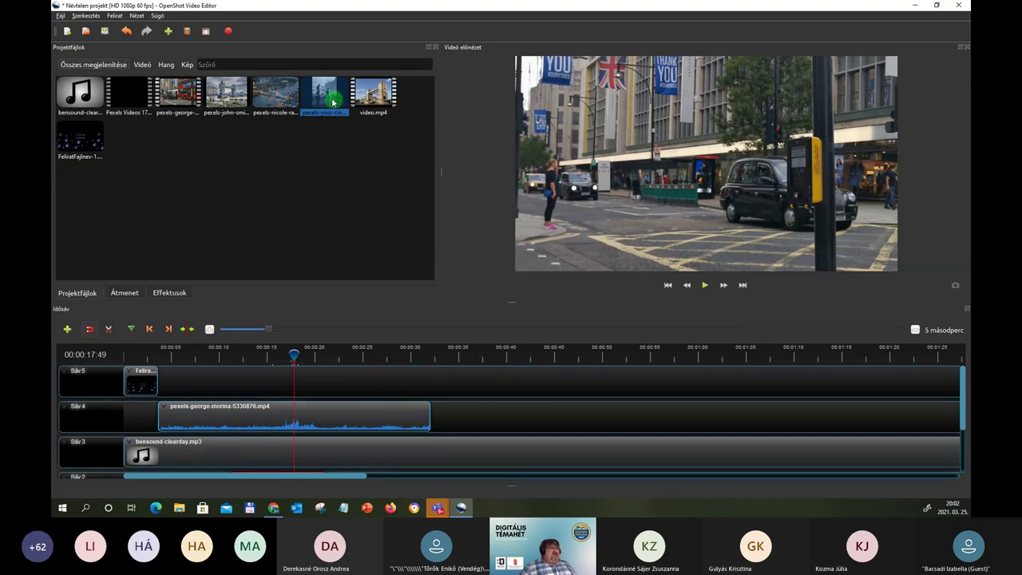
Step: Add the cloudy daytime Tower Bridge photo to Sáv 4, starting at about 37 seconds and leaving a gap after the bus clip
left_click_drag(226, 94, 433, 409)
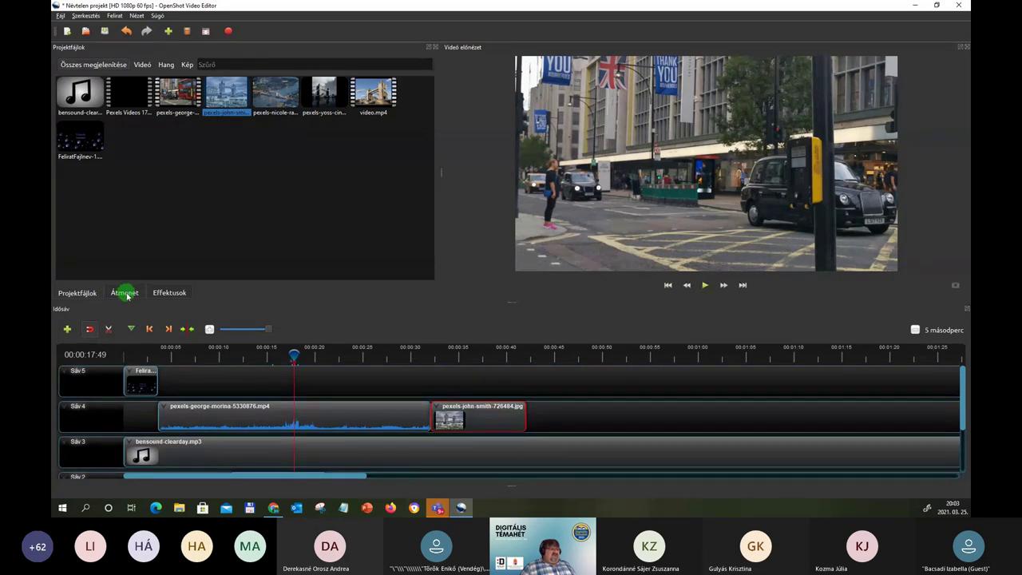
left_click_drag(484, 415, 533, 411)
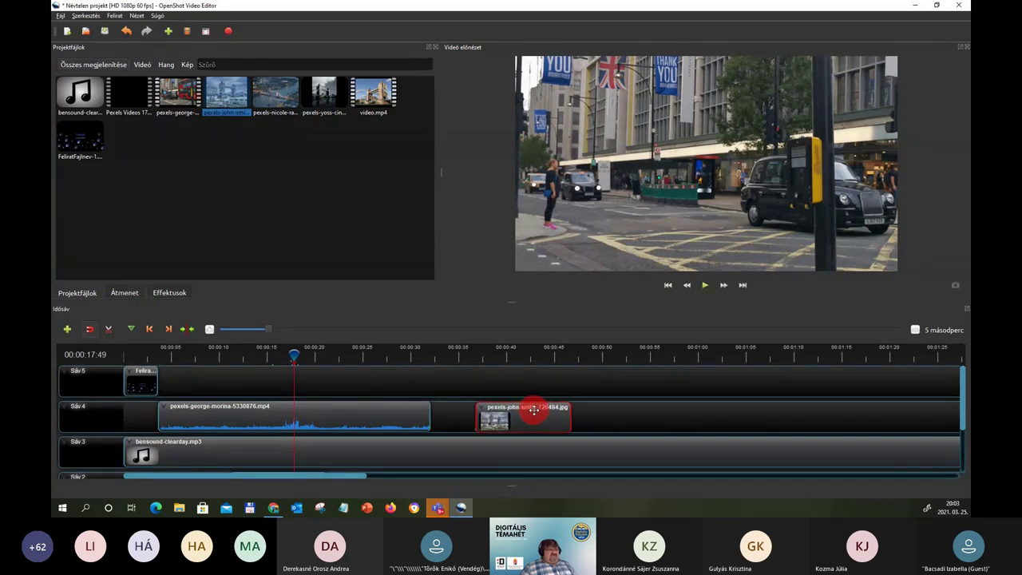
Step: Add a Kereszt 16 transition at the bus clip's end, overlap the photo with it, and shorten the transition to about one second
left_click(135, 294)
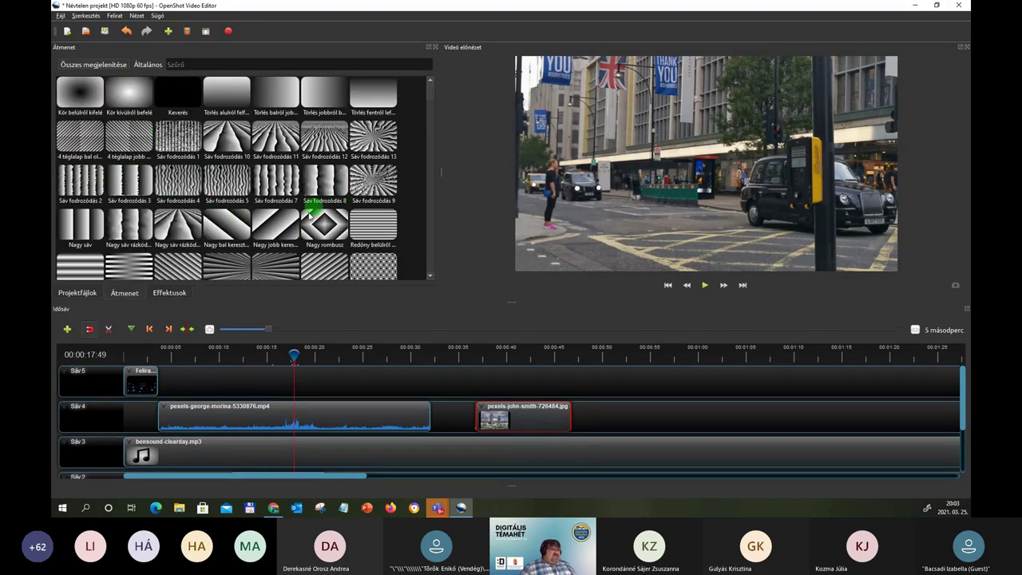
scroll(315, 262, "down", 5)
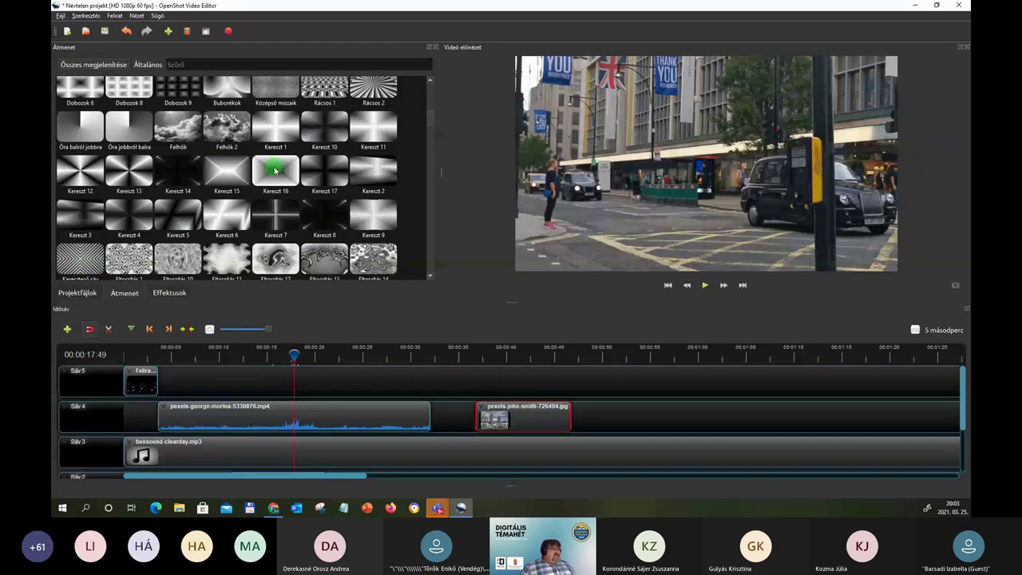
left_click_drag(276, 167, 421, 402)
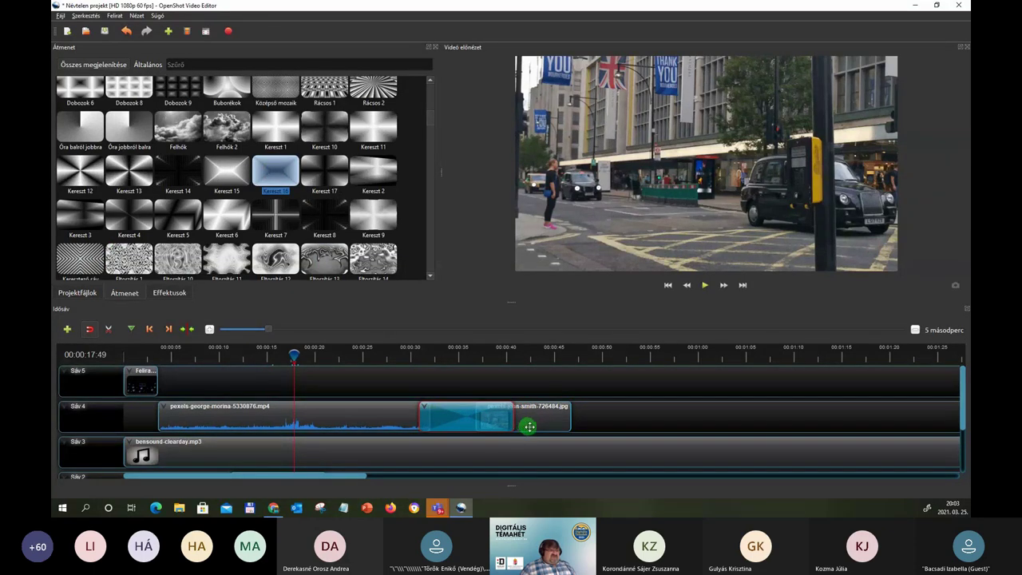
left_click_drag(548, 417, 514, 422)
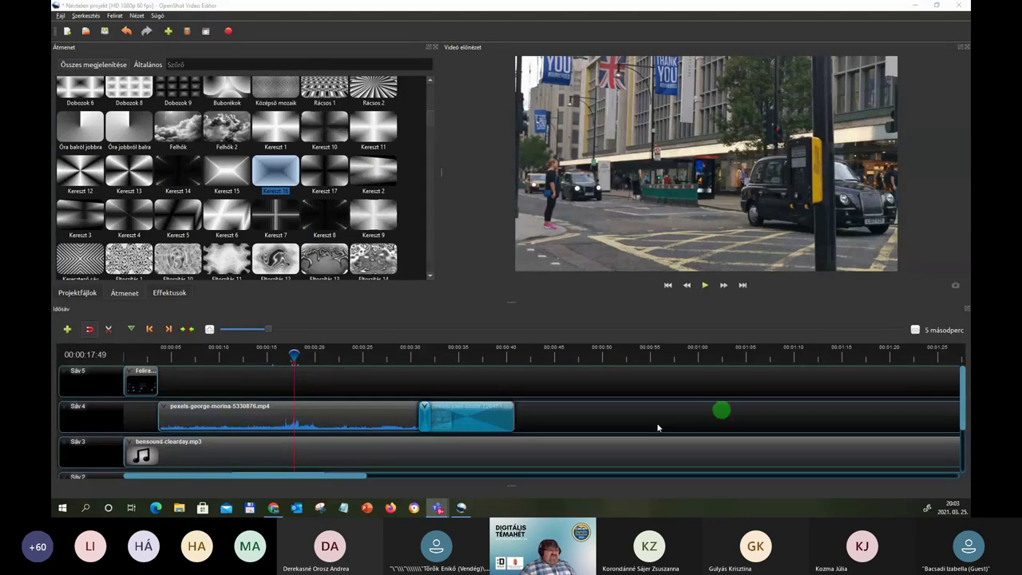
left_click_drag(511, 419, 428, 413)
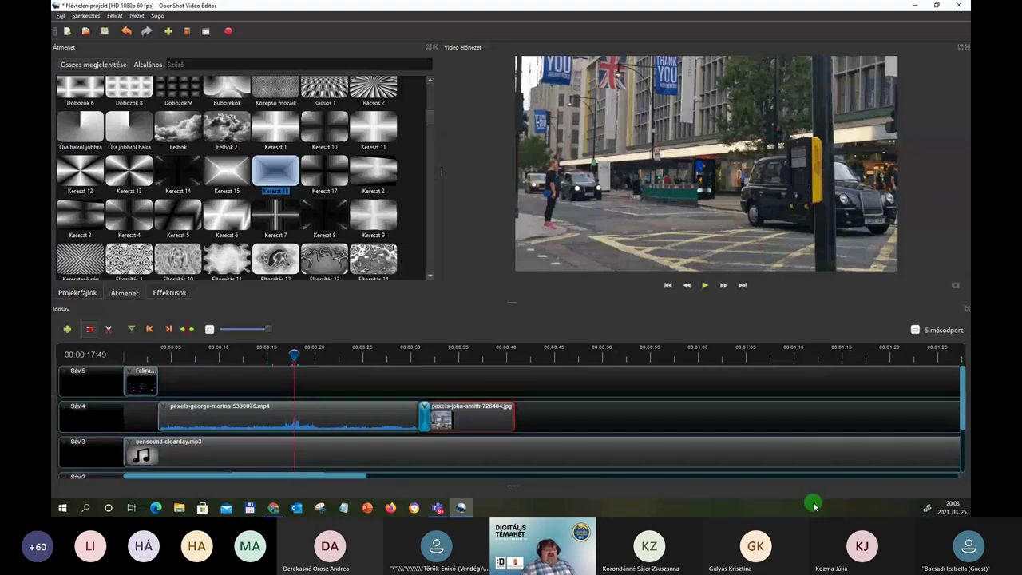
Step: Play back the transition between the bus clip and the Tower Bridge photo on Sáv 4, and pause the preview
left_click(298, 355)
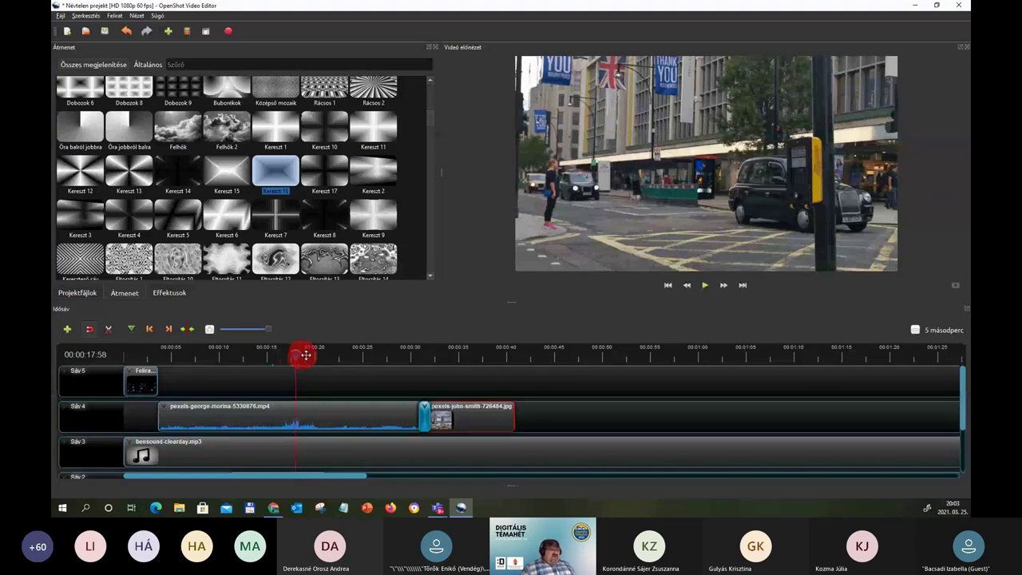
left_click_drag(306, 355, 425, 356)
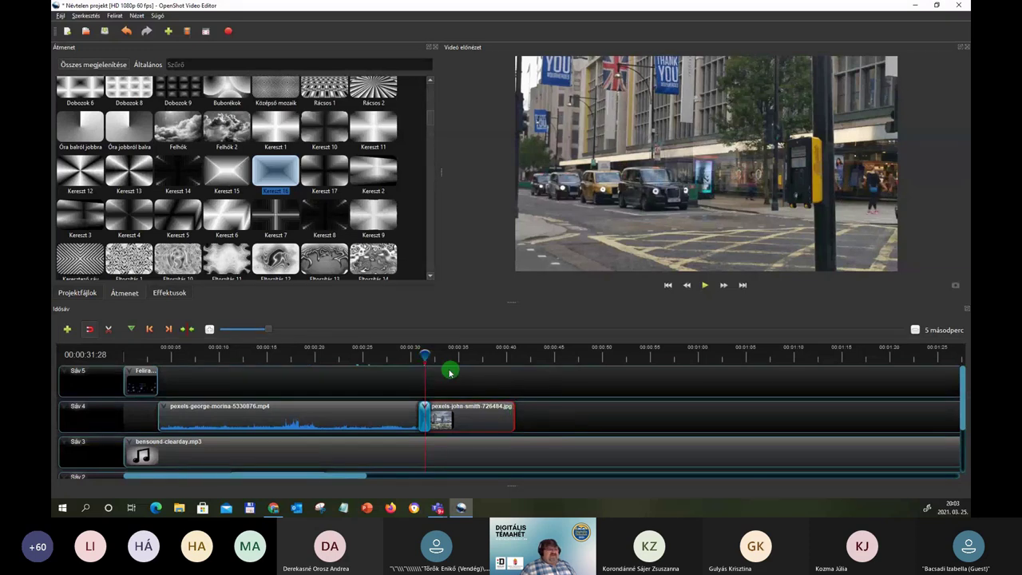
left_click(414, 349)
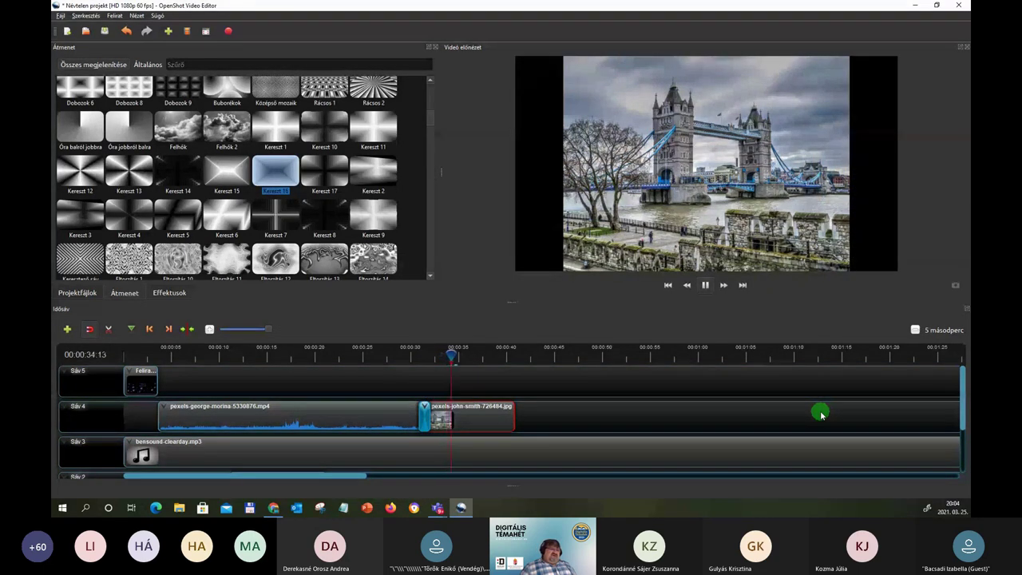
left_click(703, 286)
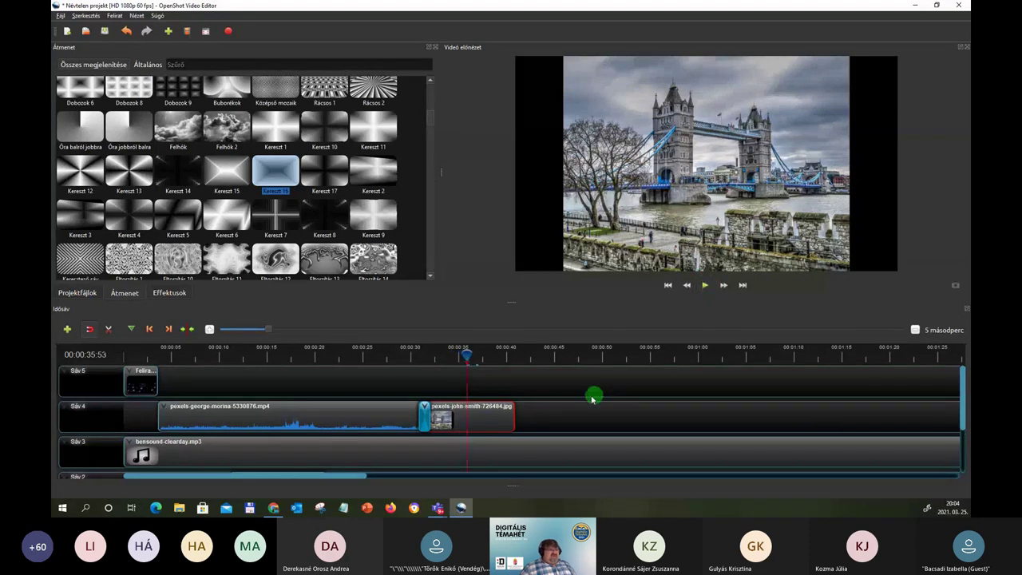
Step: Move the Tower Bridge photo on Sáv 4 to about 40 seconds, and delete the transition at the end of the bus clip
left_click_drag(489, 419, 579, 417)
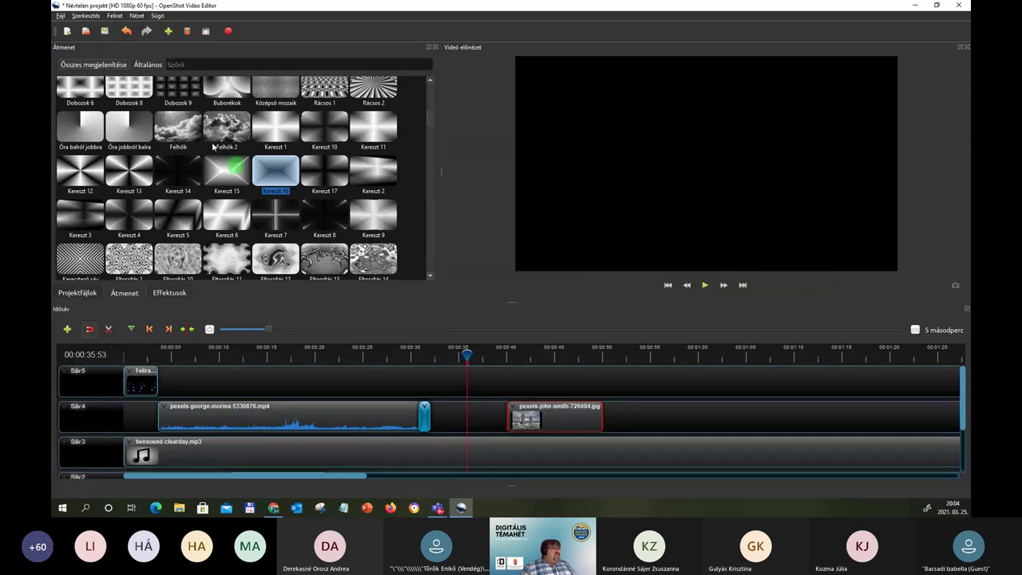
left_click(69, 296)
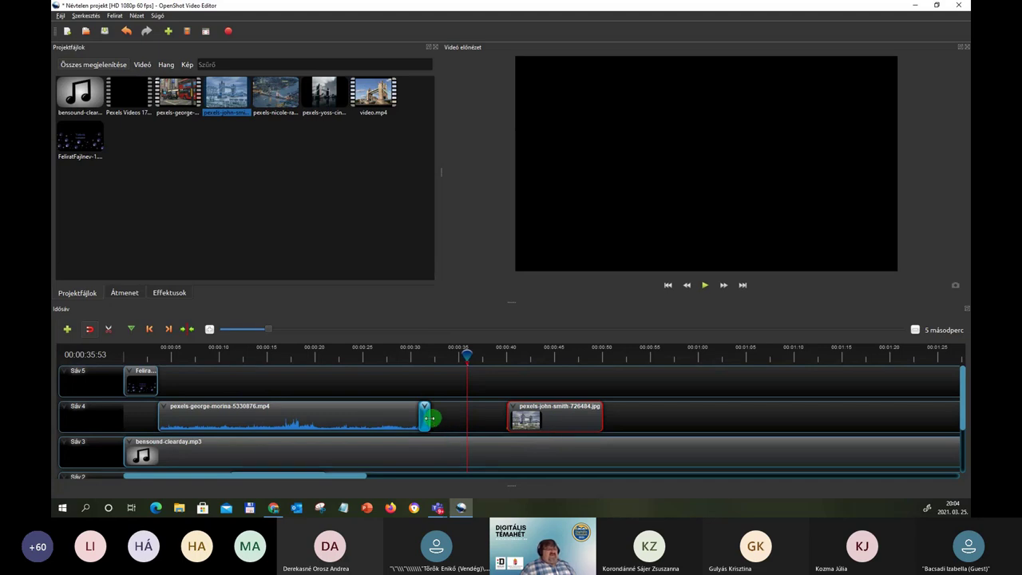
left_click_drag(429, 417, 451, 416)
key("Delete")
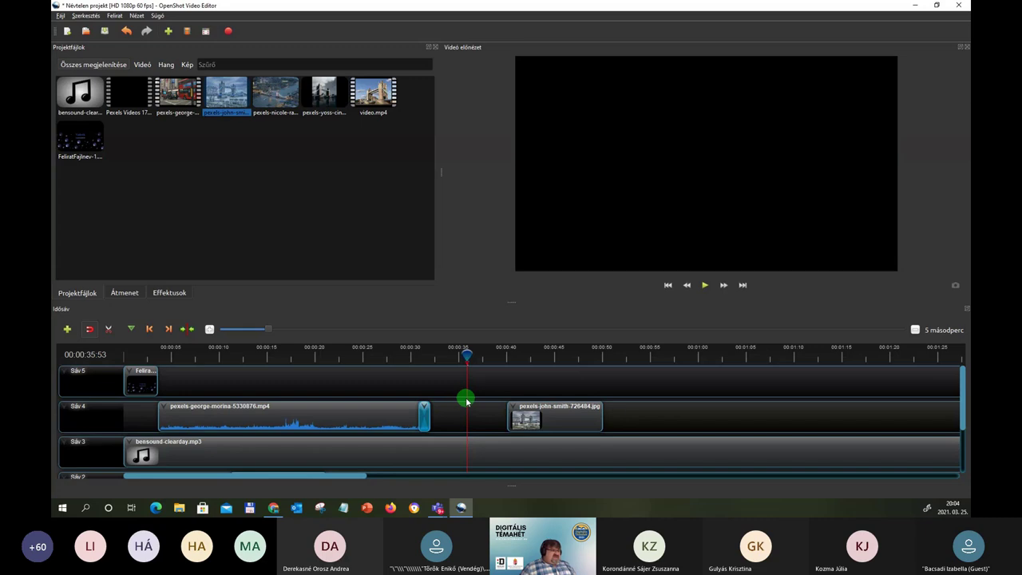
left_click(428, 438)
left_click_drag(428, 437, 483, 448)
key("Delete")
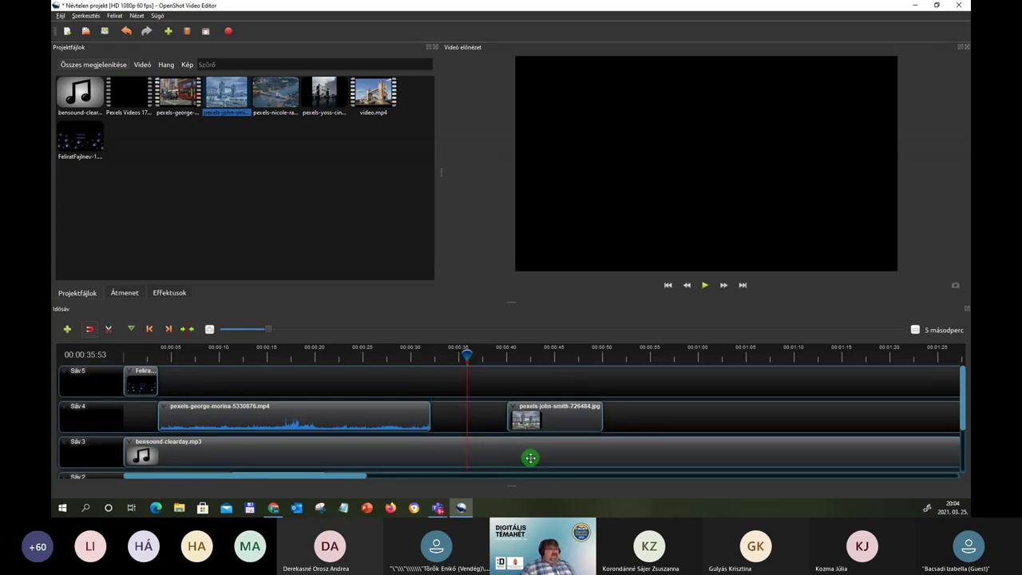
left_click_drag(558, 425, 370, 216)
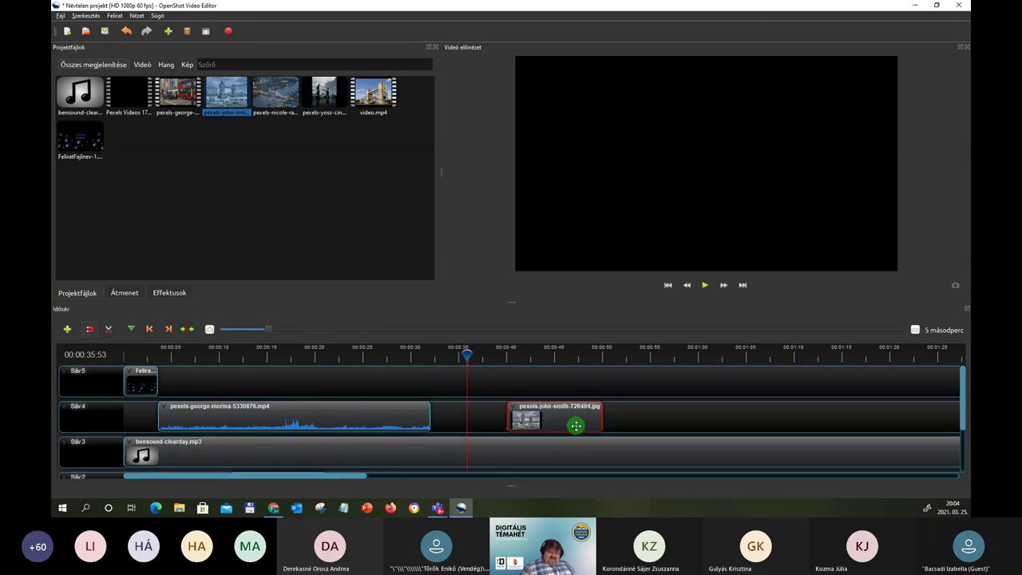
Step: Delete the Tower Bridge photo on Sáv 4, and add Pexels Videos 1721294.mp4 and video.mp4 back to back directly after the bus clip
key("Delete")
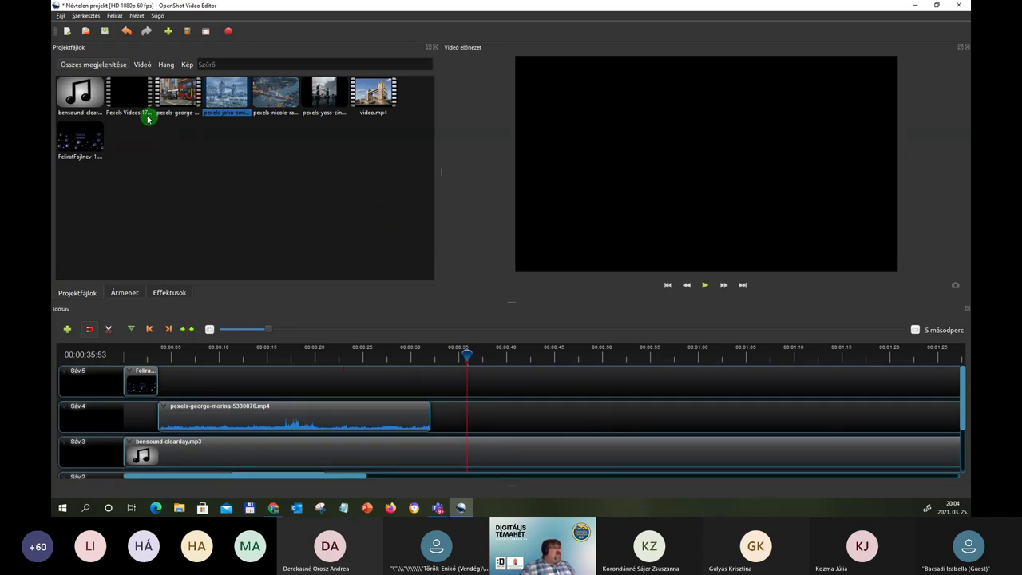
left_click_drag(139, 97, 435, 408)
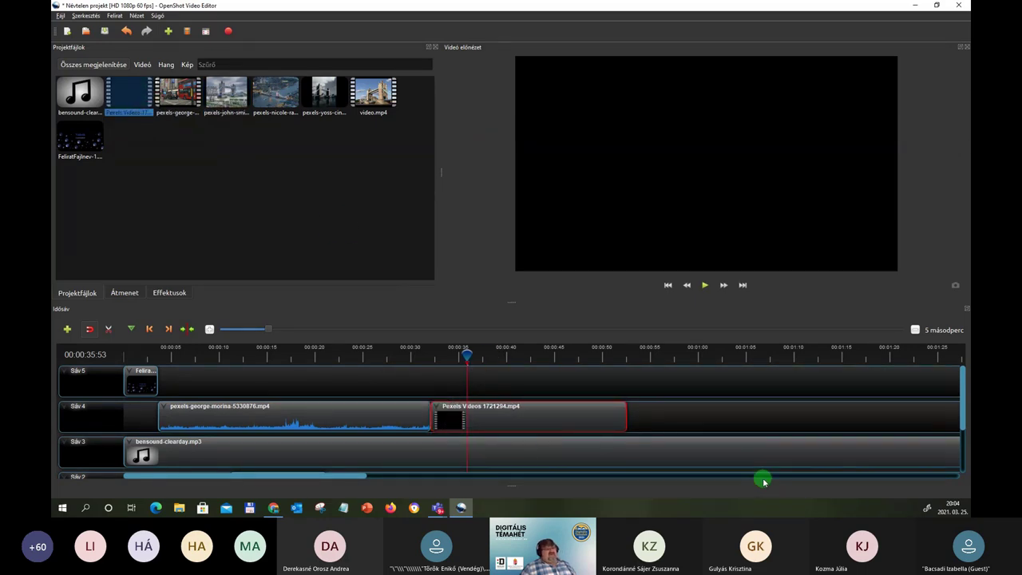
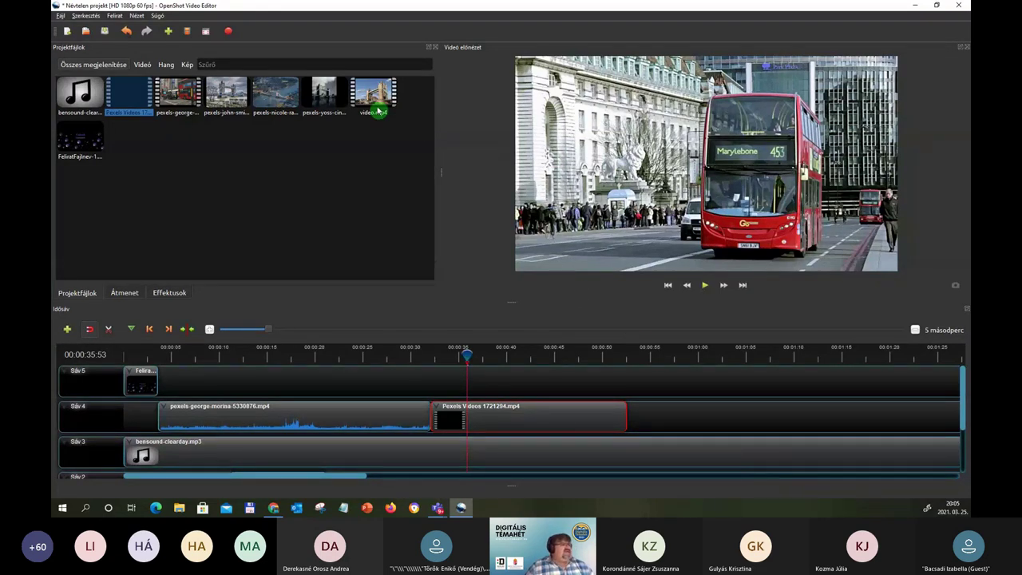
left_click_drag(371, 95, 624, 411)
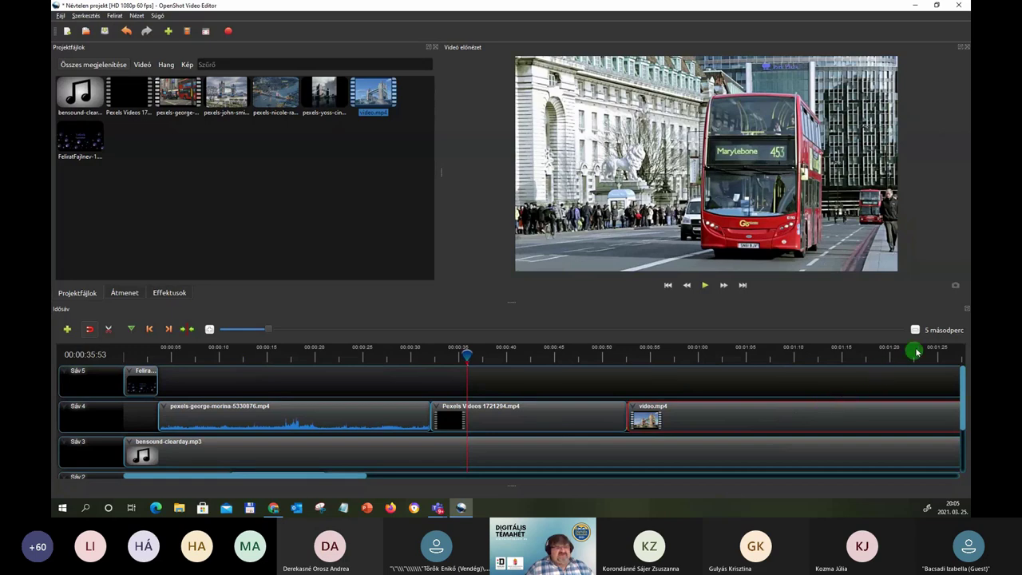
Step: Compare where the background music on Sáv 3 and video.mp4 on Sáv 4 end by scrubbing the playhead around the music's end
scroll(919, 331, "down", 1)
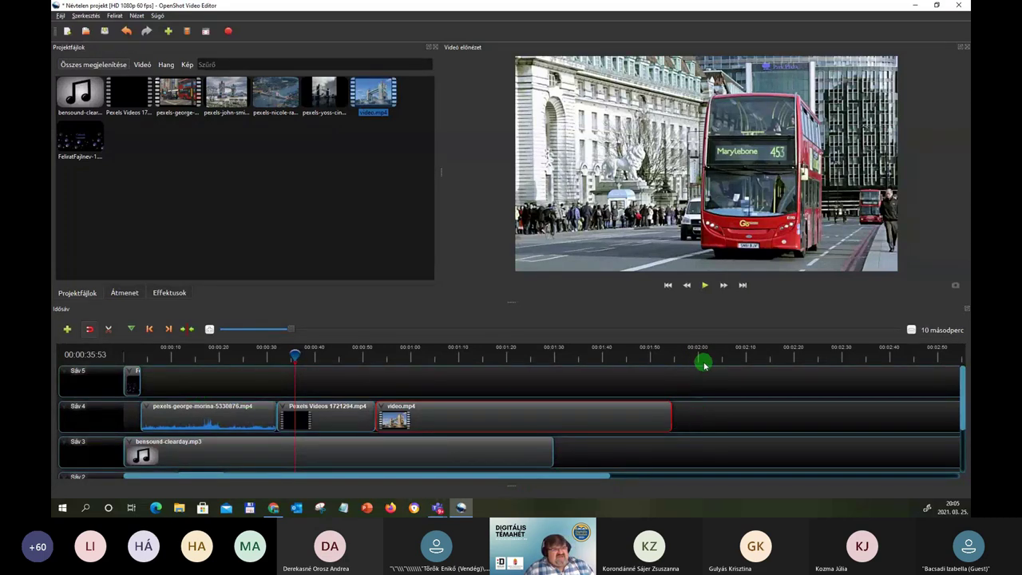
scroll(722, 451, "down", 2)
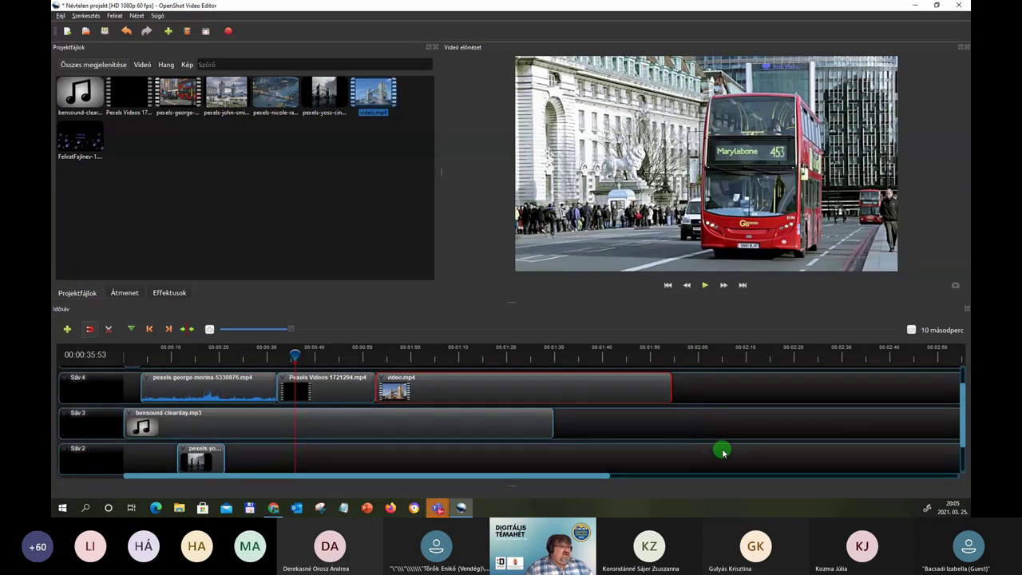
scroll(723, 452, "up", 2)
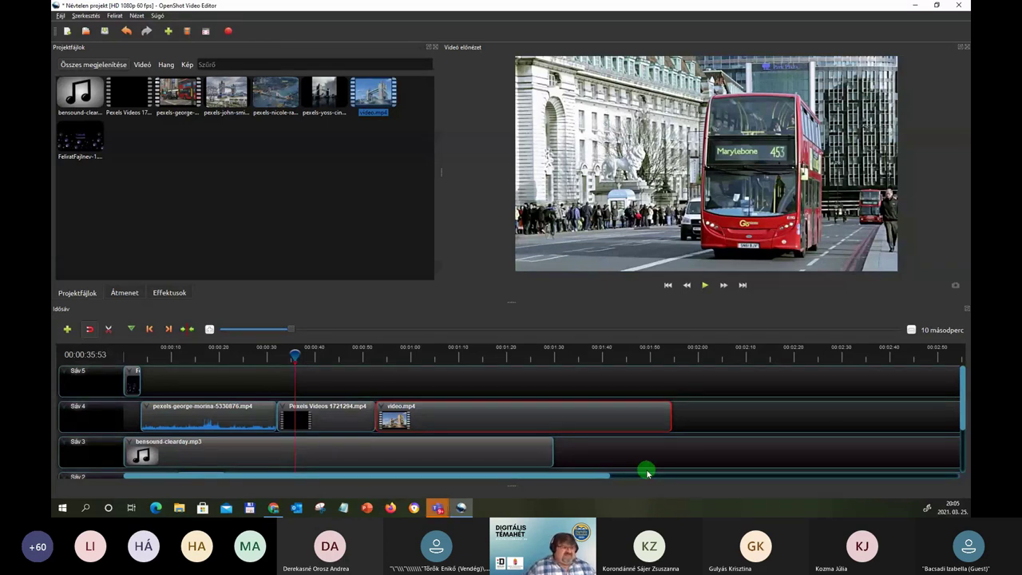
left_click(296, 354)
left_click_drag(296, 354, 553, 354)
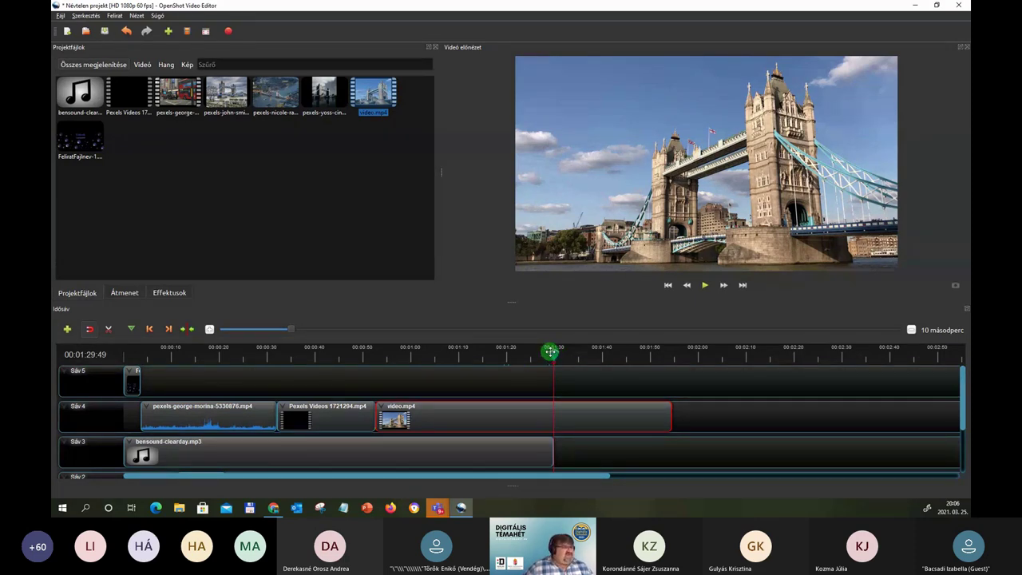
left_click_drag(551, 352, 519, 353)
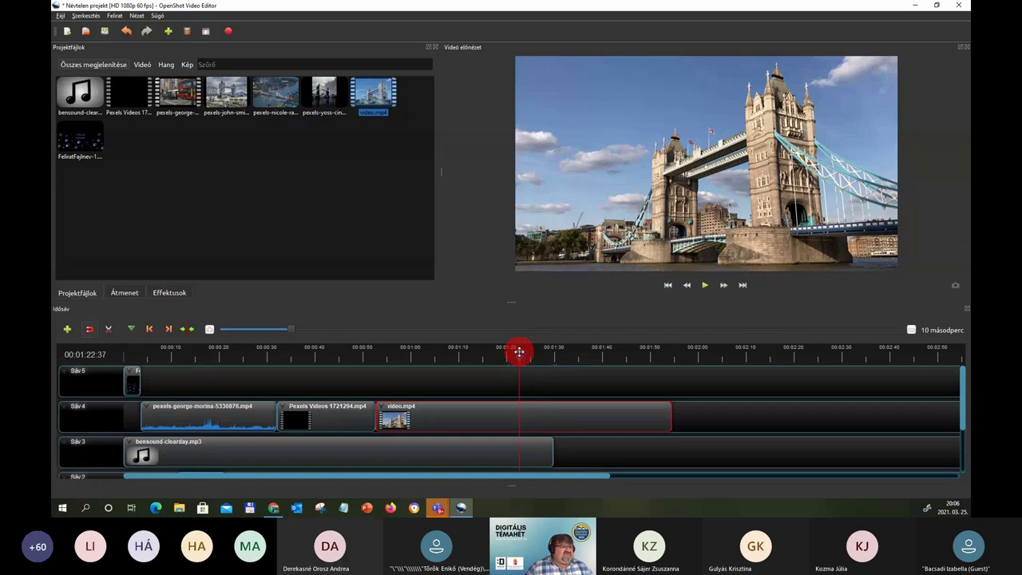
scroll(585, 387, "down", 1)
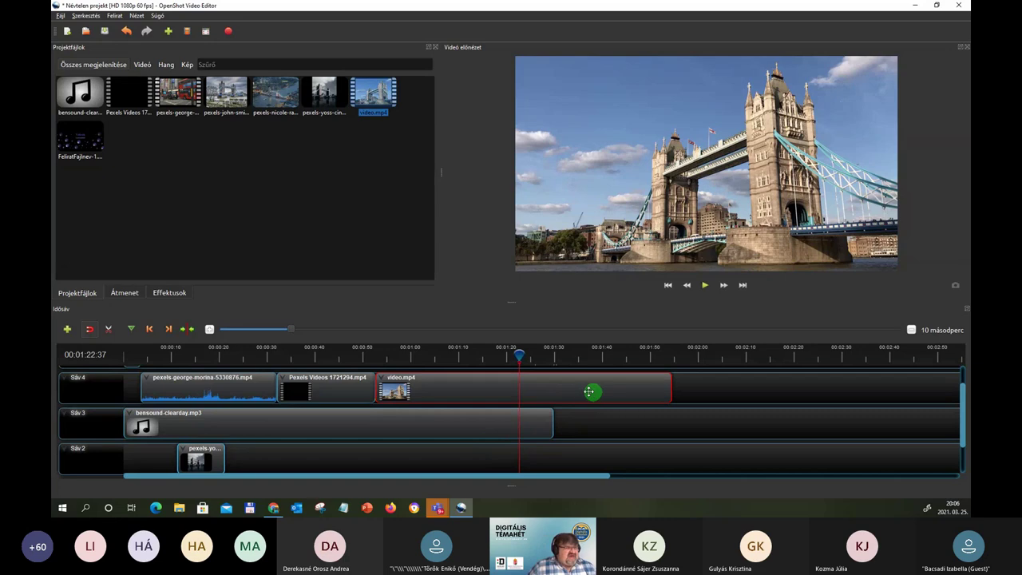
left_click_drag(520, 351, 564, 355)
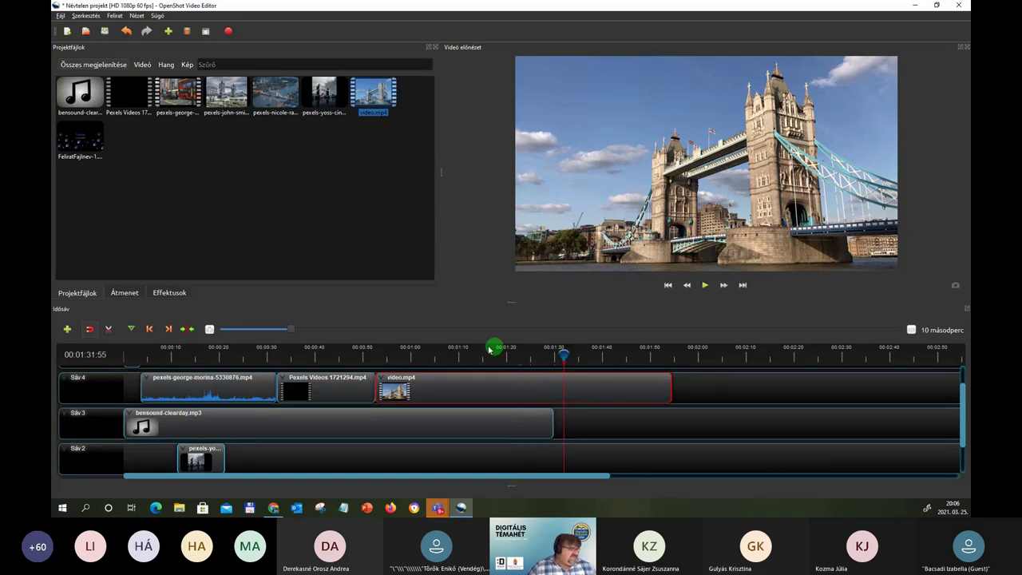
Step: Place the playhead precisely at the end of the background music on Sáv 3, at 00:01:29:50
left_click(208, 329)
left_click(208, 330)
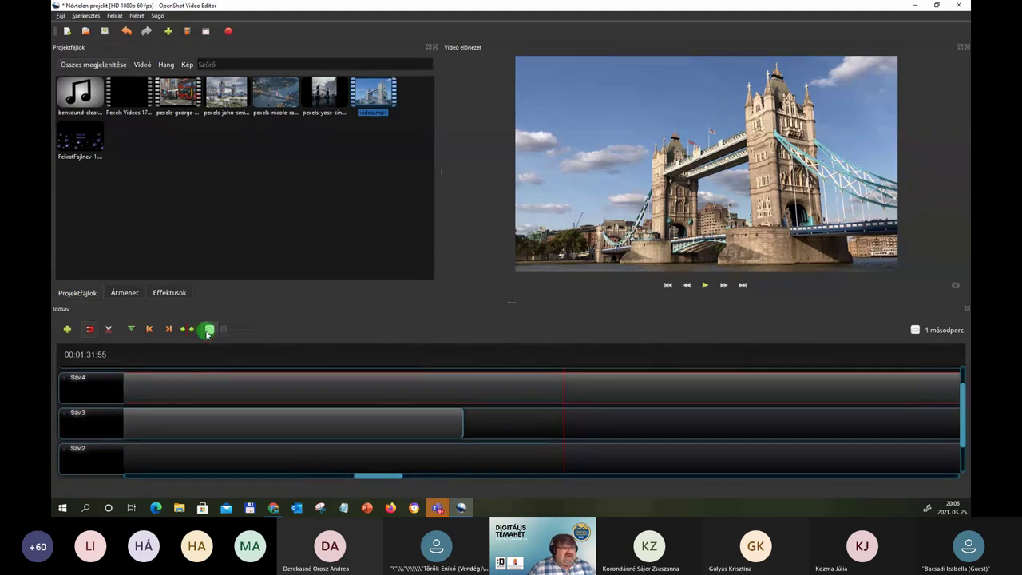
left_click_drag(378, 477, 386, 478)
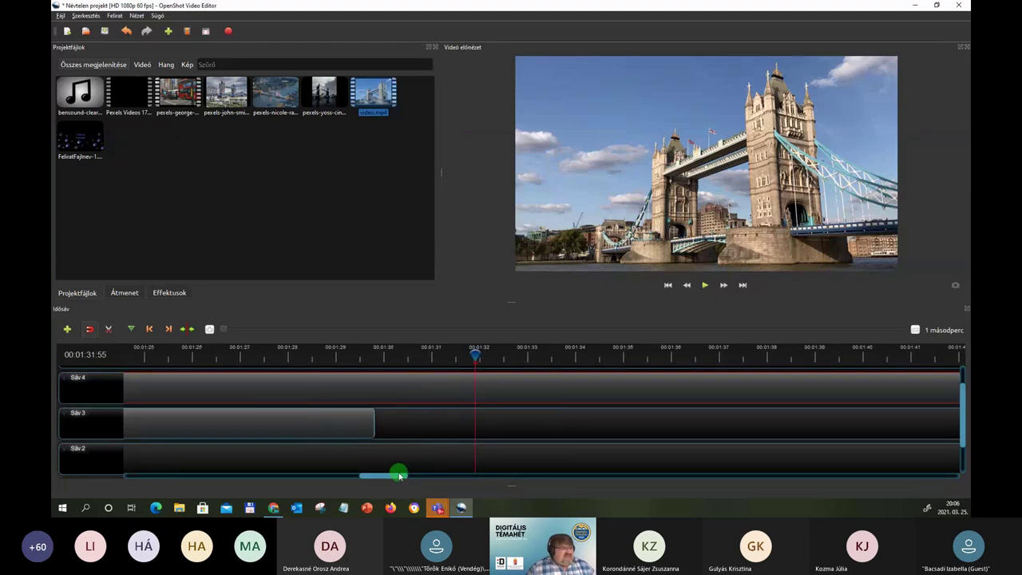
left_click_drag(475, 351, 375, 354)
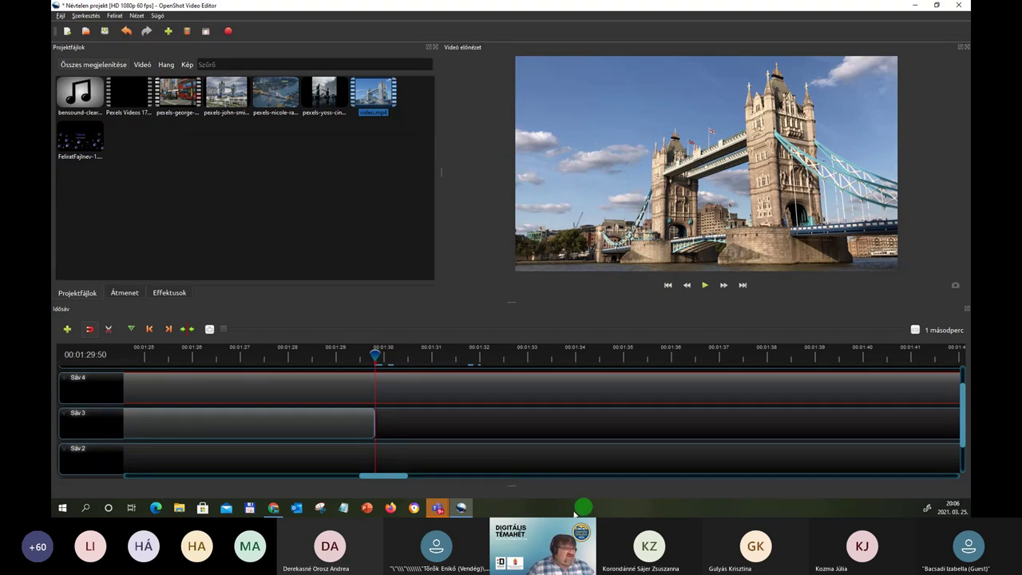
mouse_move(402, 478)
left_mouse_down()
mouse_move(320, 477)
mouse_move(434, 476)
mouse_move(393, 479)
left_mouse_up()
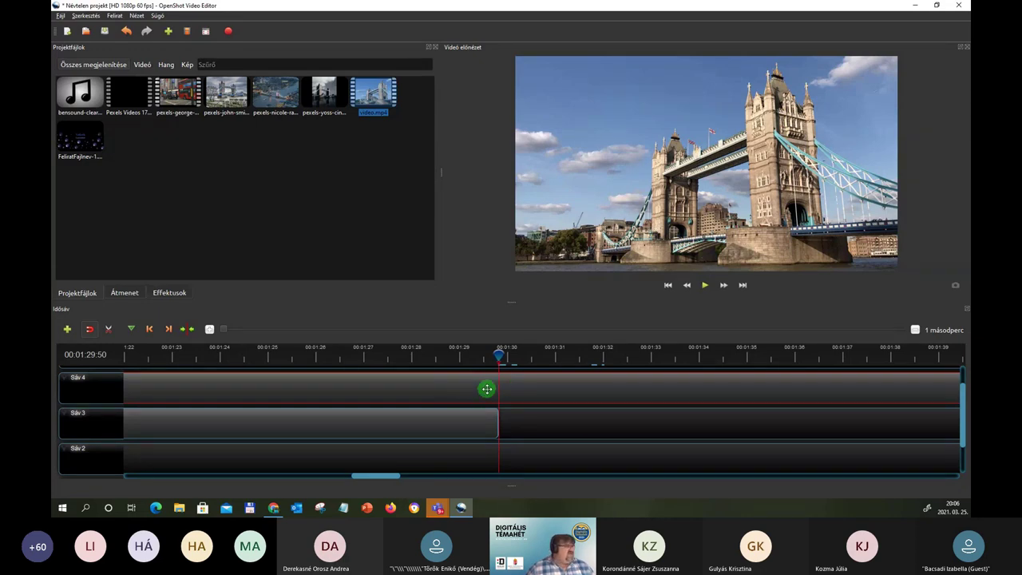
Step: Split video.mp4 on Sáv 4 with the razor at the music's end and again at about 1:33
left_click(109, 331)
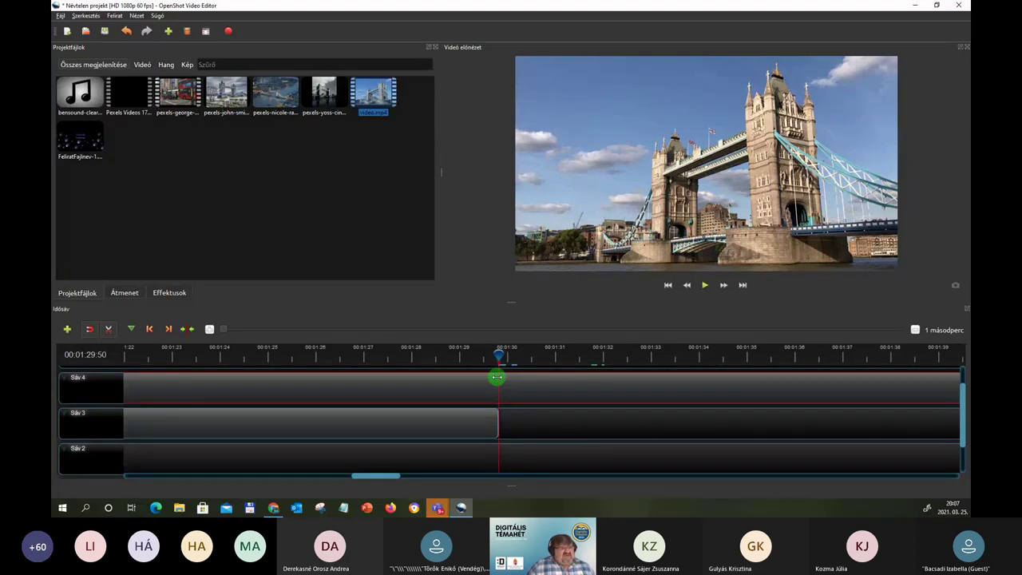
left_click(499, 380)
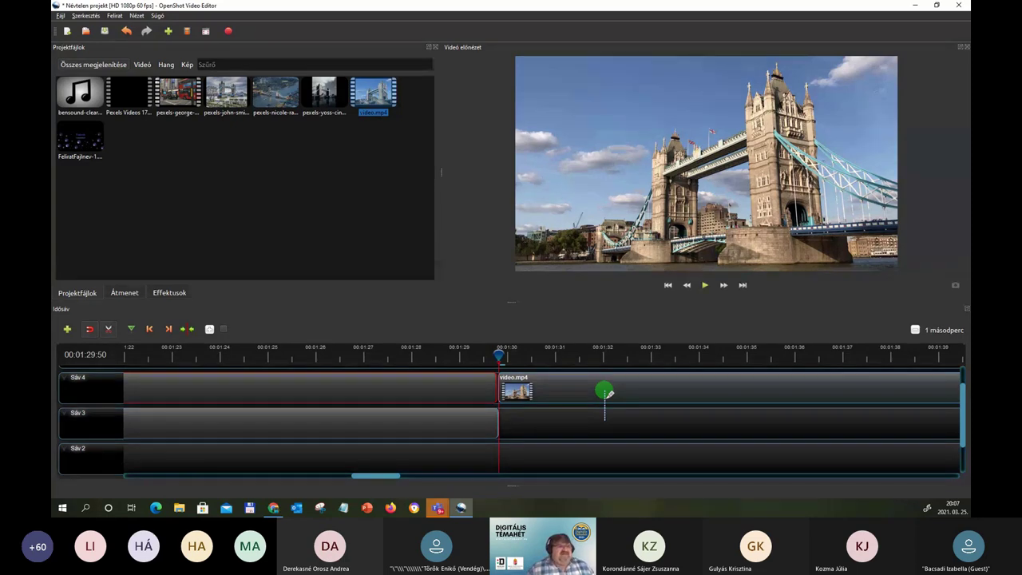
left_click(654, 380)
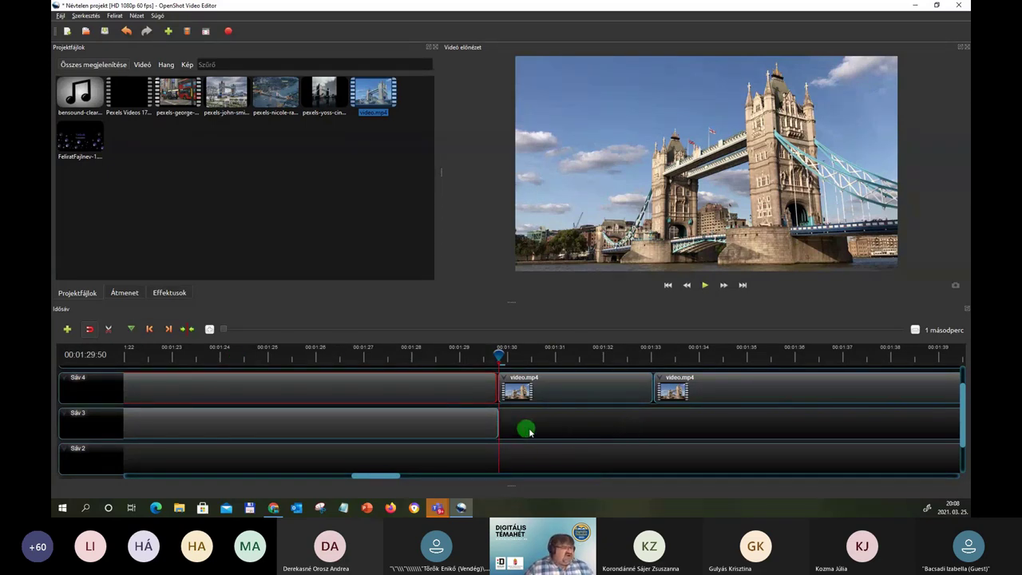
Step: Move the two video.mp4 pieces beyond the music's end apart, and delete both from Sáv 4
left_click(582, 391)
left_click_drag(582, 391, 730, 433)
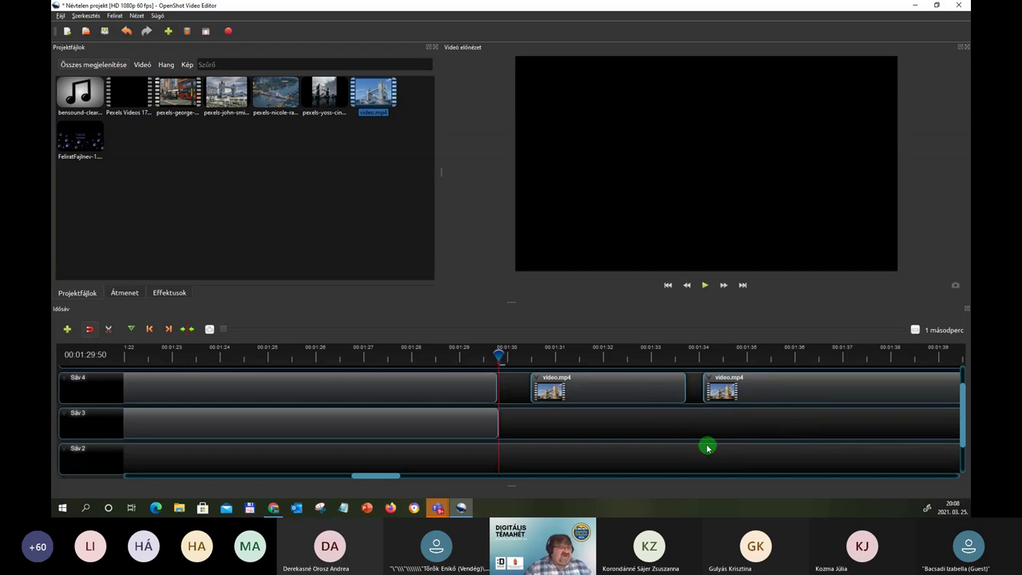
left_click(636, 391)
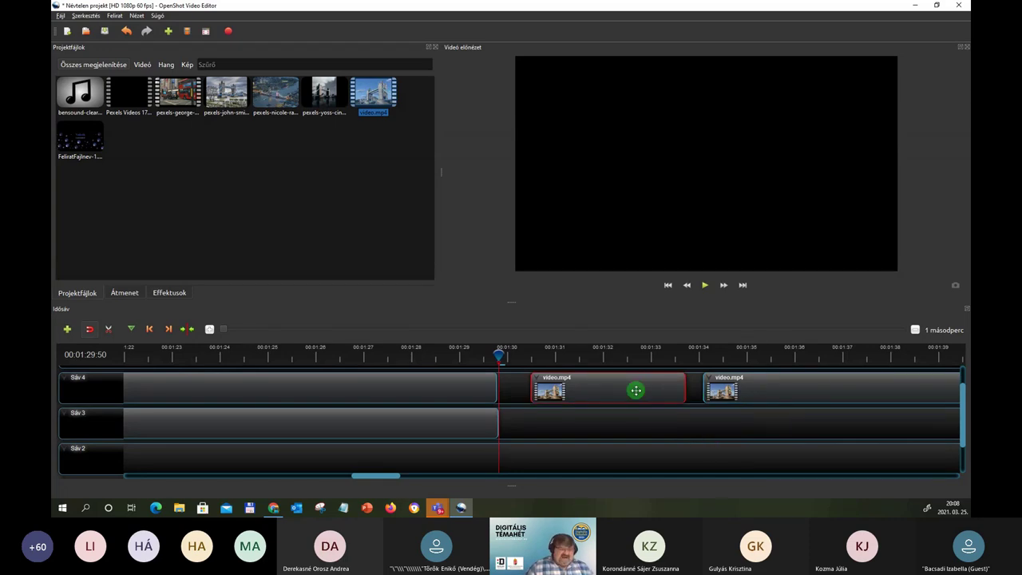
key("Delete")
left_click(753, 383)
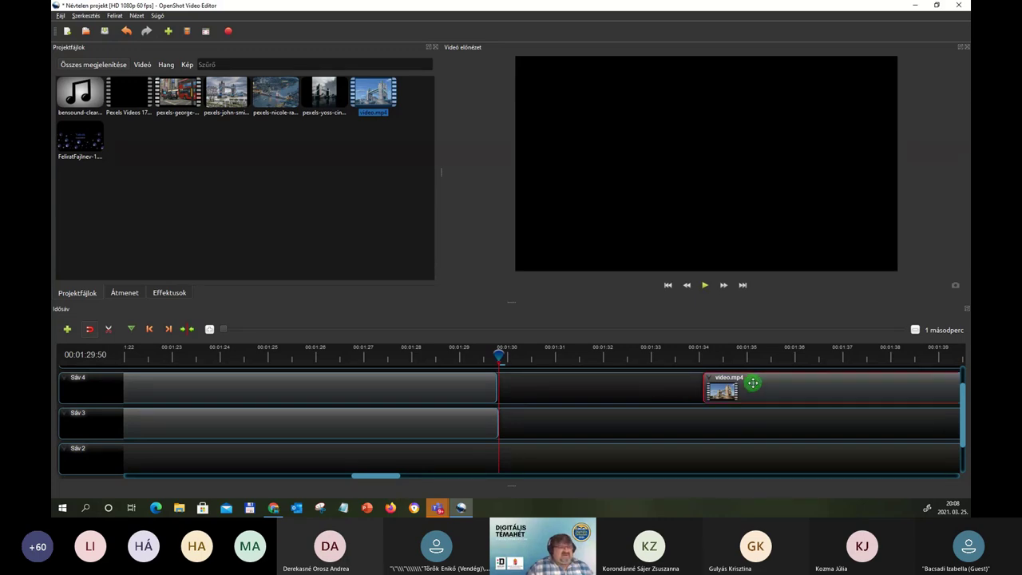
key("Delete")
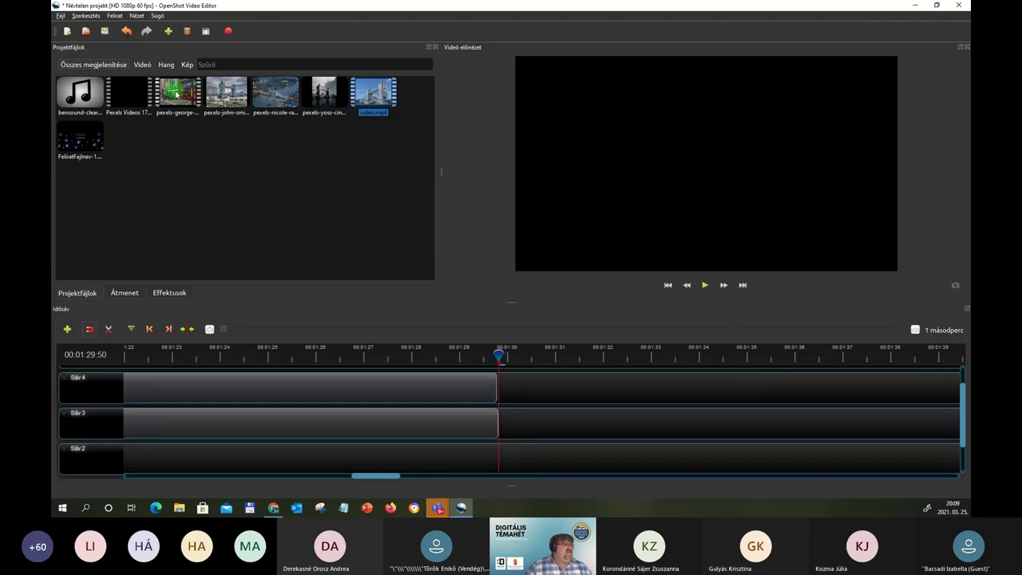
Step: Add the bus clip to Sáv 4 at about 1:30, and split it with the razor at about 1:33 and 1:35.5
left_click_drag(176, 94, 628, 392)
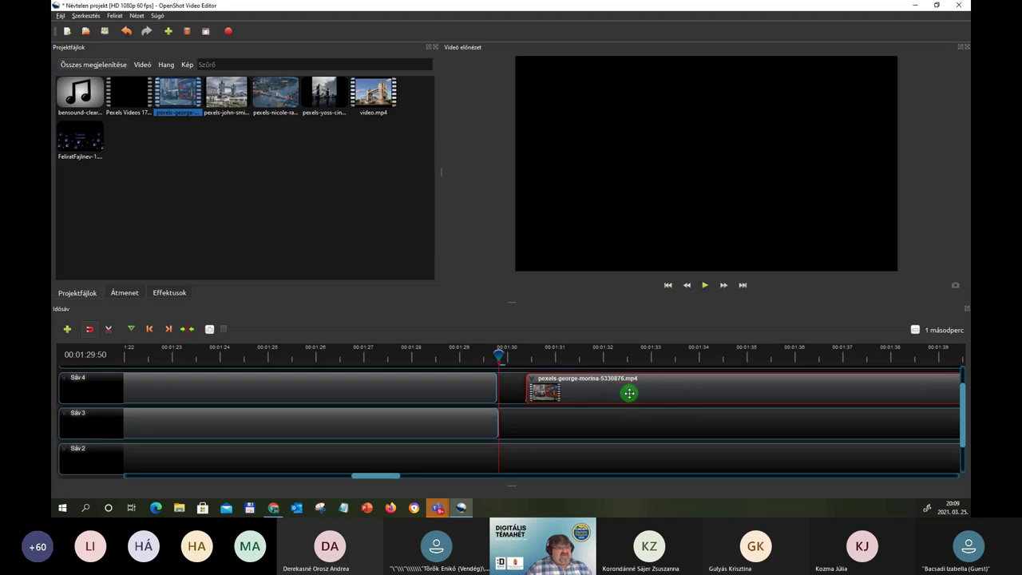
left_click(111, 330)
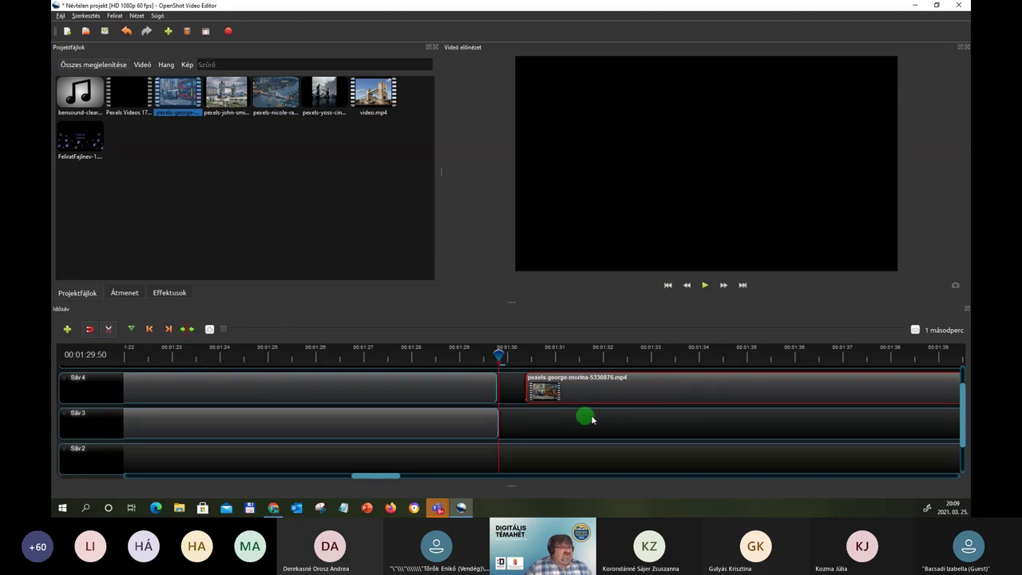
left_click(651, 379)
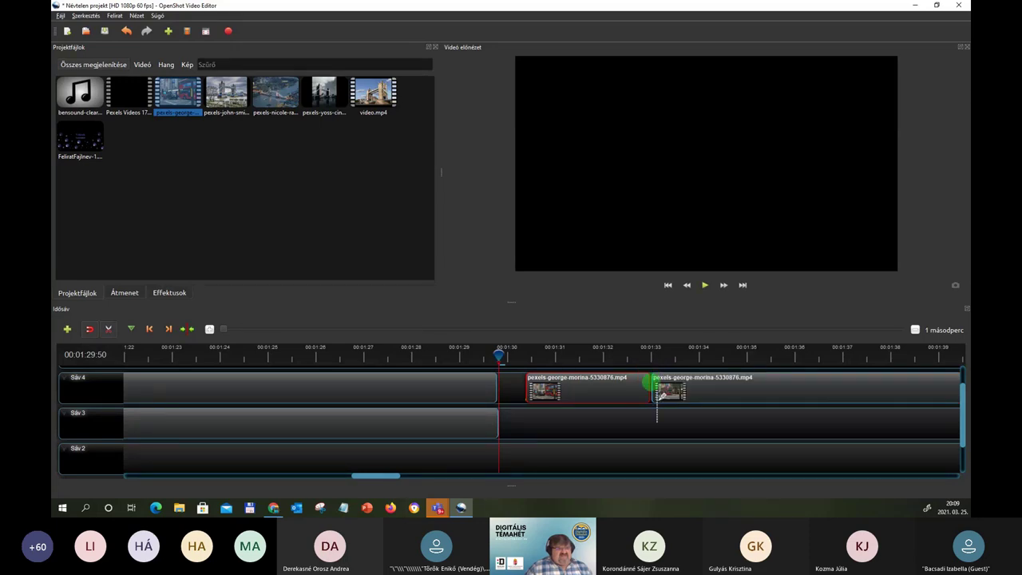
left_click(772, 378)
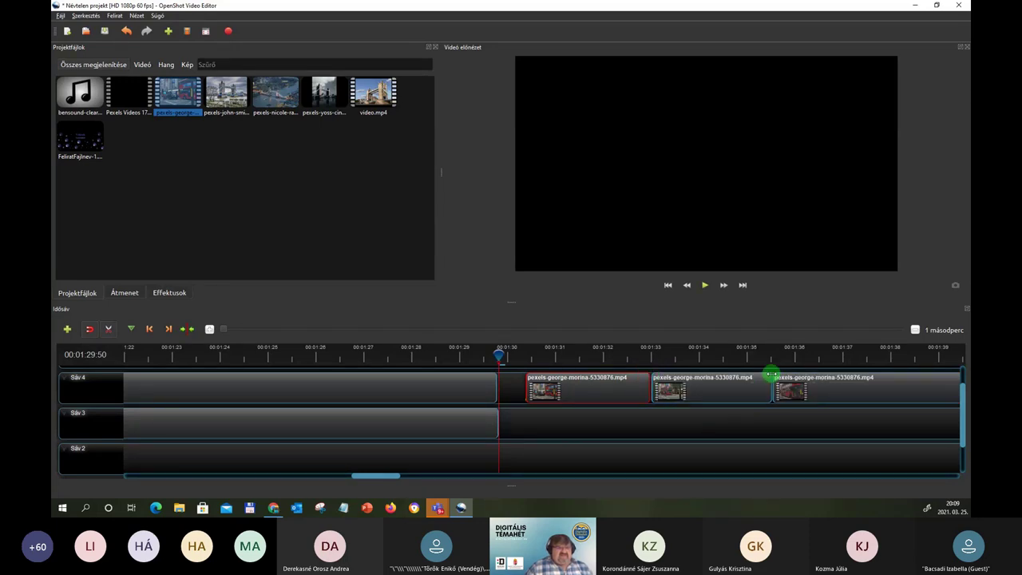
left_click(106, 331)
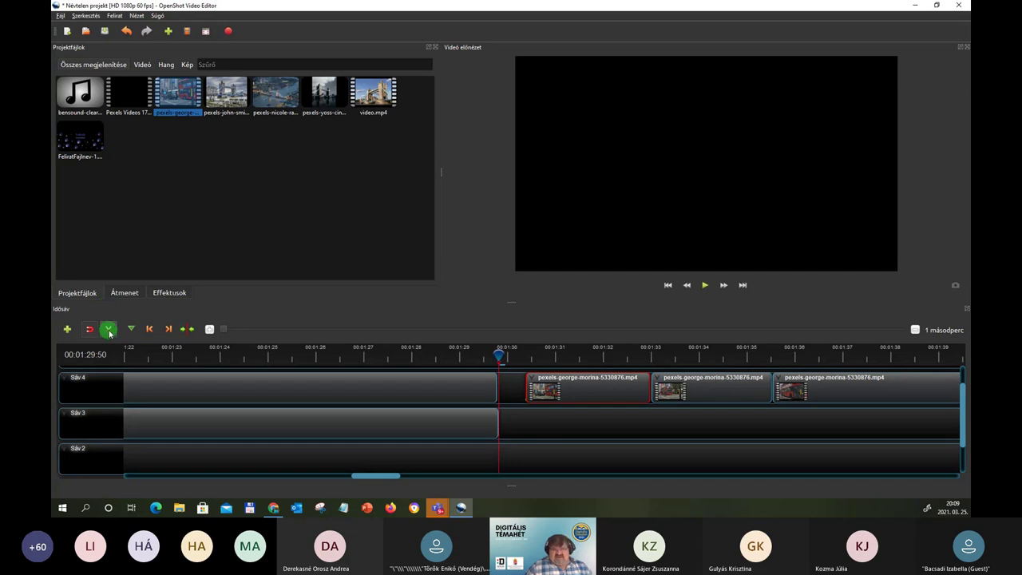
Step: Delete the middle piece of the split bus clip, and move its last piece directly against the first one
left_click(726, 387)
key("Delete")
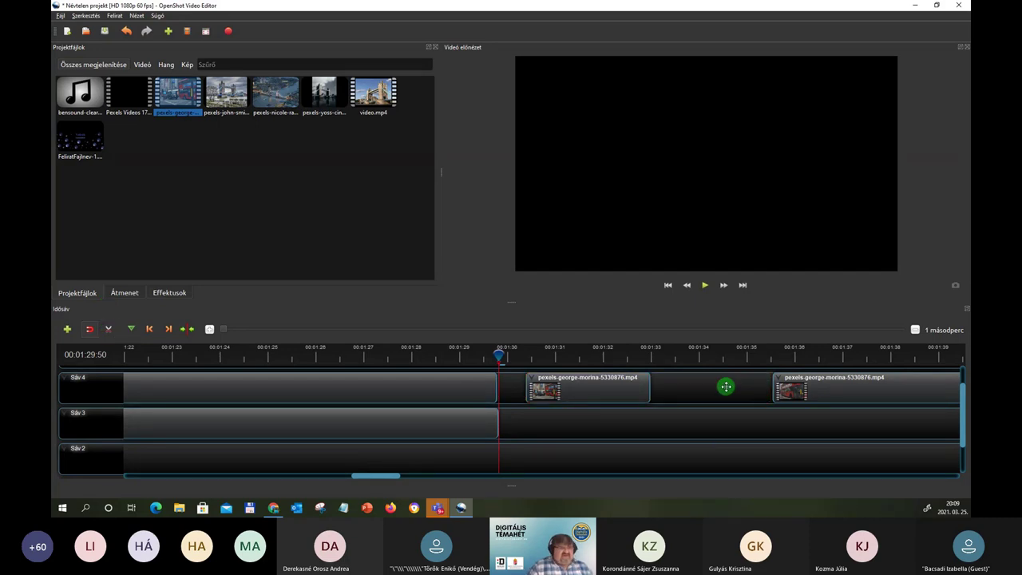
left_click_drag(811, 392, 705, 389)
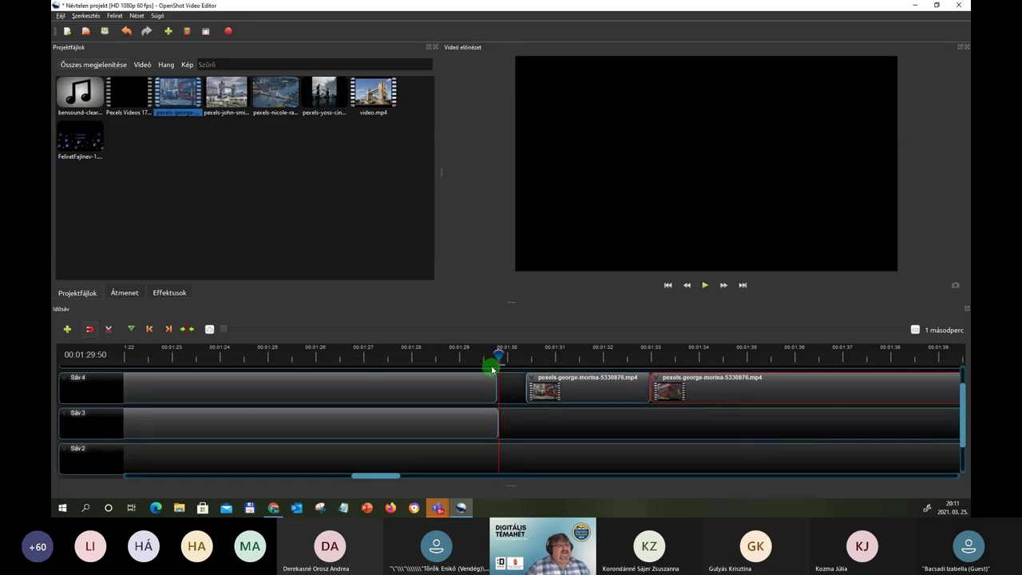
Step: Move the playhead to about 1:27, and enlarge the timeline area until all five tracks fit
left_click_drag(495, 355, 364, 353)
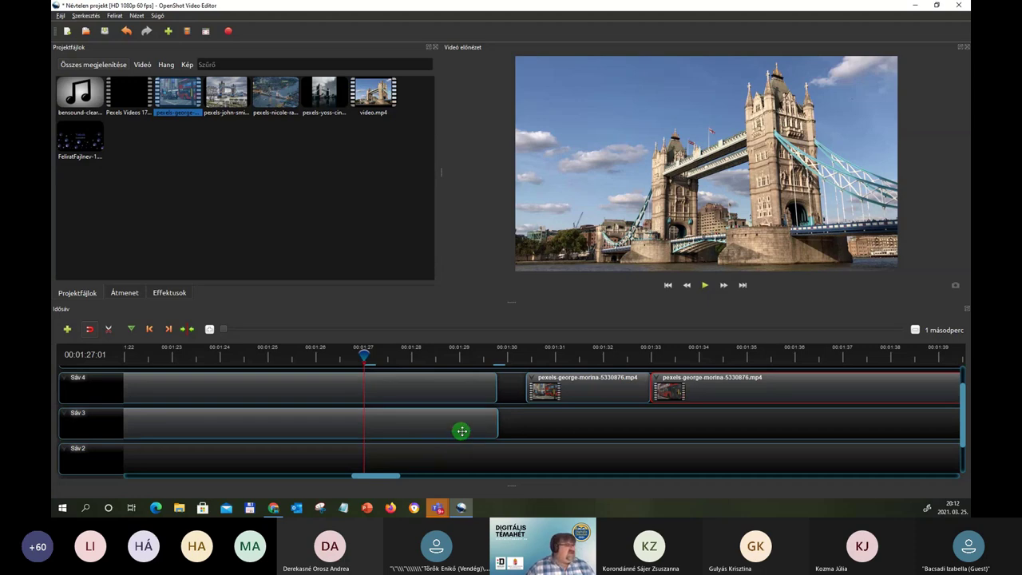
left_click(393, 478)
left_click_drag(394, 477, 259, 478)
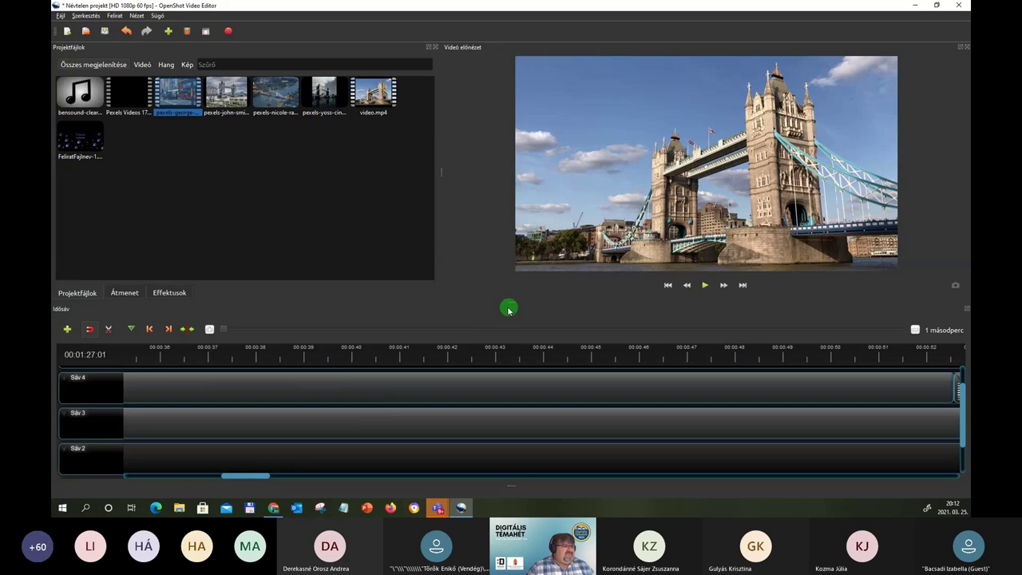
left_click_drag(514, 301, 527, 231)
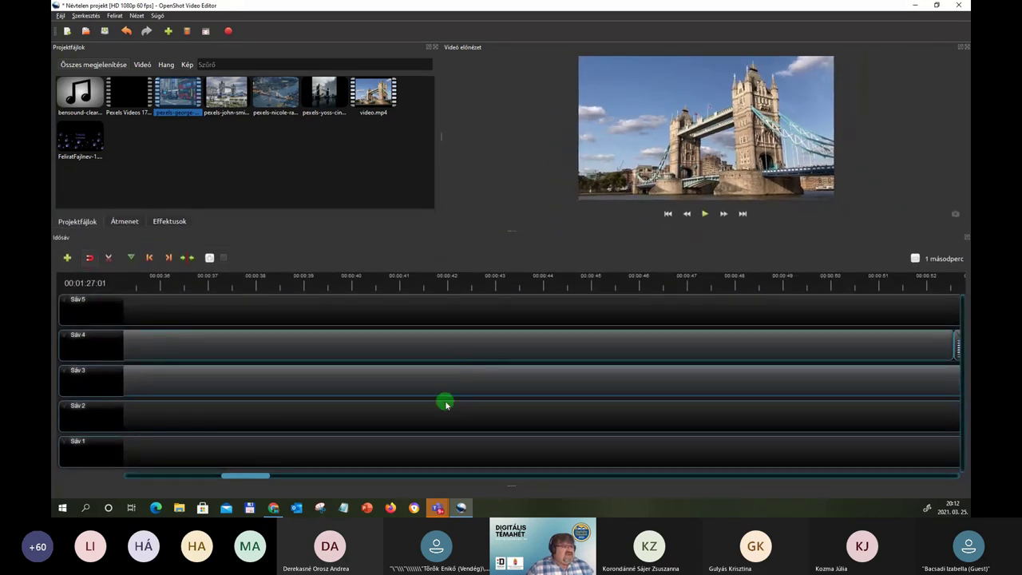
left_click_drag(261, 473, 133, 475)
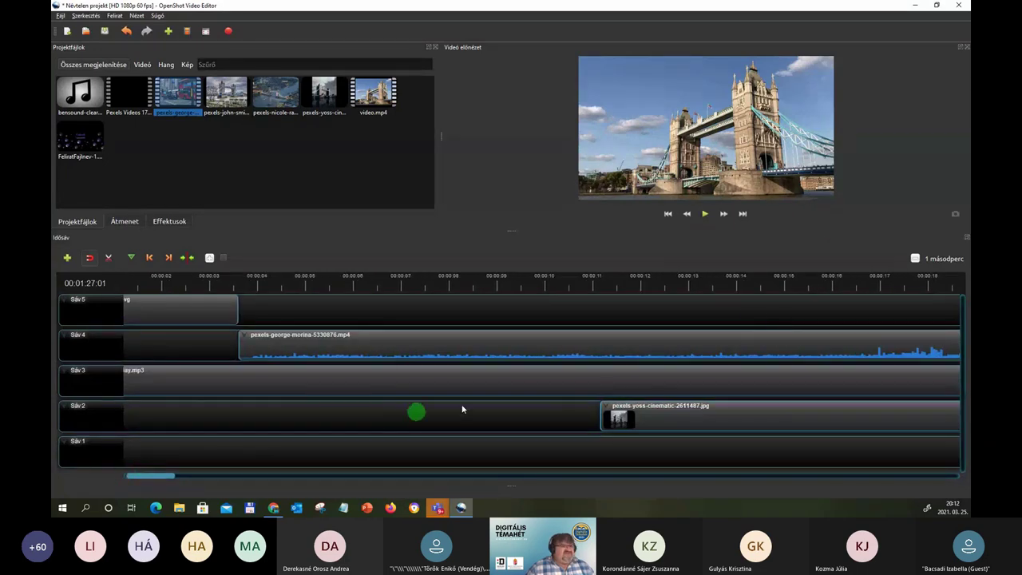
scroll(915, 265, "up", 3)
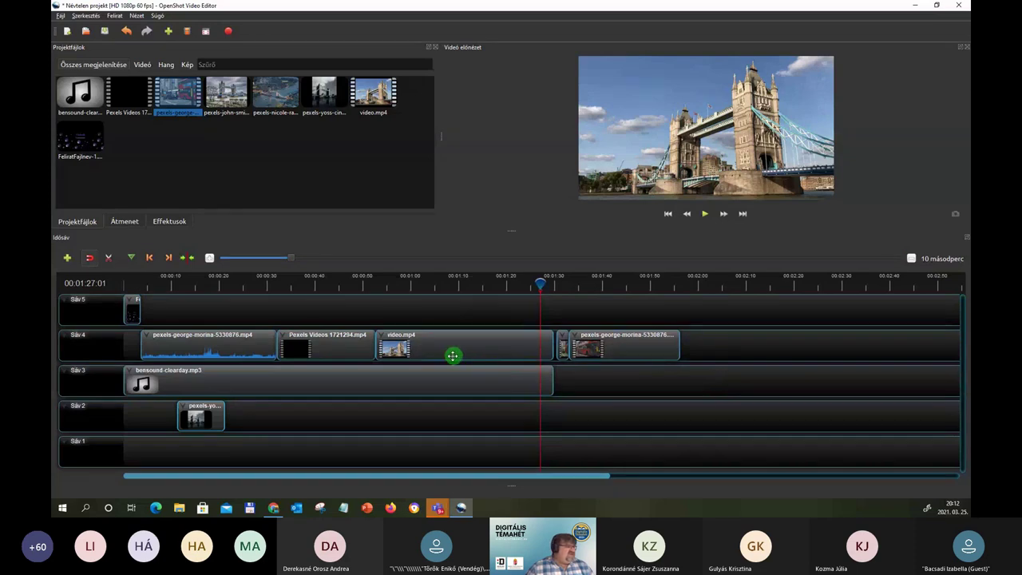
Step: Delete the two remaining bus clip pieces beyond the music's end from Sáv 4
left_click(633, 345)
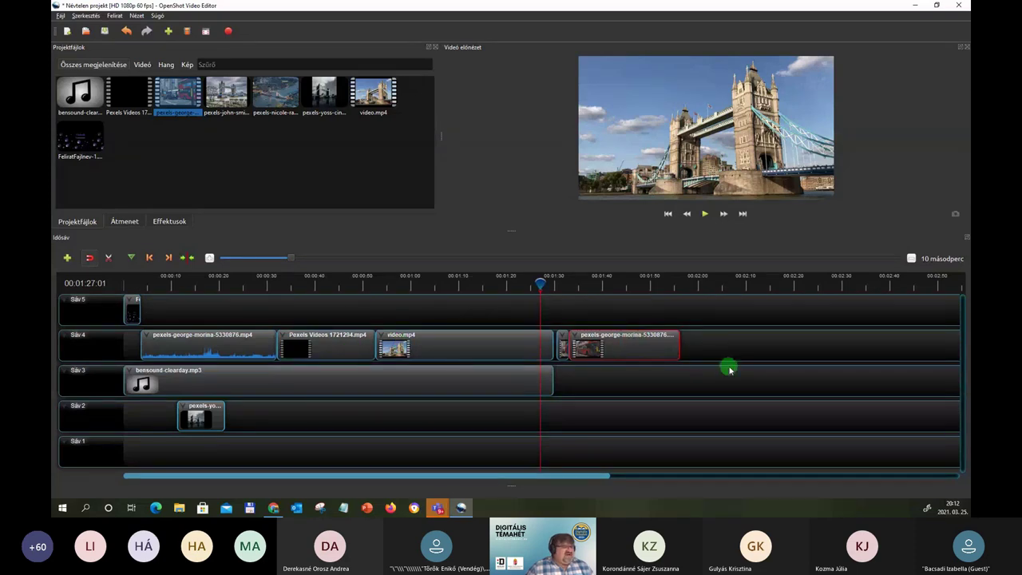
key("Delete")
left_click(564, 342)
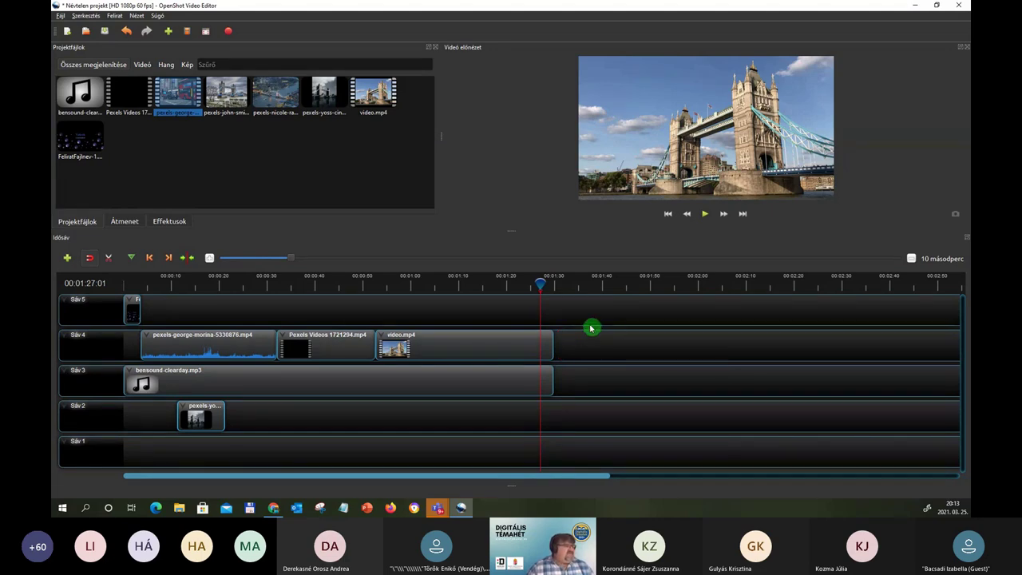
Step: Move the black-and-white bridge clip from Sáv 2 to Sáv 5 at about 0:36, and preview the overlay at about 0:41
left_click(200, 415)
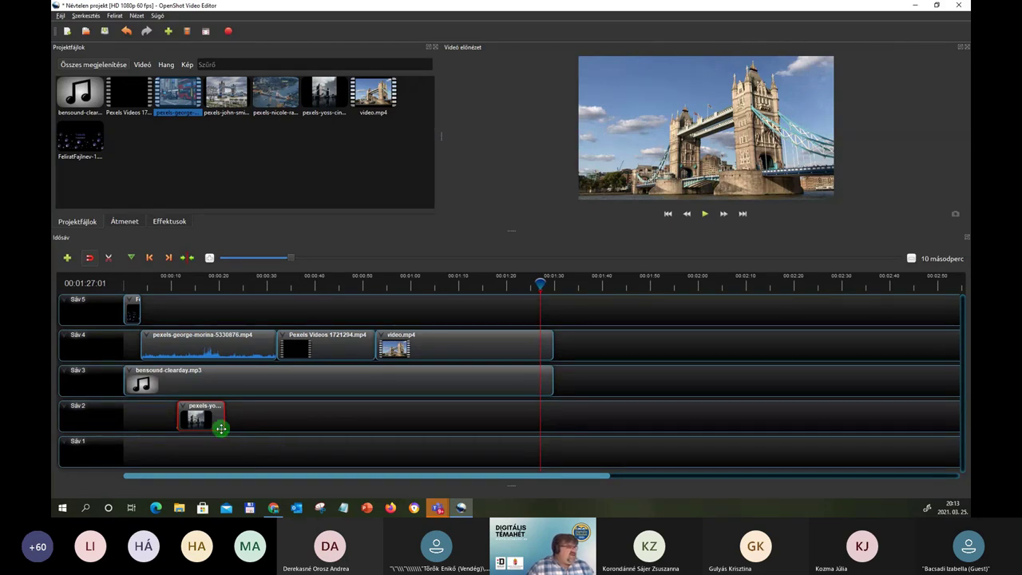
left_click_drag(221, 426, 343, 313)
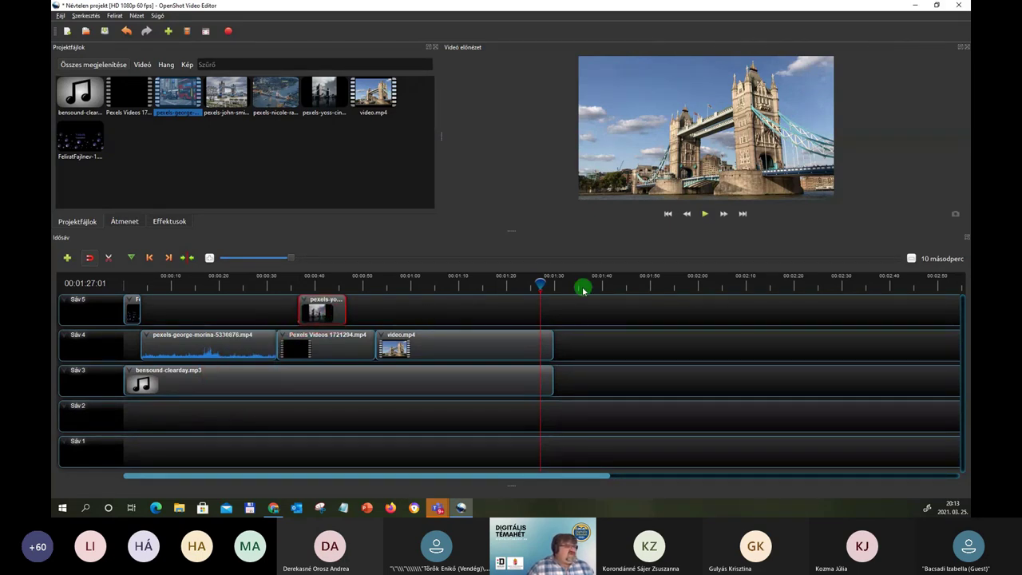
left_click_drag(539, 279, 307, 280)
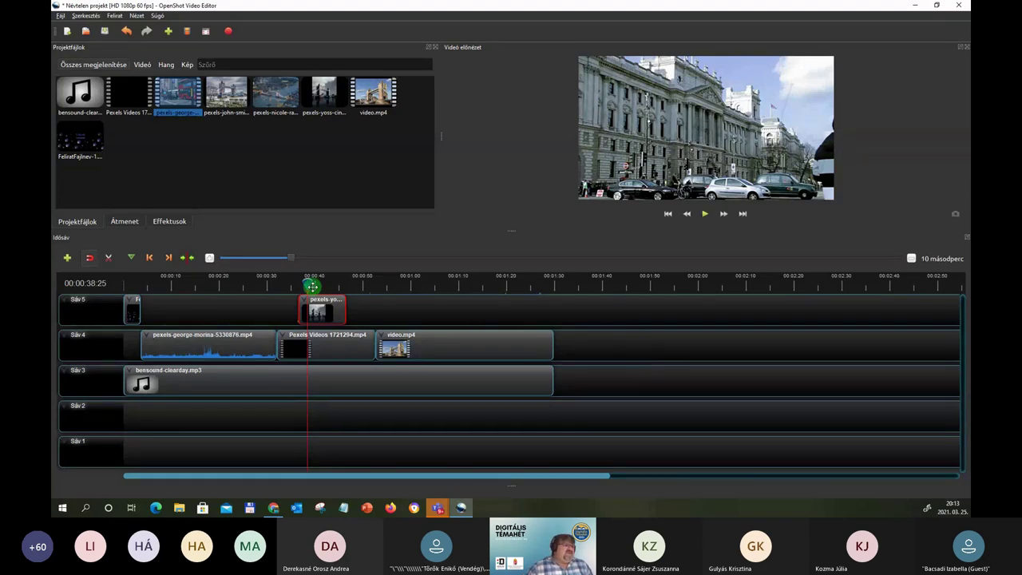
left_click_drag(309, 284, 320, 283)
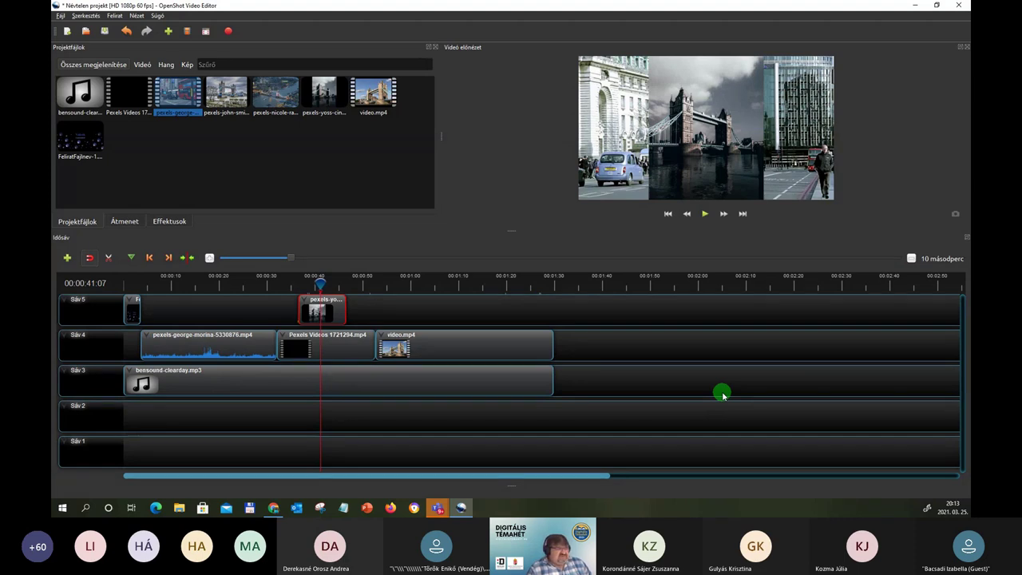
left_click(476, 349)
right_click(477, 349)
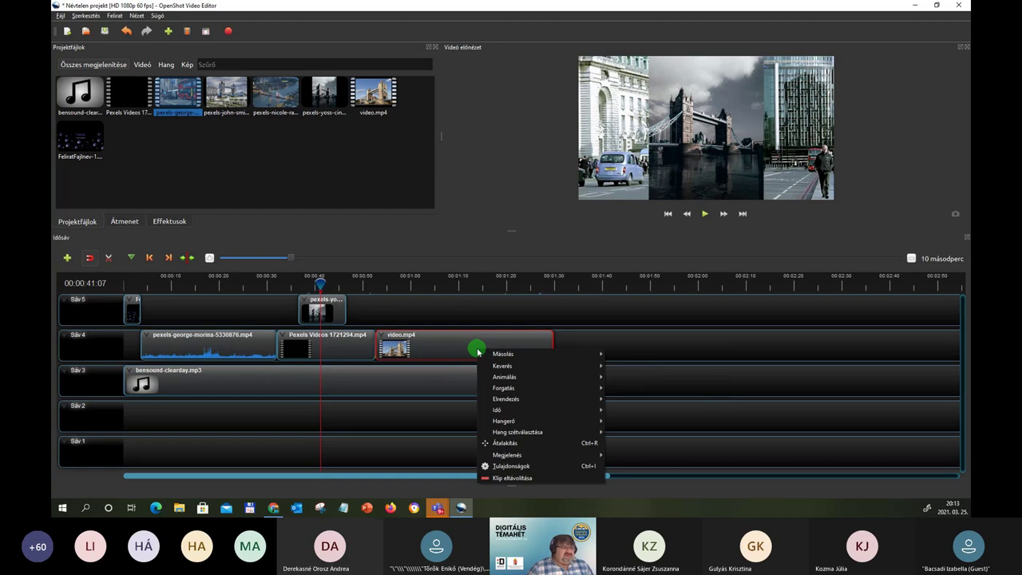
mouse_move(533, 400)
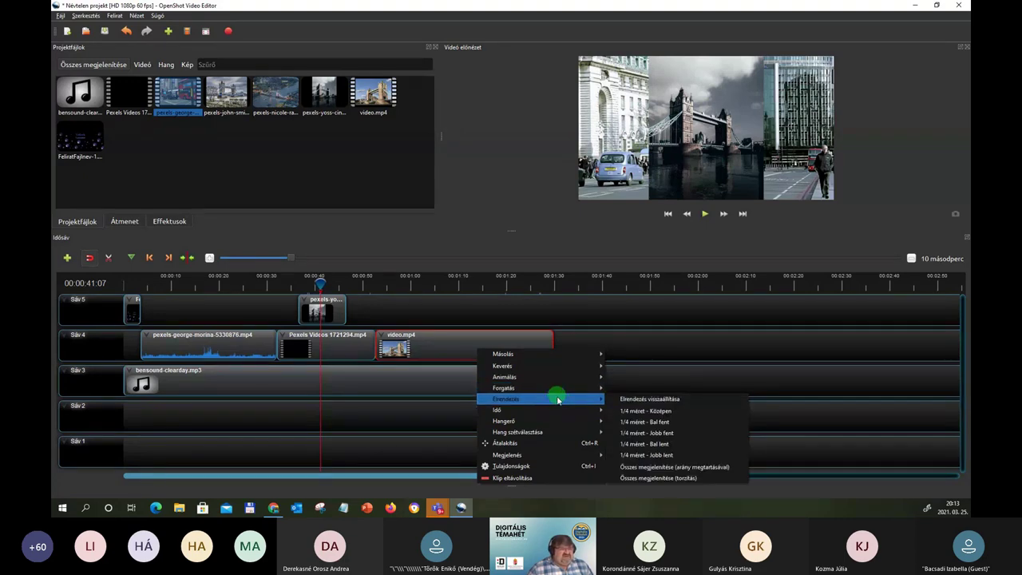
mouse_move(554, 432)
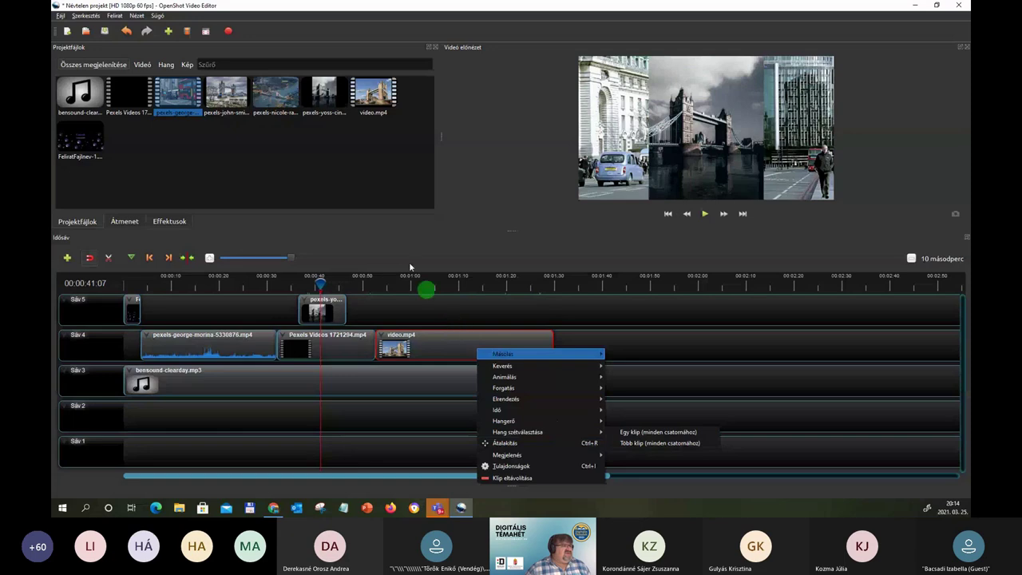
left_click(359, 228)
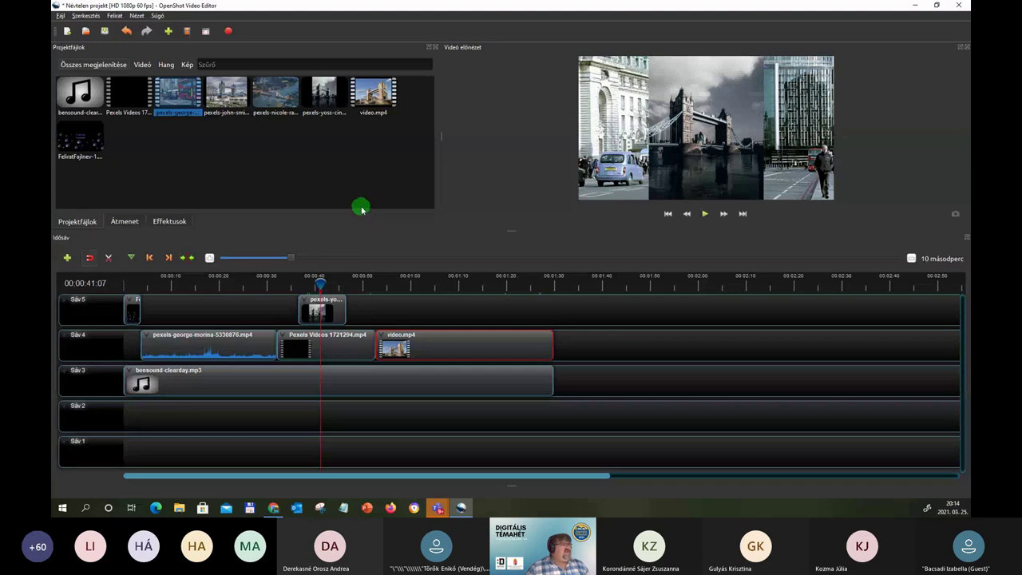
Step: Open the video export settings, and set the export file name to videó
left_click(62, 15)
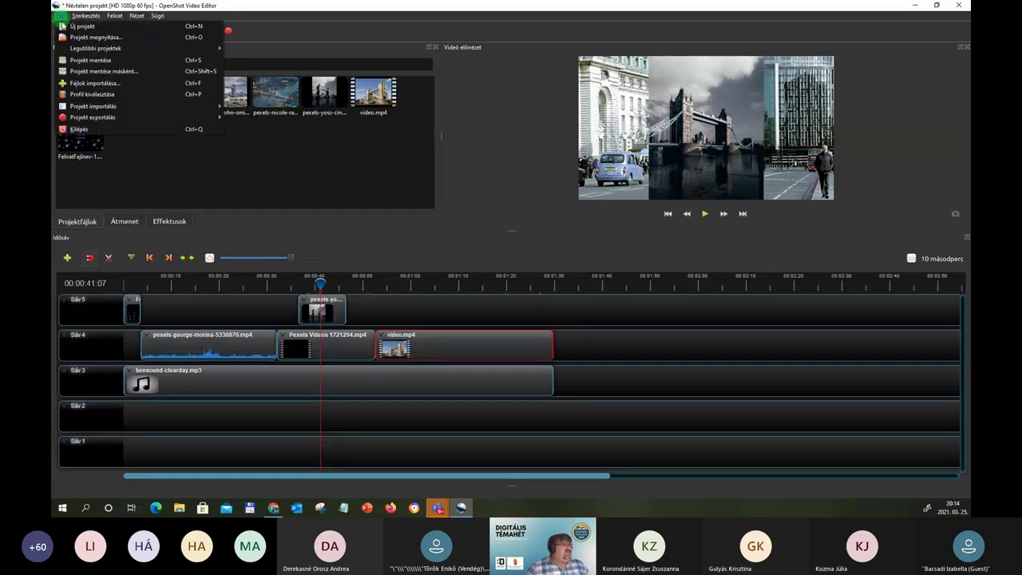
mouse_move(94, 118)
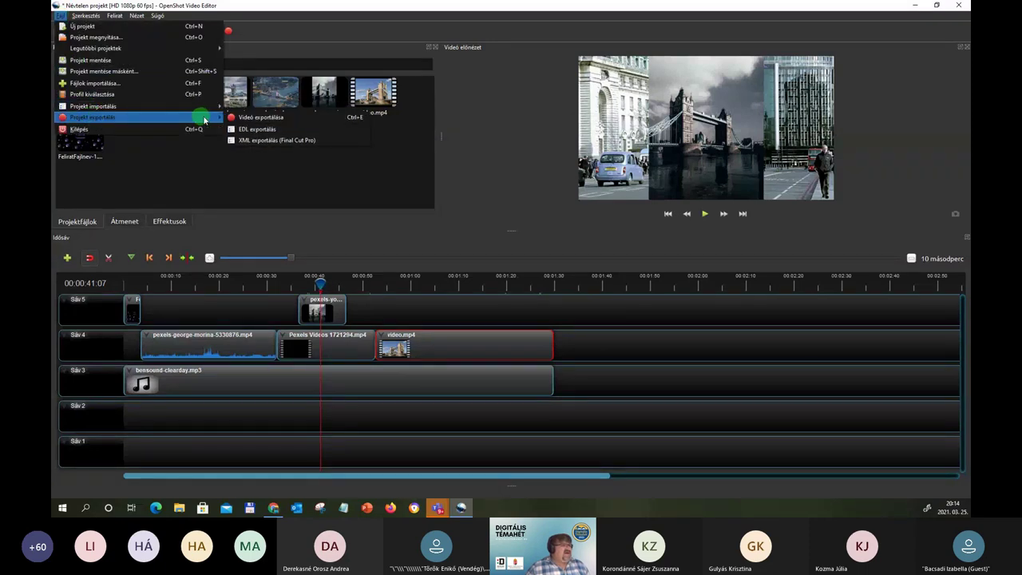
left_click(242, 130)
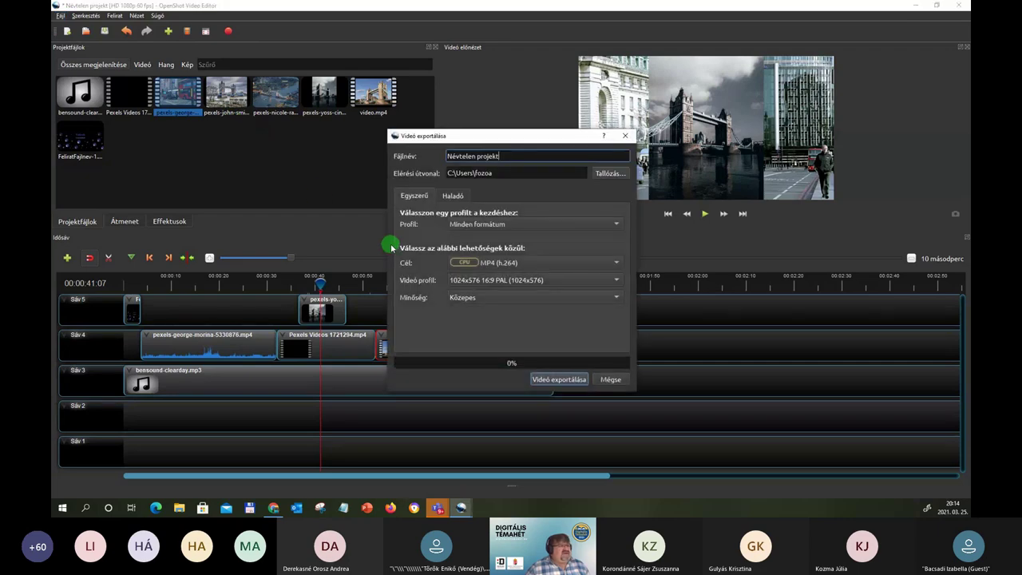
left_click_drag(512, 157, 434, 159)
type("videó")
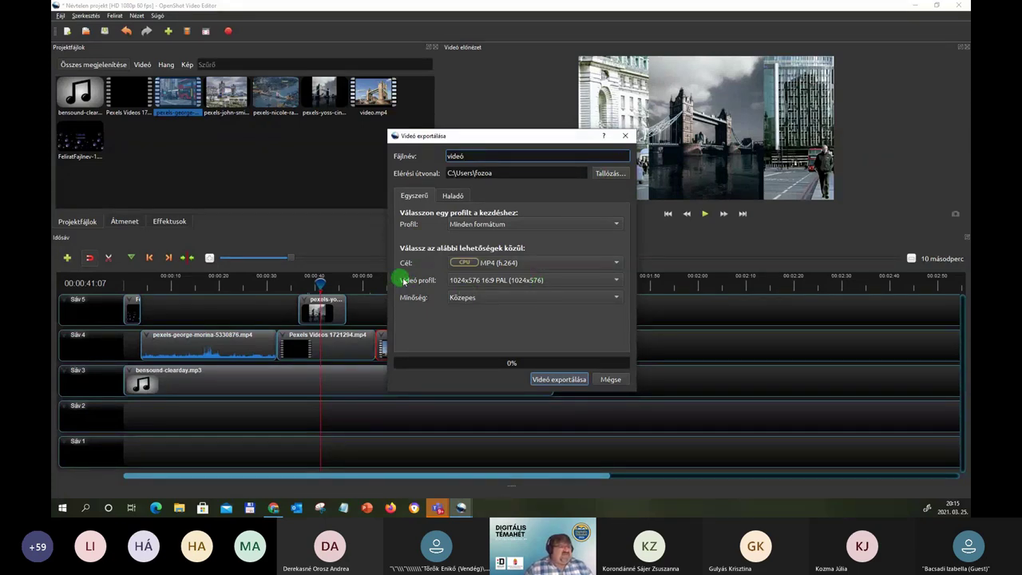
Step: Look through the available HD video profiles for the export, and close the export settings without exporting
left_click(617, 281)
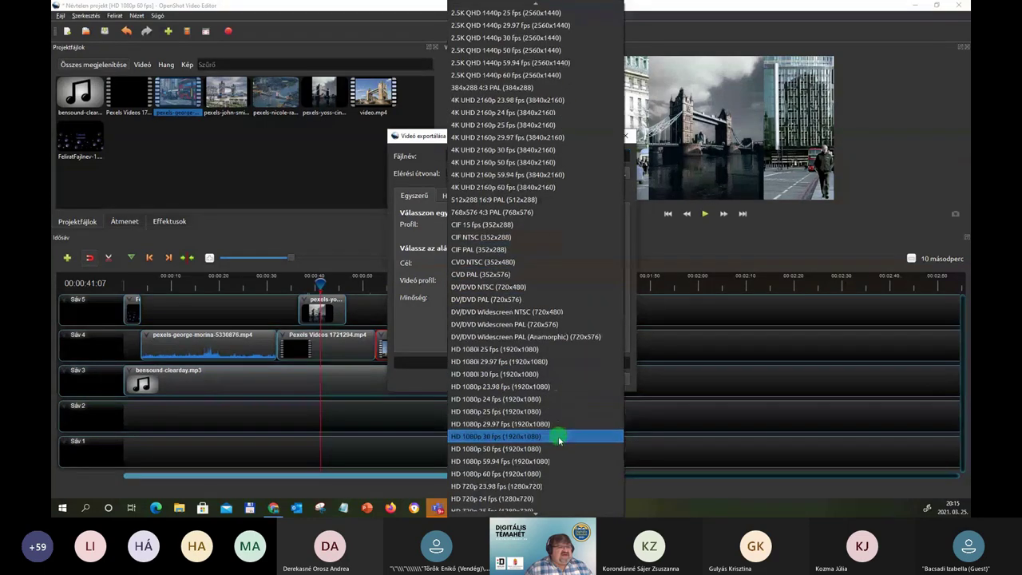
scroll(561, 436, "down", 3)
scroll(559, 440, "down", 1)
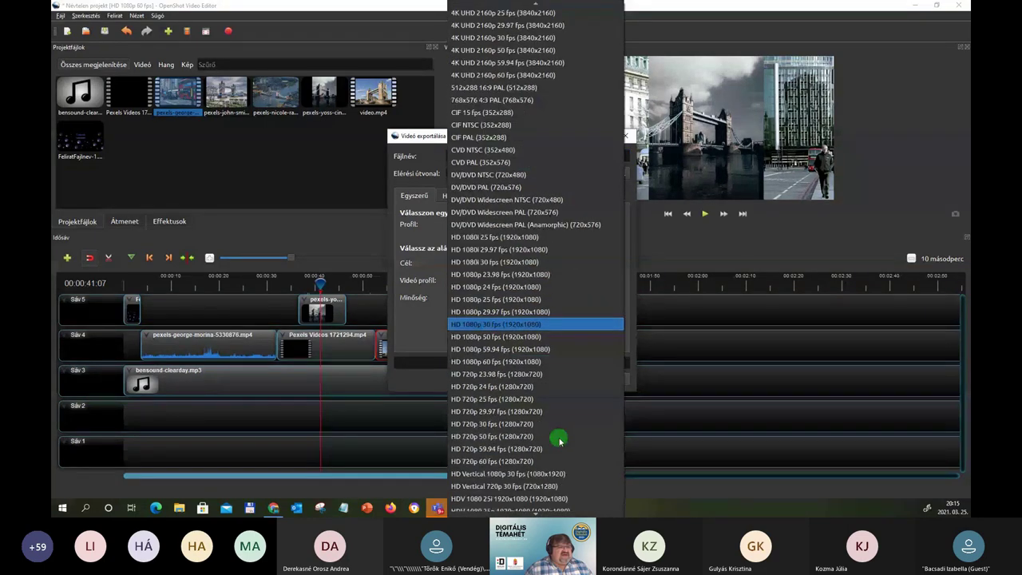
scroll(559, 436, "down", 2)
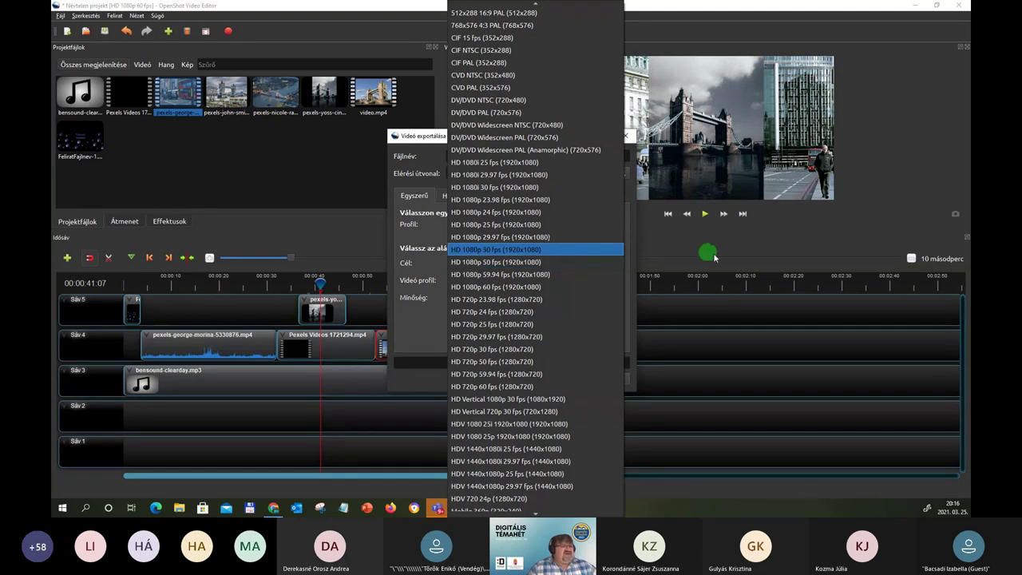
left_click(328, 239)
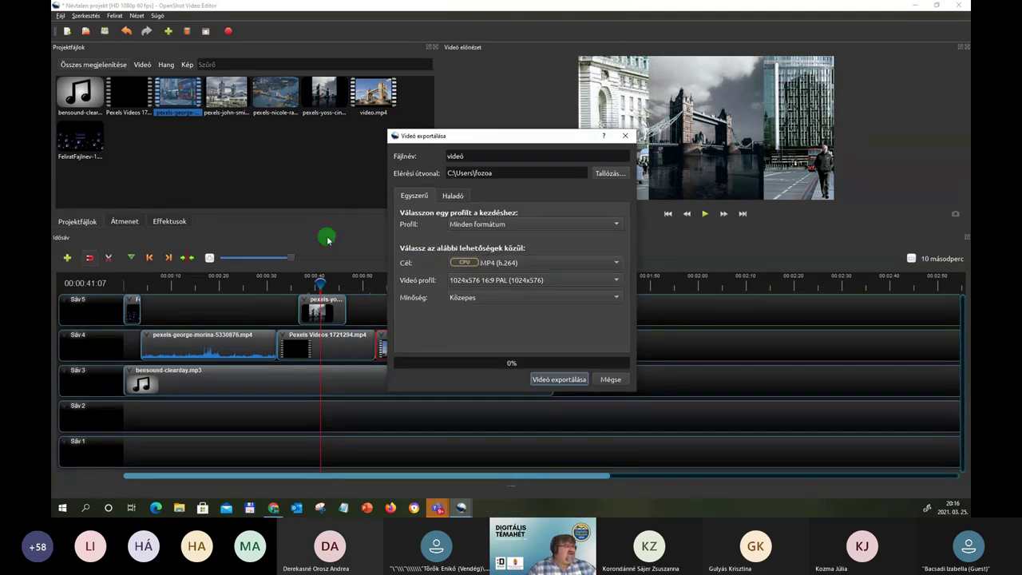
left_click(625, 137)
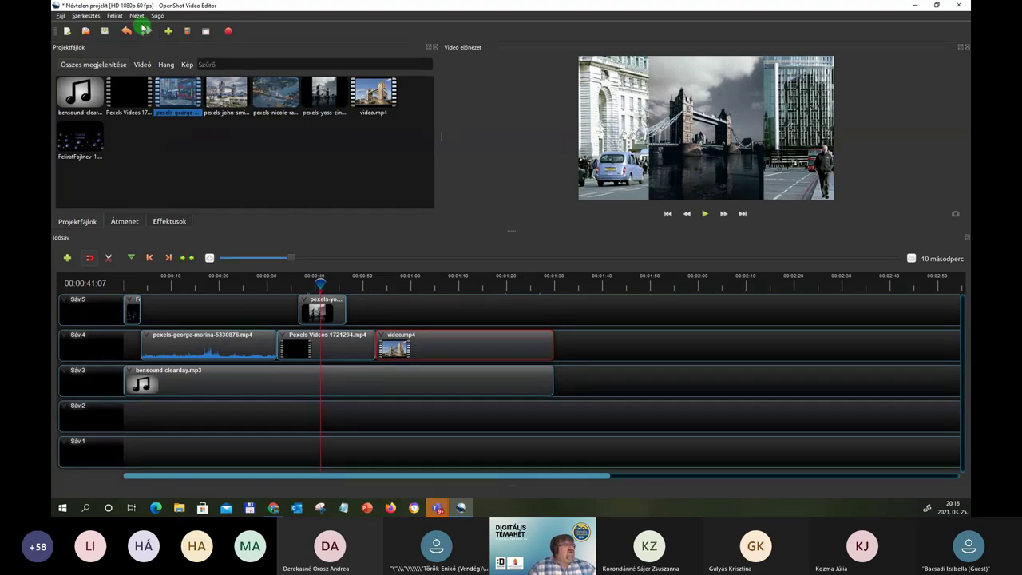
Step: Switch the workspace to the advanced view (Haladó nézet), and select the bridge clip on Sáv 5
left_click(137, 16)
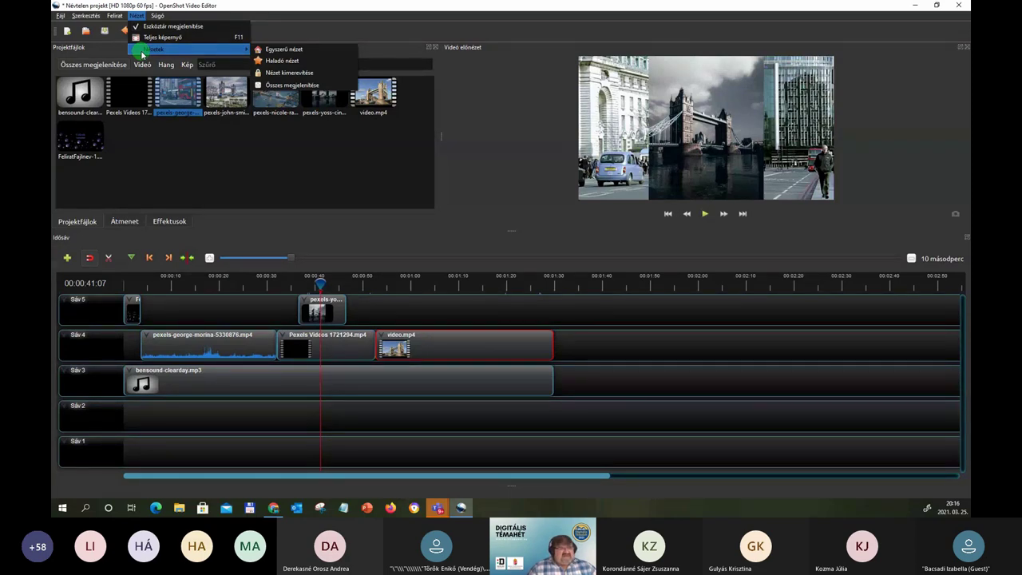
left_click(300, 62)
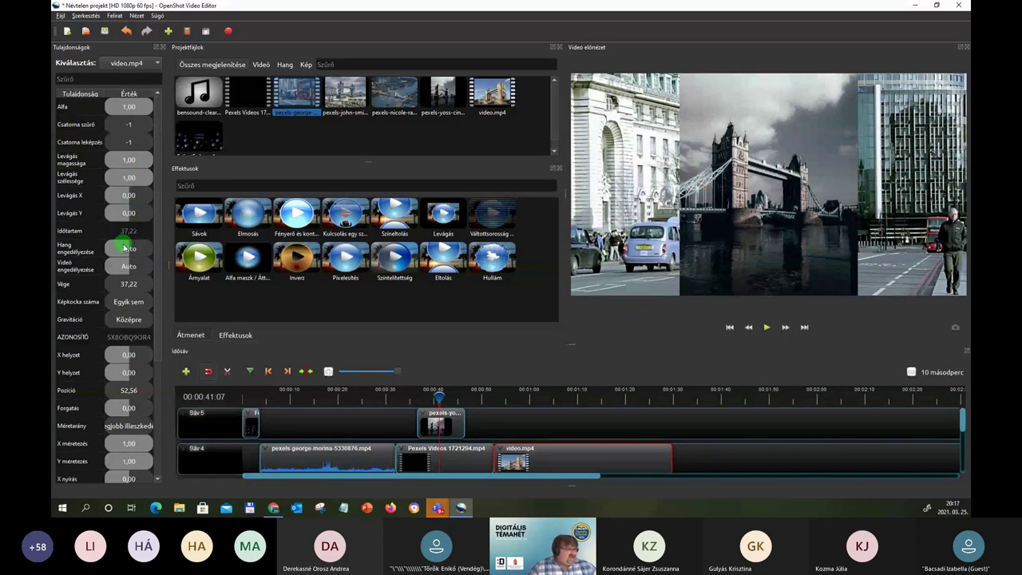
left_click(438, 426)
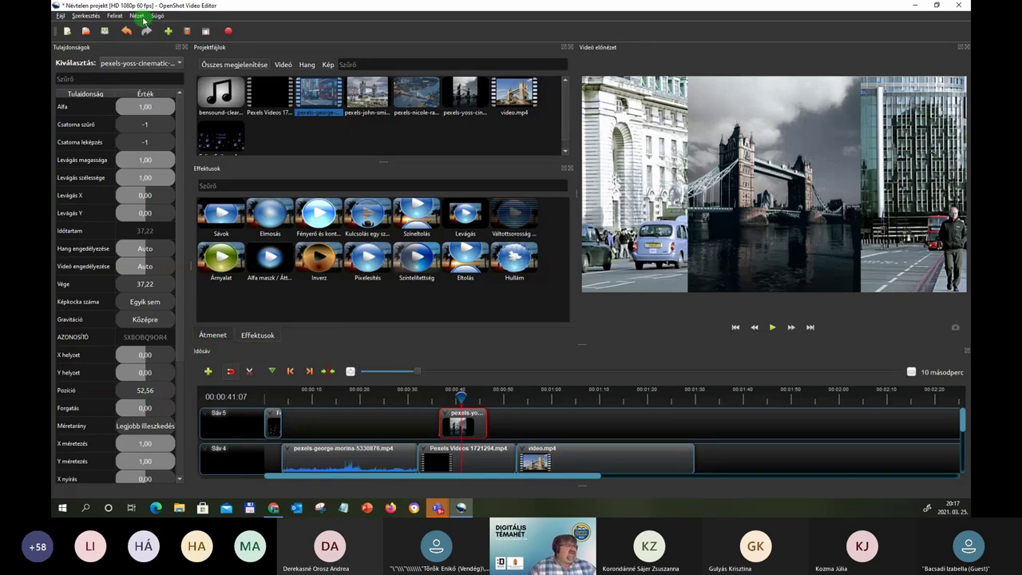
Step: Switch the workspace to the simple view (Egyszerű nézet), and enlarge the video preview by narrowing the project files area
left_click(138, 16)
mouse_move(147, 50)
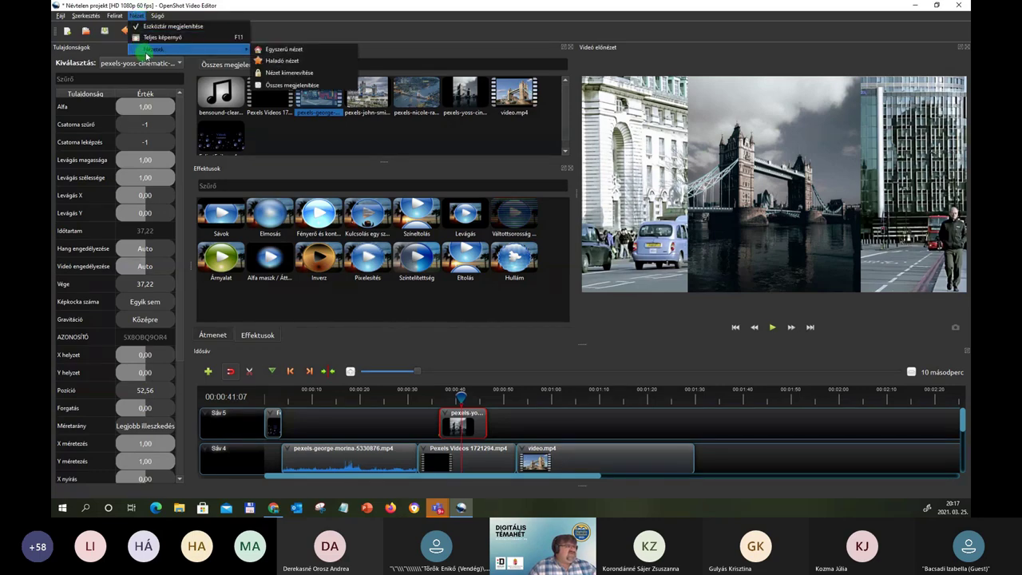
left_click(266, 50)
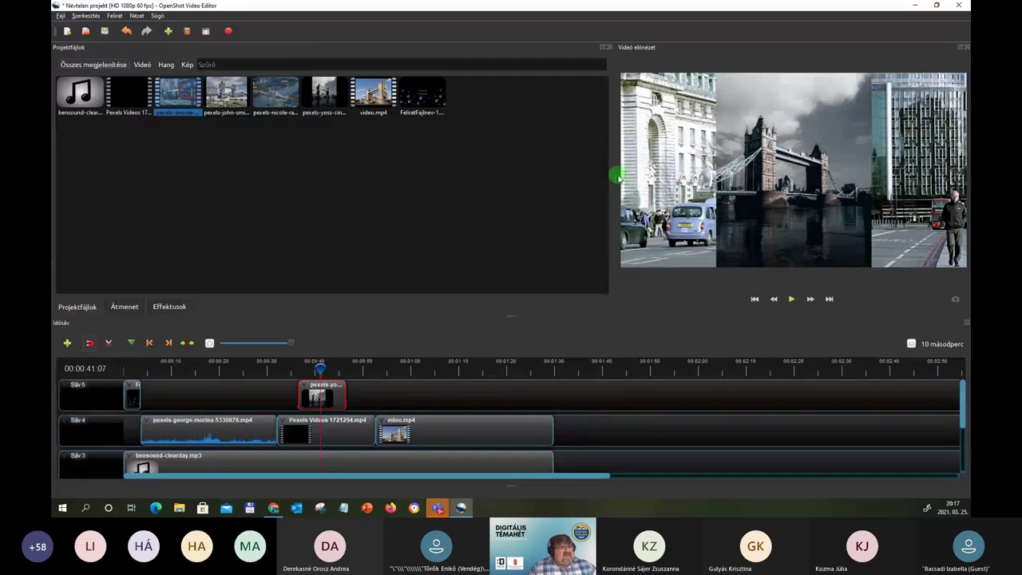
left_click_drag(616, 175, 472, 150)
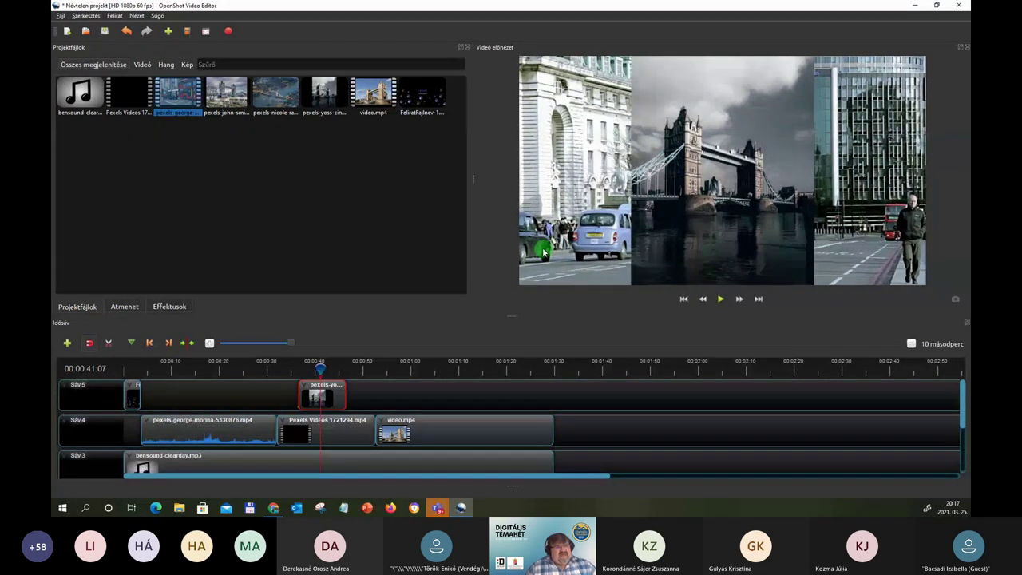